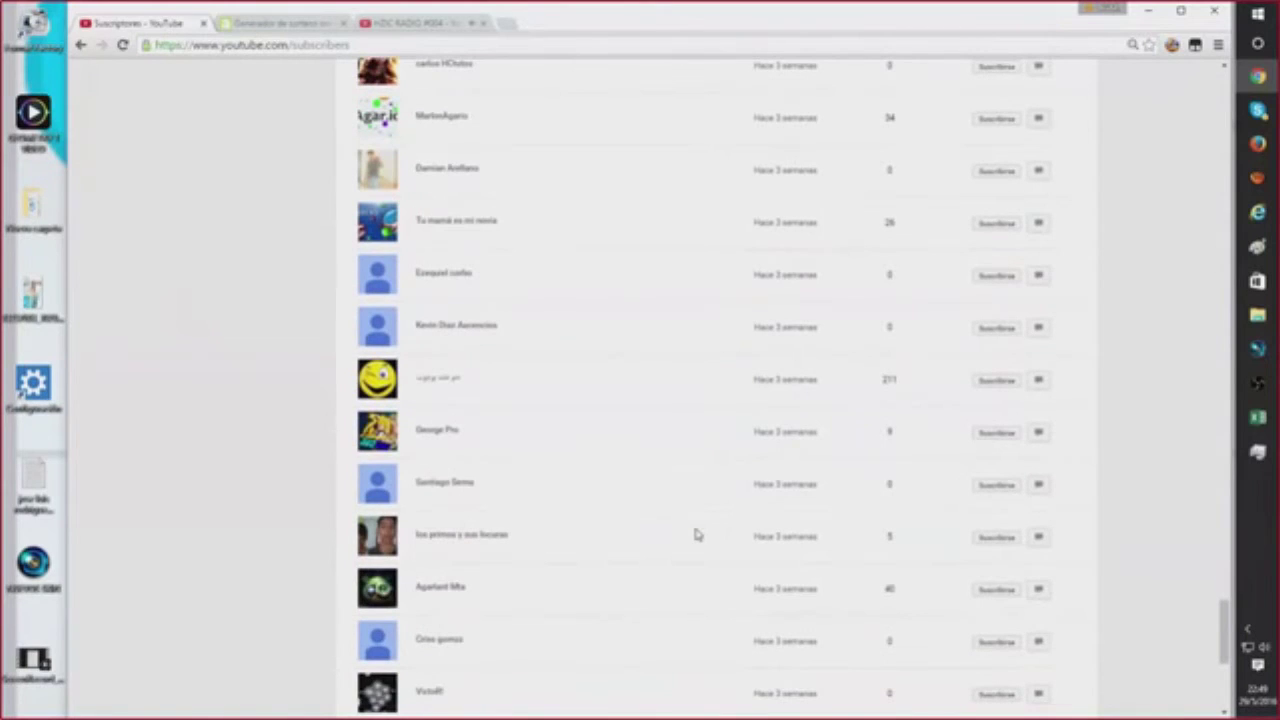
Look through the YouTube subscriber list back to the oldest subscriptions, loading more entries wherever the list ends
{"action": "scroll", "coordinate": [697, 528], "scroll_direction": "down", "scroll_amount": 5}
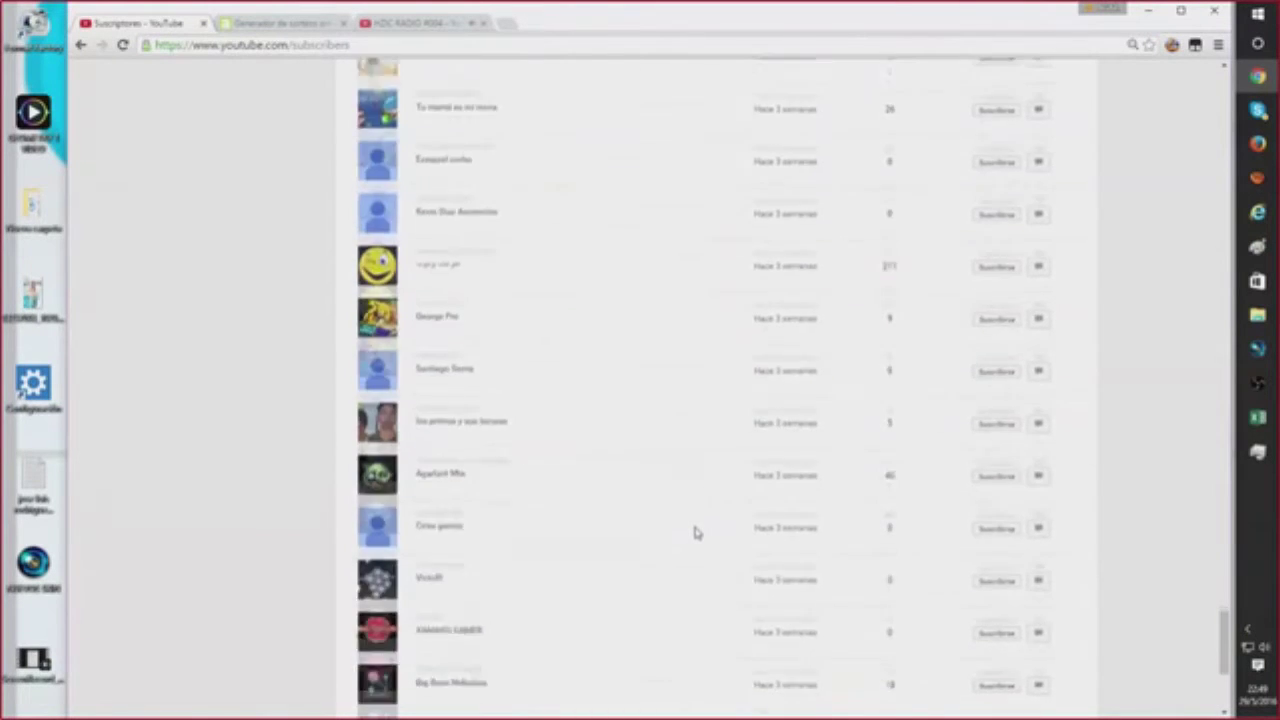
{"action": "left_click", "coordinate": [709, 551]}
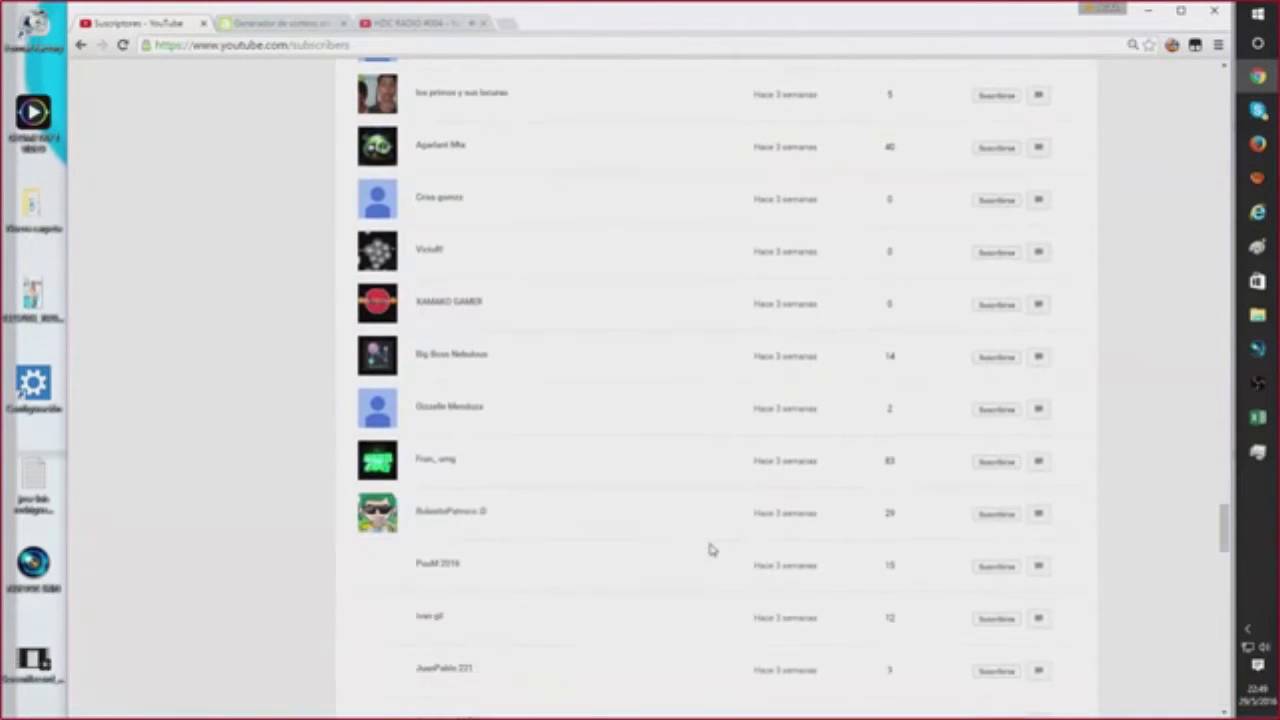
{"action": "scroll", "coordinate": [711, 552], "scroll_direction": "down", "scroll_amount": 2}
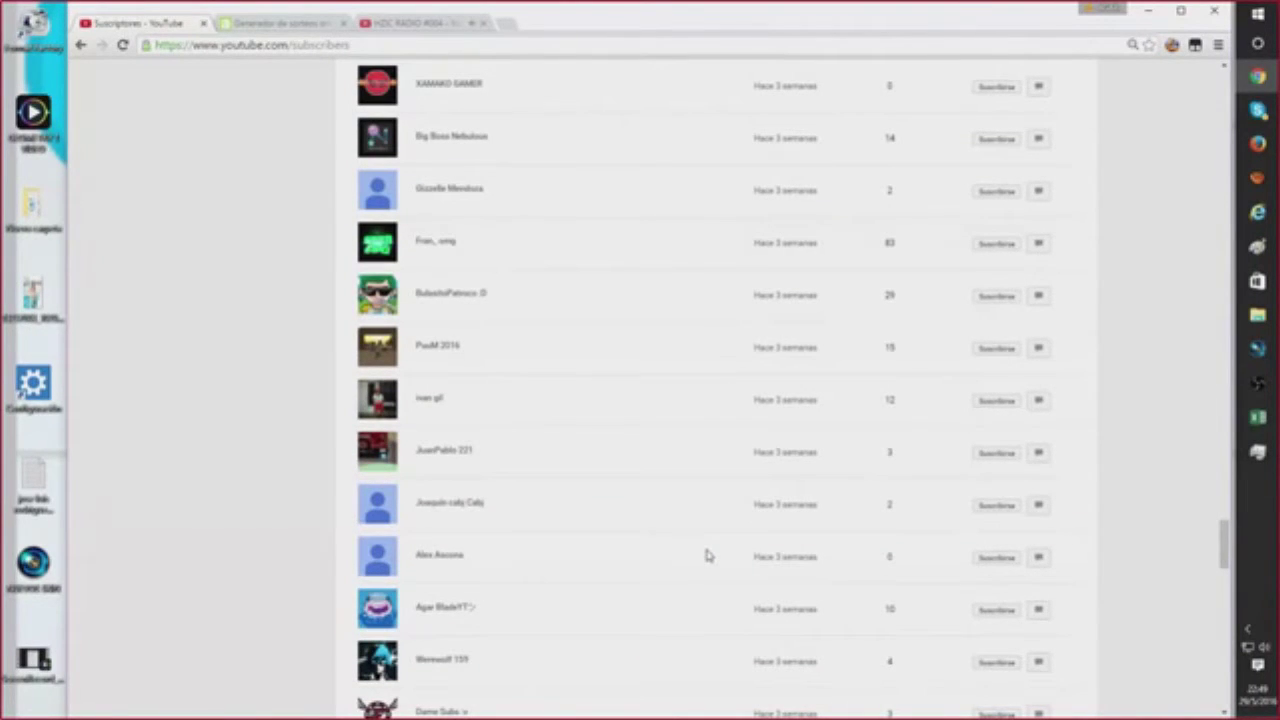
{"action": "scroll", "coordinate": [705, 556], "scroll_direction": "down", "scroll_amount": 5}
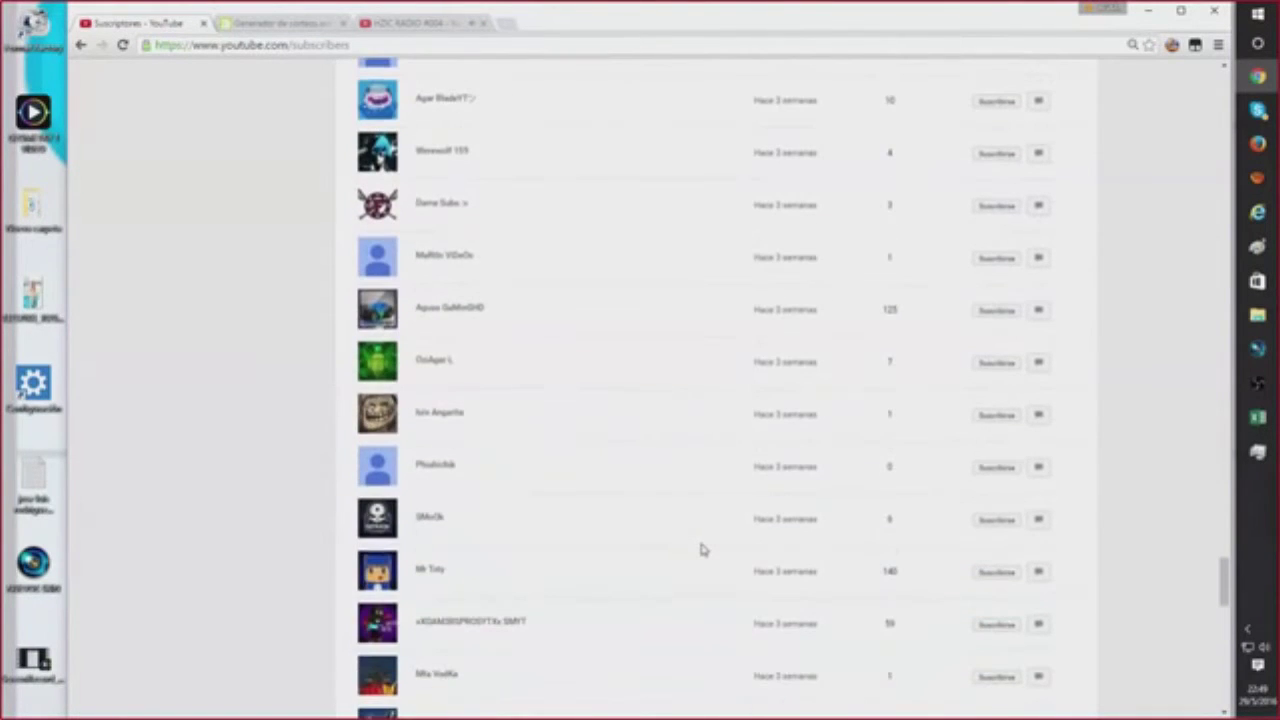
{"action": "scroll", "coordinate": [702, 549], "scroll_direction": "down", "scroll_amount": 6}
{"action": "scroll", "coordinate": [703, 549], "scroll_direction": "down", "scroll_amount": 9}
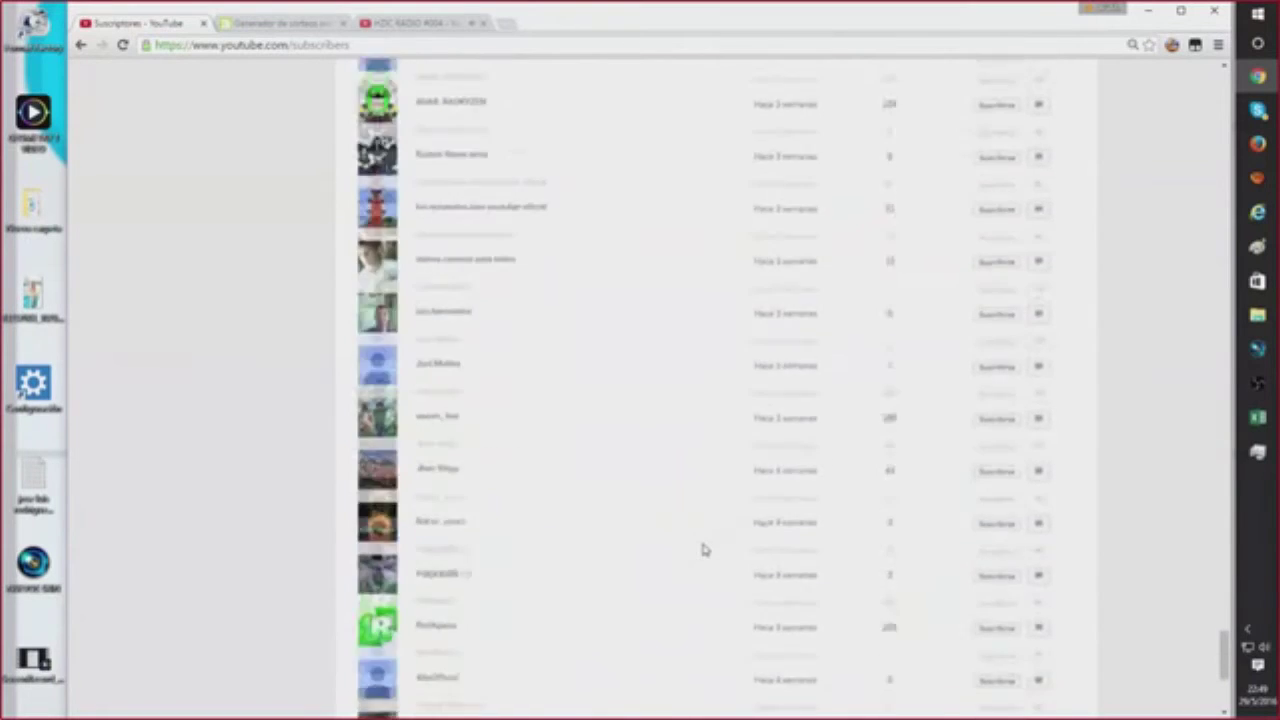
{"action": "left_click", "coordinate": [730, 551]}
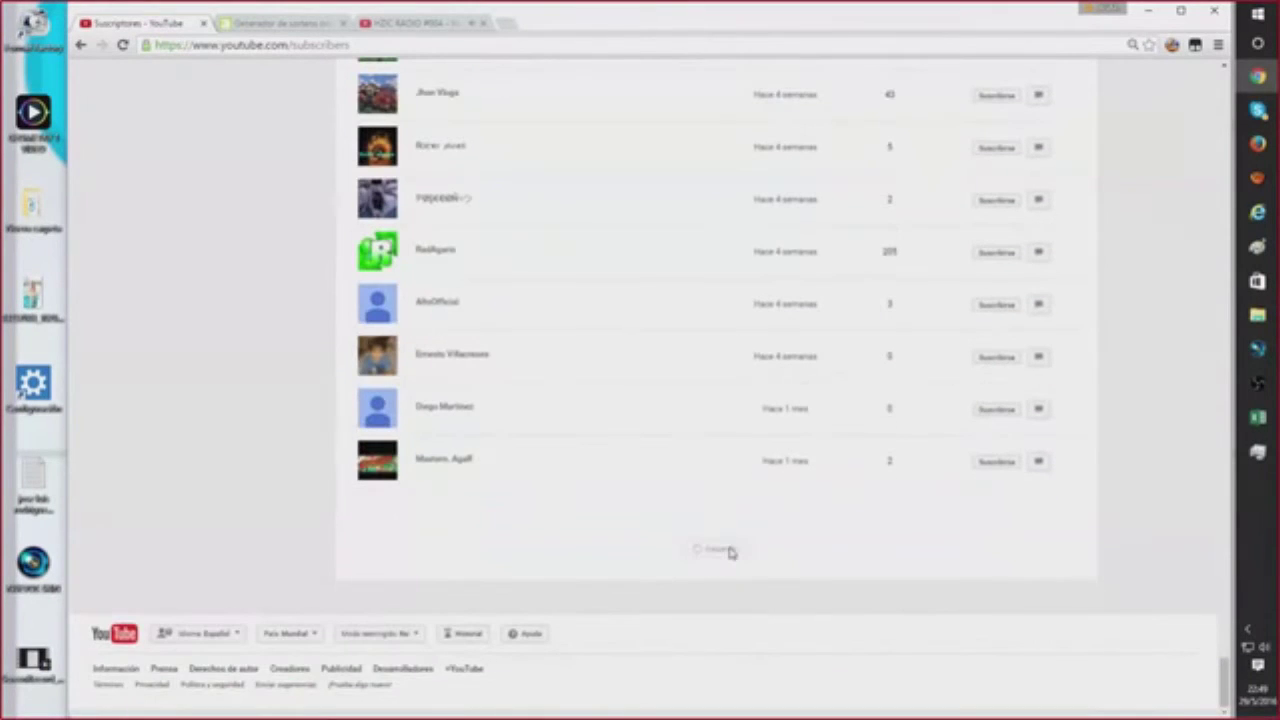
{"action": "scroll", "coordinate": [728, 550], "scroll_direction": "down", "scroll_amount": 1}
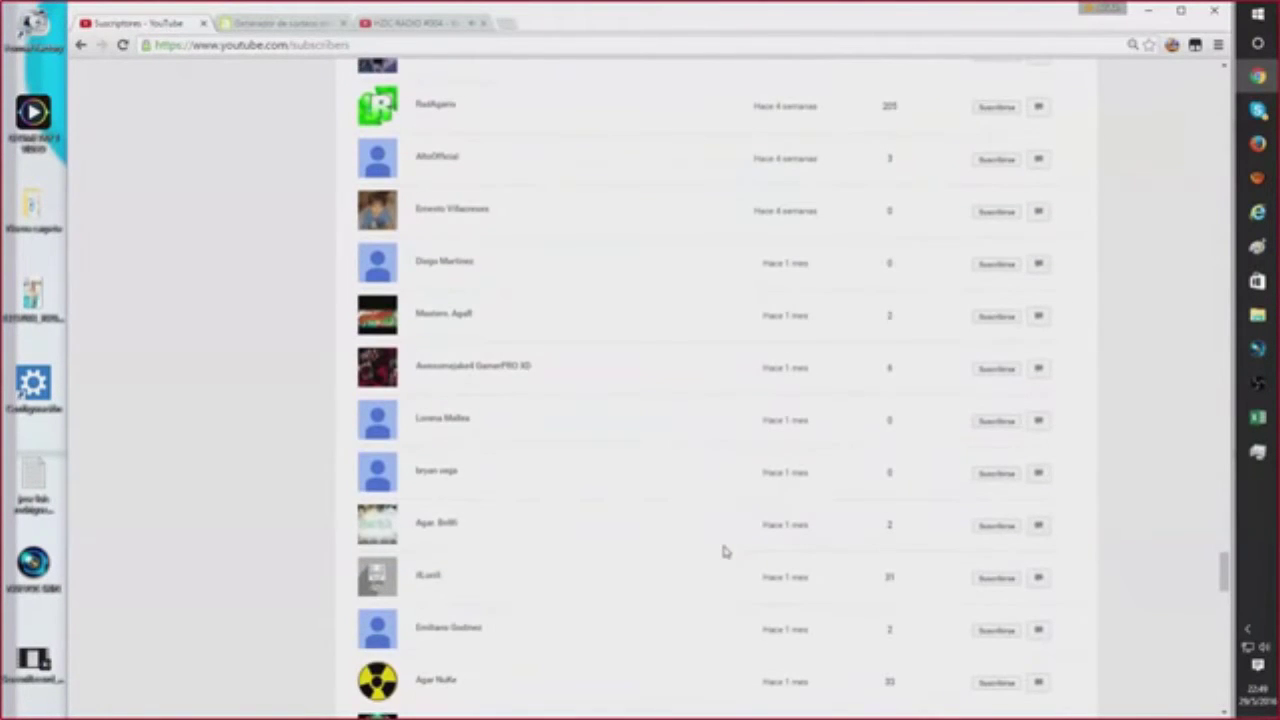
{"action": "scroll", "coordinate": [718, 550], "scroll_direction": "down", "scroll_amount": 2}
{"action": "scroll", "coordinate": [716, 559], "scroll_direction": "down", "scroll_amount": 5}
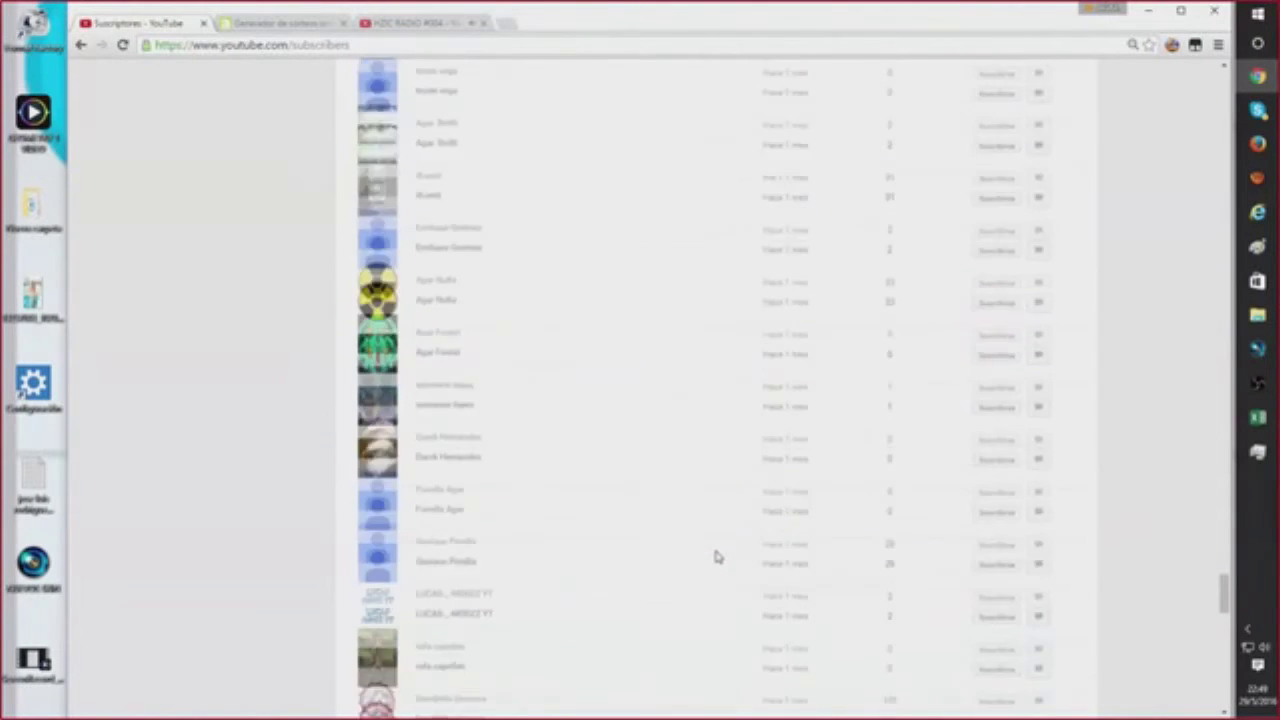
{"action": "scroll", "coordinate": [716, 557], "scroll_direction": "down", "scroll_amount": 4}
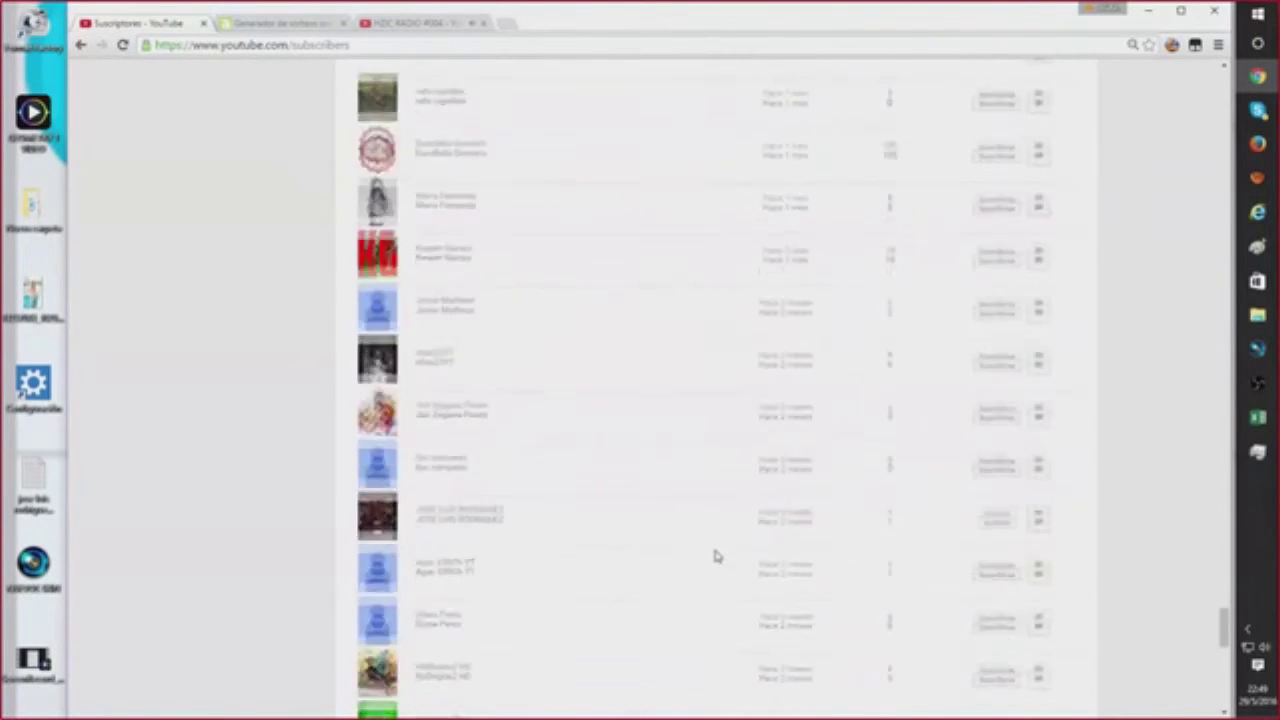
{"action": "scroll", "coordinate": [716, 557], "scroll_direction": "down", "scroll_amount": 7}
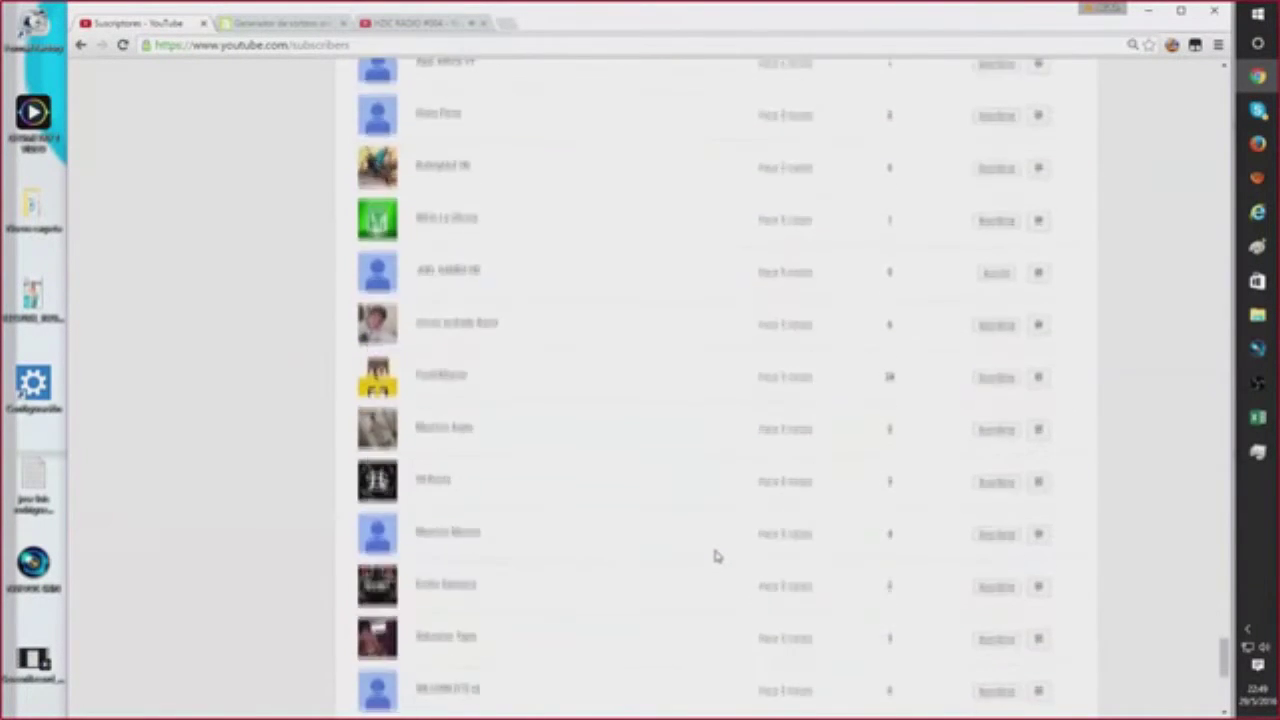
{"action": "scroll", "coordinate": [716, 557], "scroll_direction": "down", "scroll_amount": 2}
{"action": "left_click", "coordinate": [716, 551]}
{"action": "scroll", "coordinate": [718, 557], "scroll_direction": "down", "scroll_amount": 4}
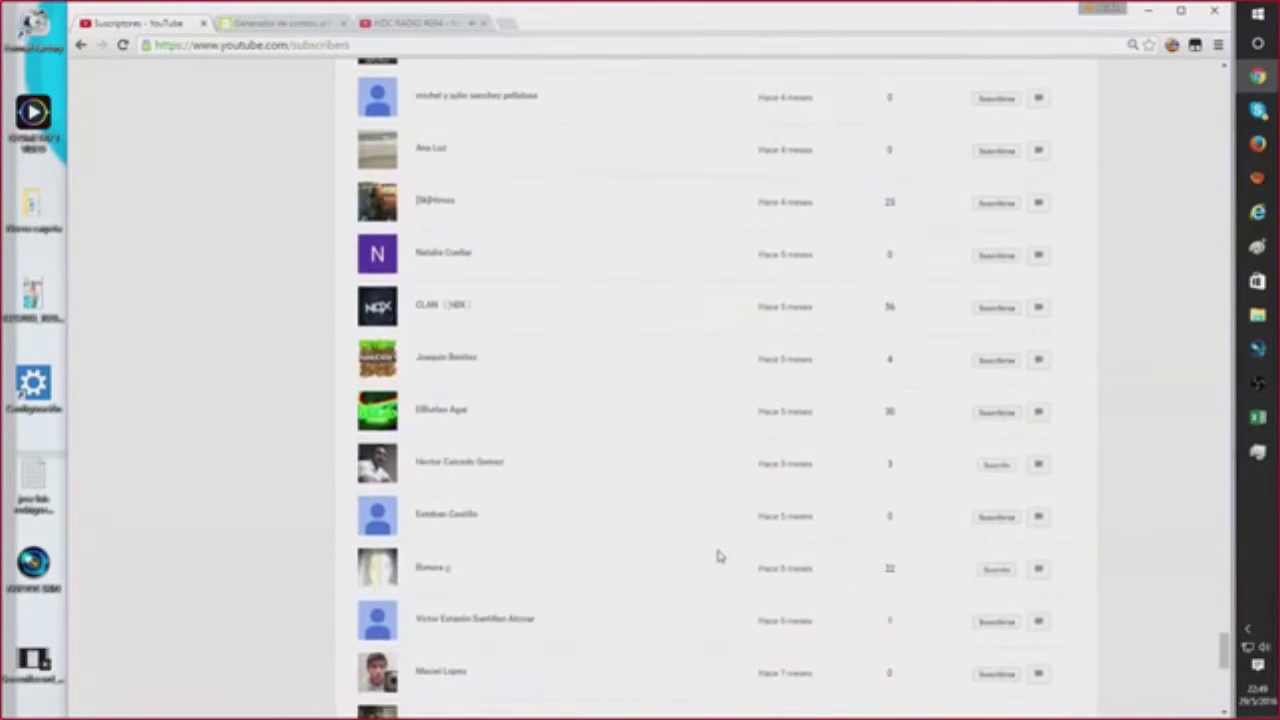
{"action": "scroll", "coordinate": [716, 554], "scroll_direction": "up", "scroll_amount": 1}
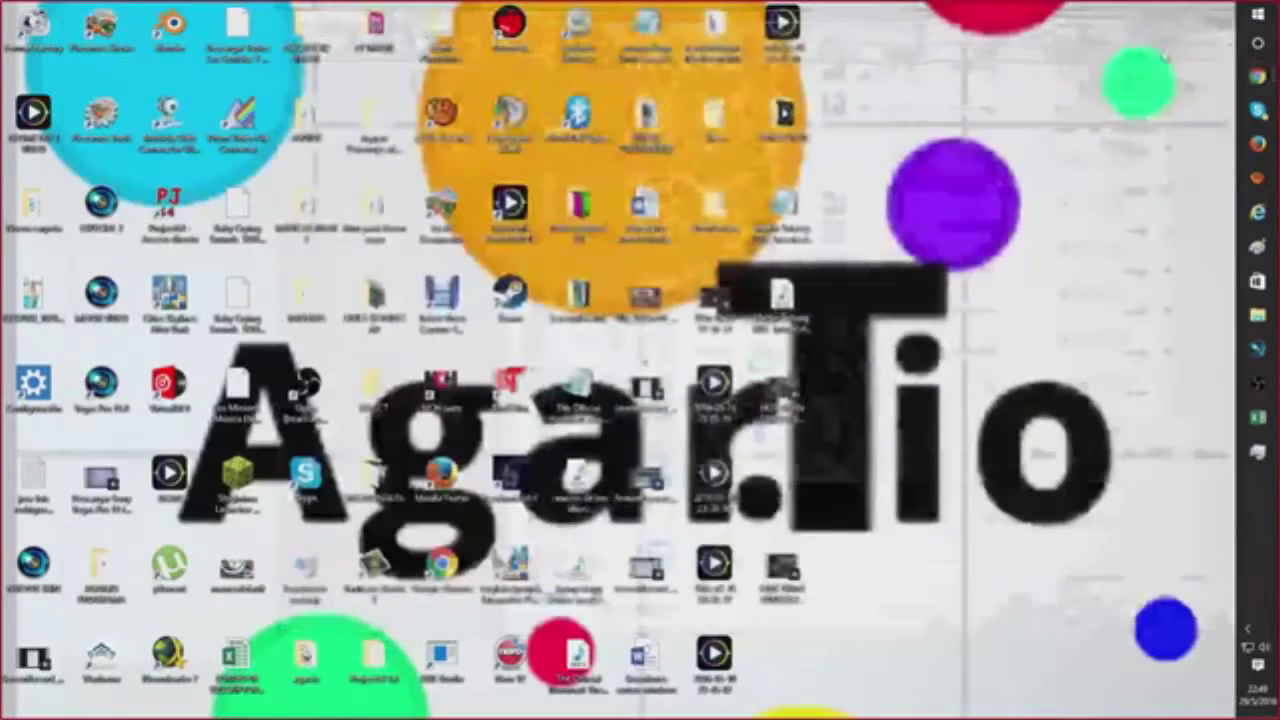
Switch to the Excel workbook SORTEO DE SUSCRIPTORES EXEL and widen column C to fit the subscriber names
{"action": "left_click", "coordinate": [1147, 10]}
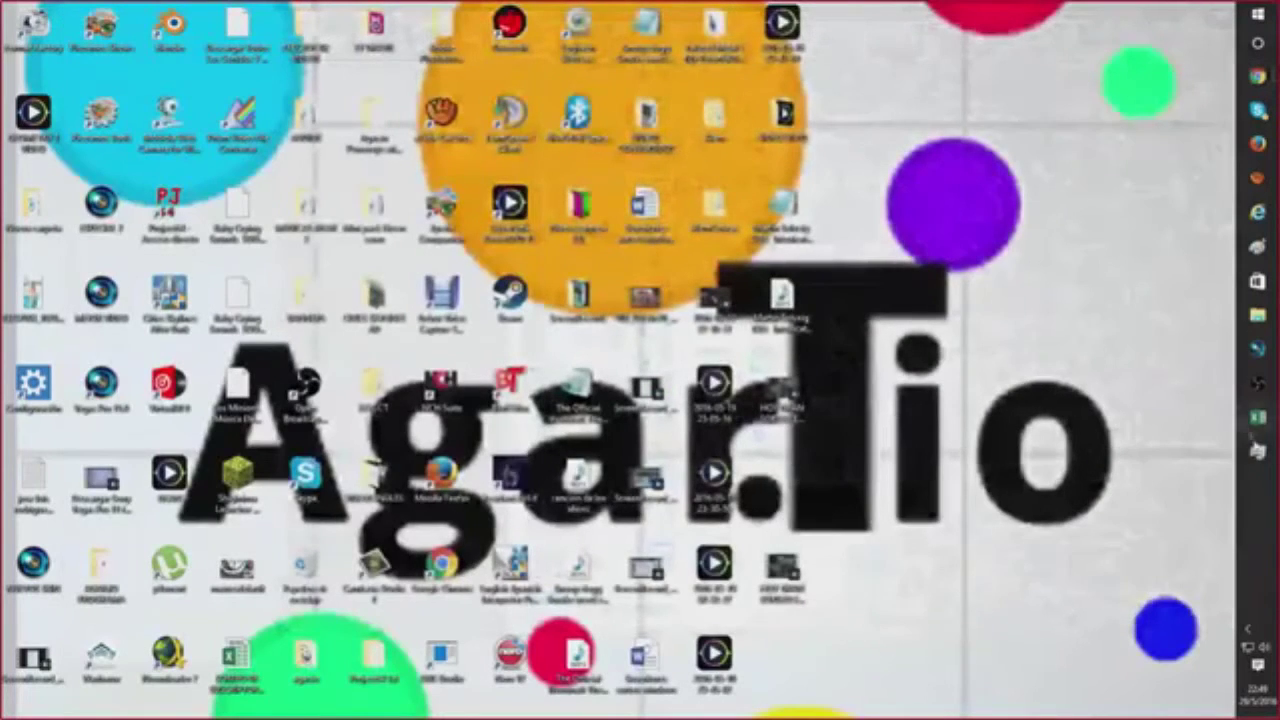
{"action": "left_click", "coordinate": [1258, 420]}
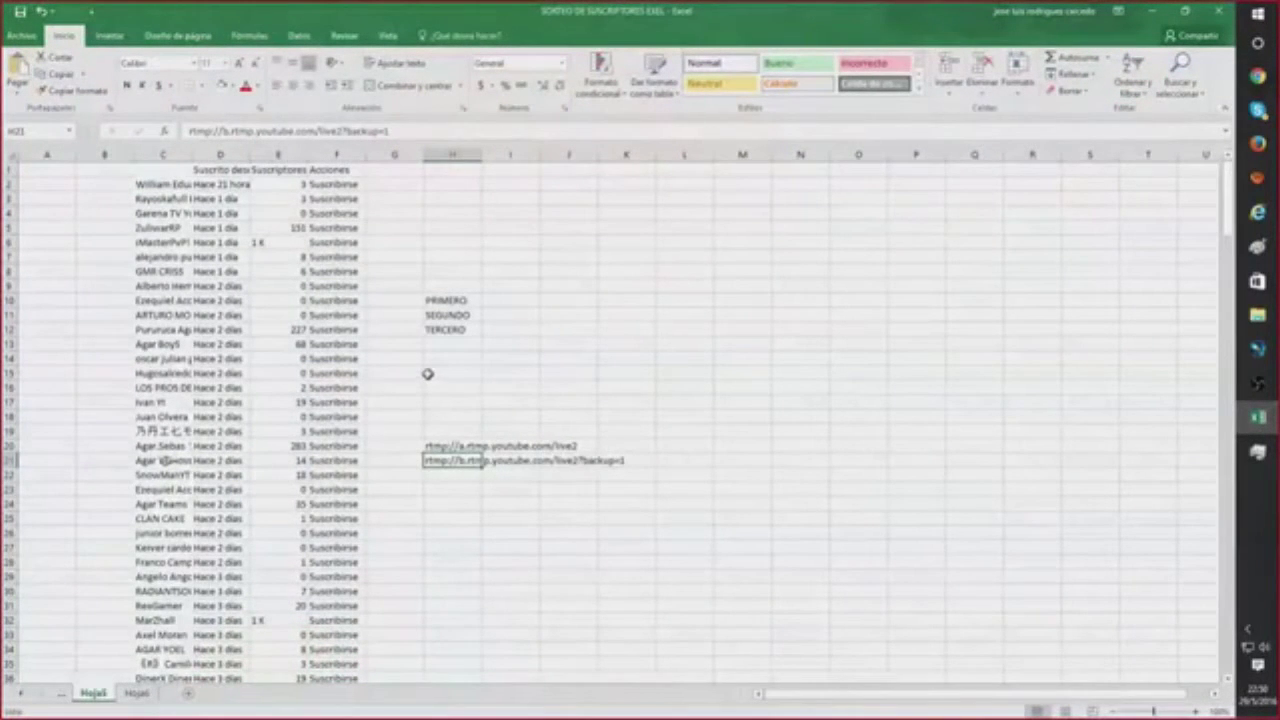
{"action": "scroll", "coordinate": [427, 374], "scroll_direction": "down", "scroll_amount": 10}
{"action": "scroll", "coordinate": [424, 379], "scroll_direction": "down", "scroll_amount": 17}
{"action": "scroll", "coordinate": [424, 380], "scroll_direction": "down", "scroll_amount": 7}
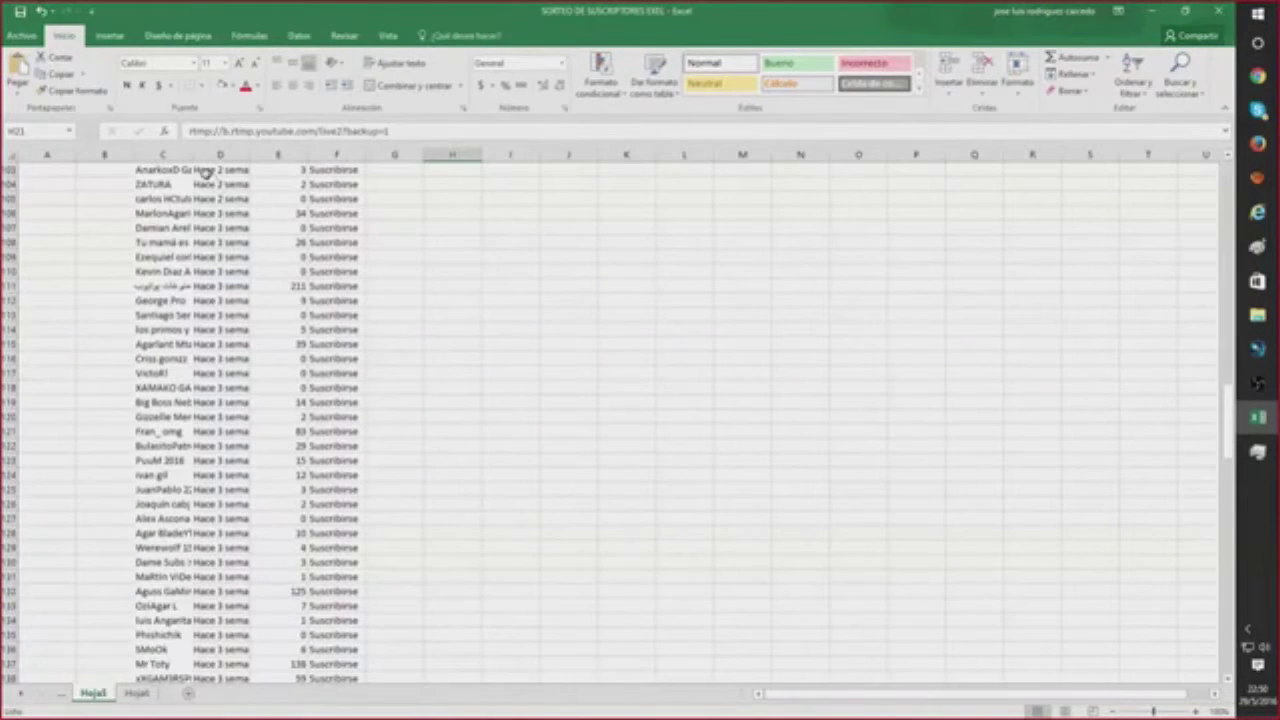
{"action": "left_click_drag", "start_coordinate": [191, 156], "coordinate": [249, 175]}
Review the copied subscriber list in the worksheet down to its last row and back up through the earlier rows
{"action": "scroll", "coordinate": [306, 331], "scroll_direction": "down", "scroll_amount": 12}
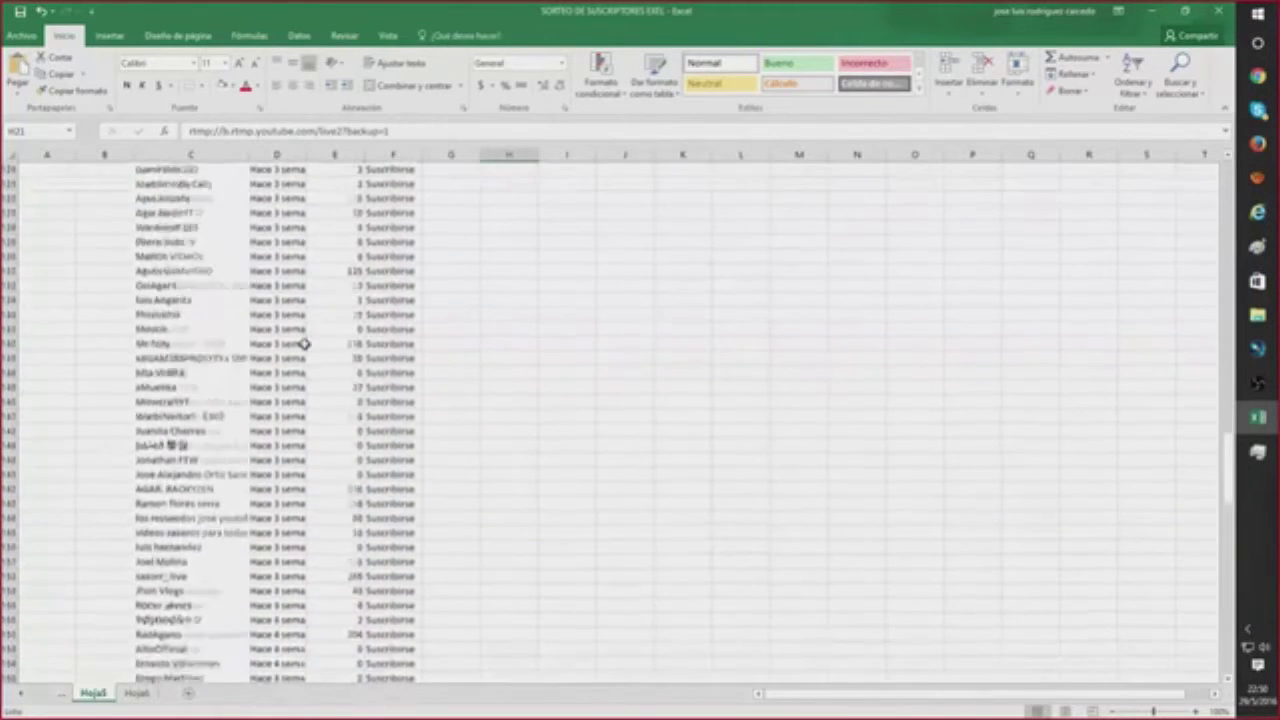
{"action": "scroll", "coordinate": [304, 343], "scroll_direction": "down", "scroll_amount": 2}
{"action": "scroll", "coordinate": [304, 343], "scroll_direction": "down", "scroll_amount": 4}
{"action": "scroll", "coordinate": [305, 344], "scroll_direction": "down", "scroll_amount": 7}
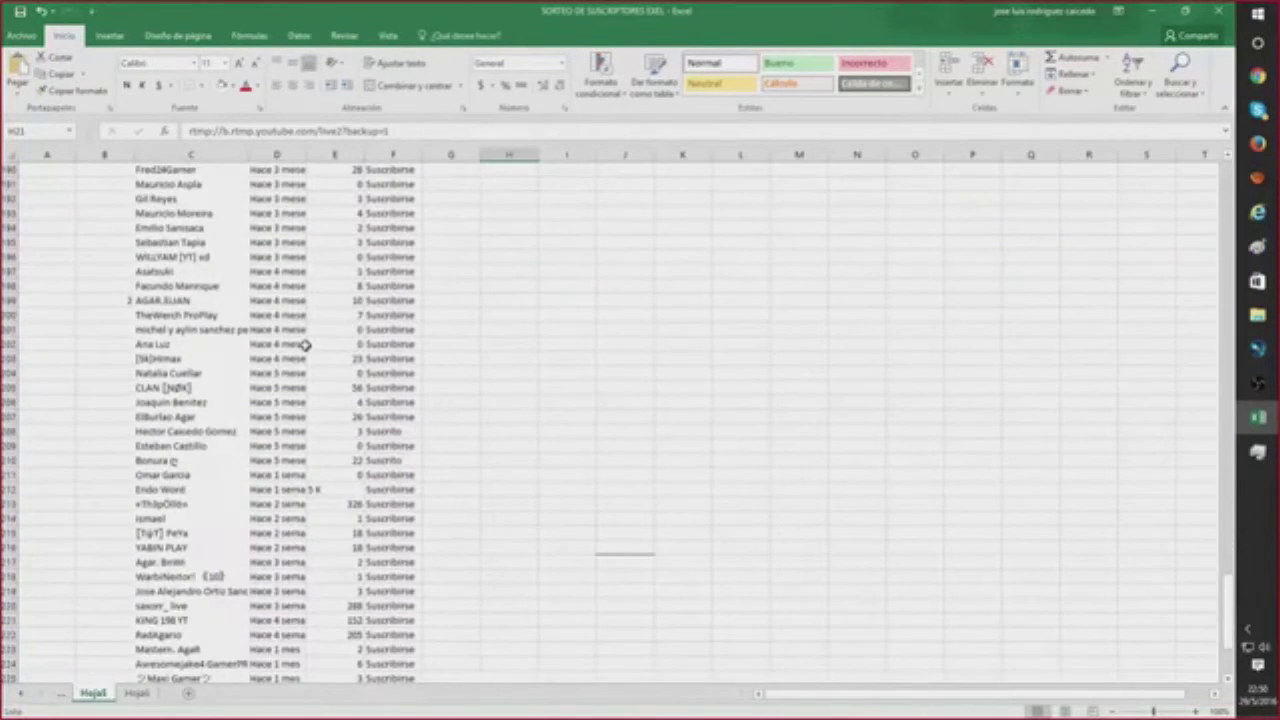
{"action": "scroll", "coordinate": [305, 344], "scroll_direction": "down", "scroll_amount": 6}
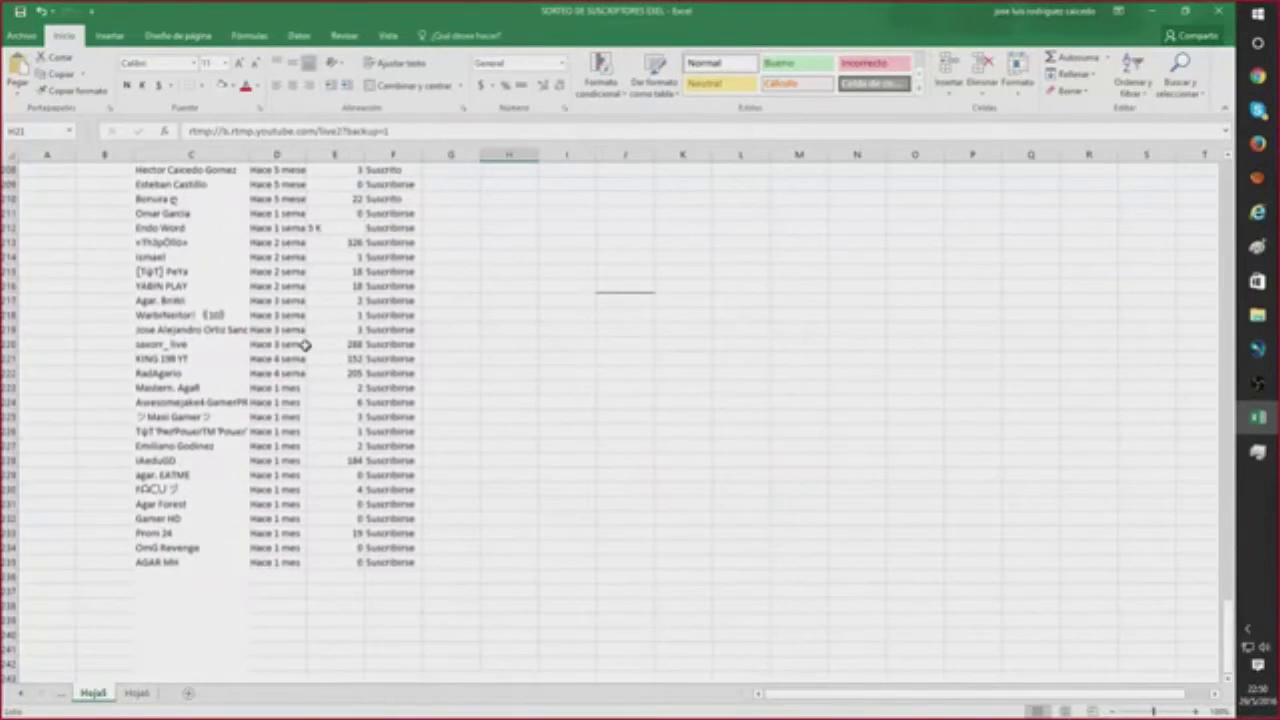
{"action": "scroll", "coordinate": [305, 344], "scroll_direction": "up", "scroll_amount": 5}
{"action": "scroll", "coordinate": [305, 344], "scroll_direction": "up", "scroll_amount": 6}
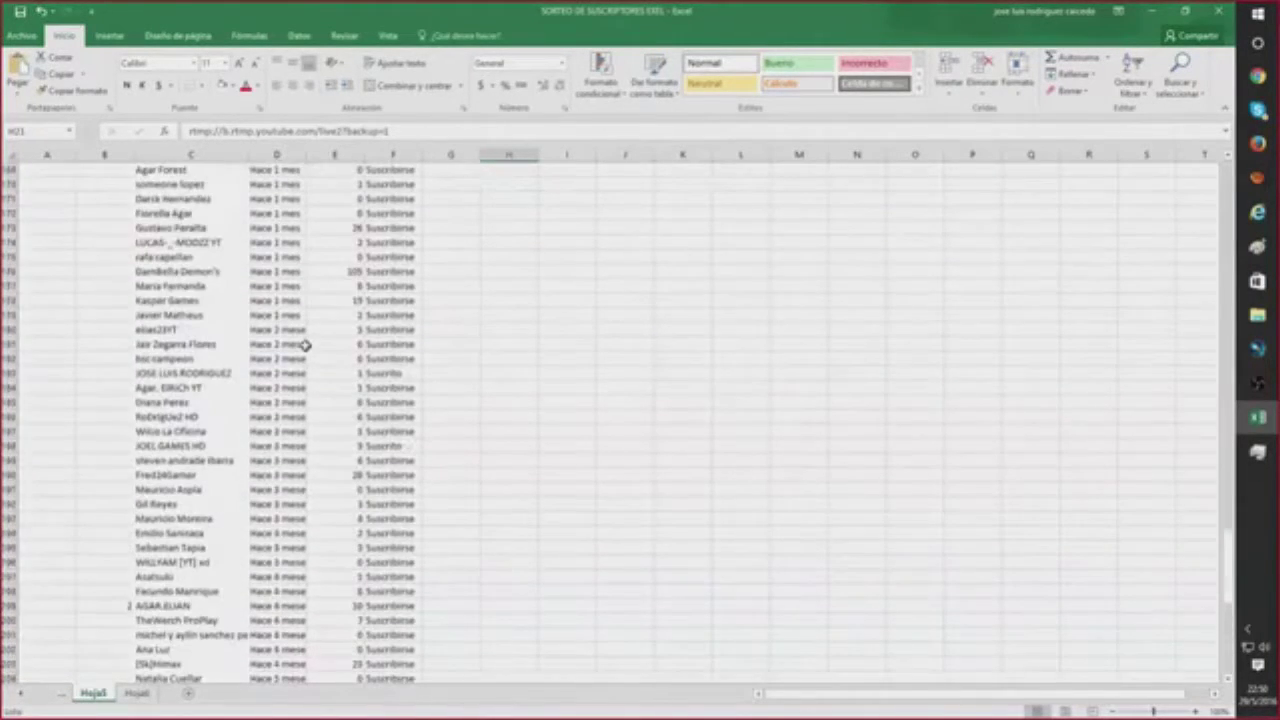
{"action": "scroll", "coordinate": [305, 344], "scroll_direction": "up", "scroll_amount": 2}
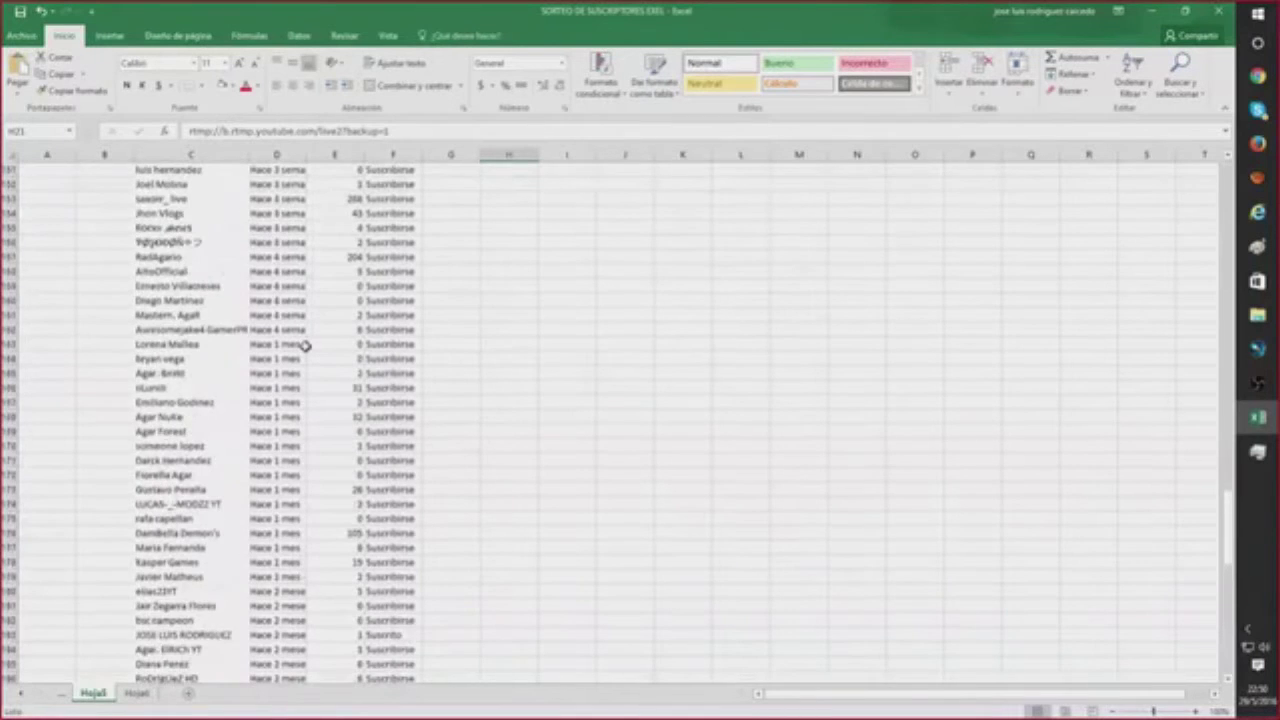
{"action": "scroll", "coordinate": [305, 344], "scroll_direction": "up", "scroll_amount": 1}
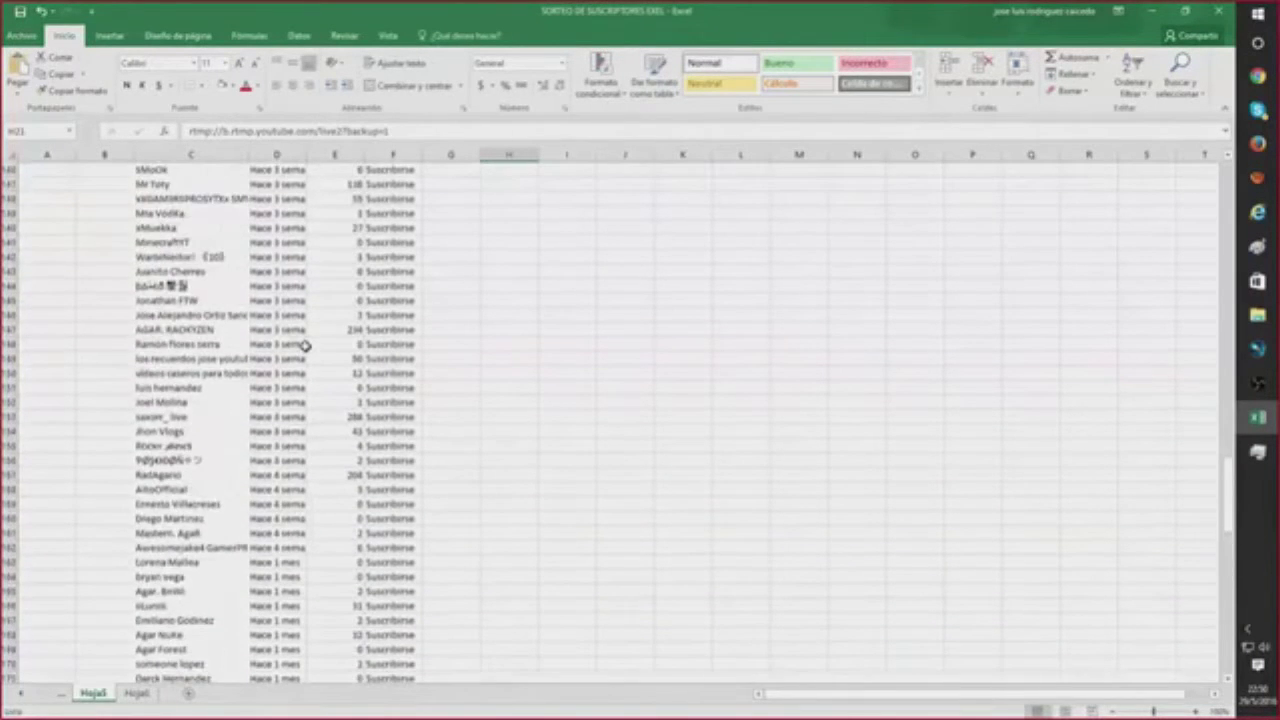
{"action": "scroll", "coordinate": [305, 344], "scroll_direction": "up", "scroll_amount": 9}
{"action": "scroll", "coordinate": [305, 344], "scroll_direction": "up", "scroll_amount": 5}
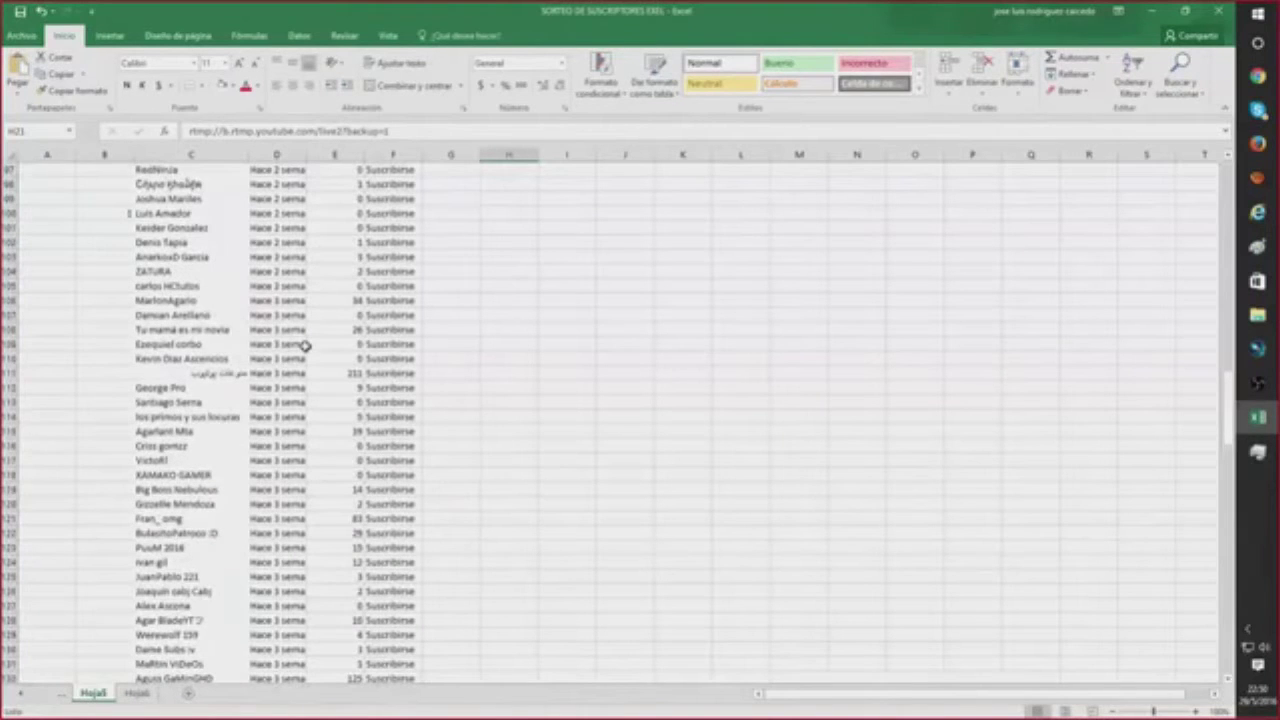
{"action": "scroll", "coordinate": [305, 344], "scroll_direction": "down", "scroll_amount": 3}
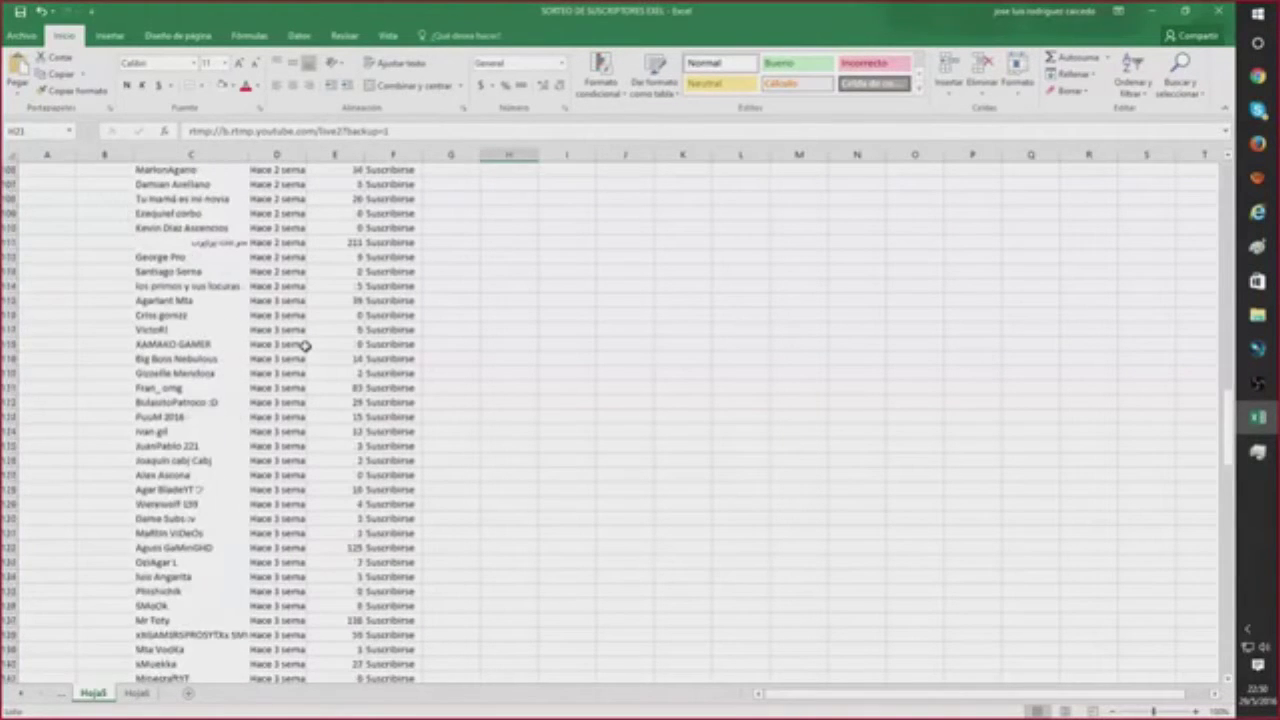
{"action": "scroll", "coordinate": [305, 344], "scroll_direction": "up", "scroll_amount": 3}
{"action": "scroll", "coordinate": [305, 344], "scroll_direction": "up", "scroll_amount": 10}
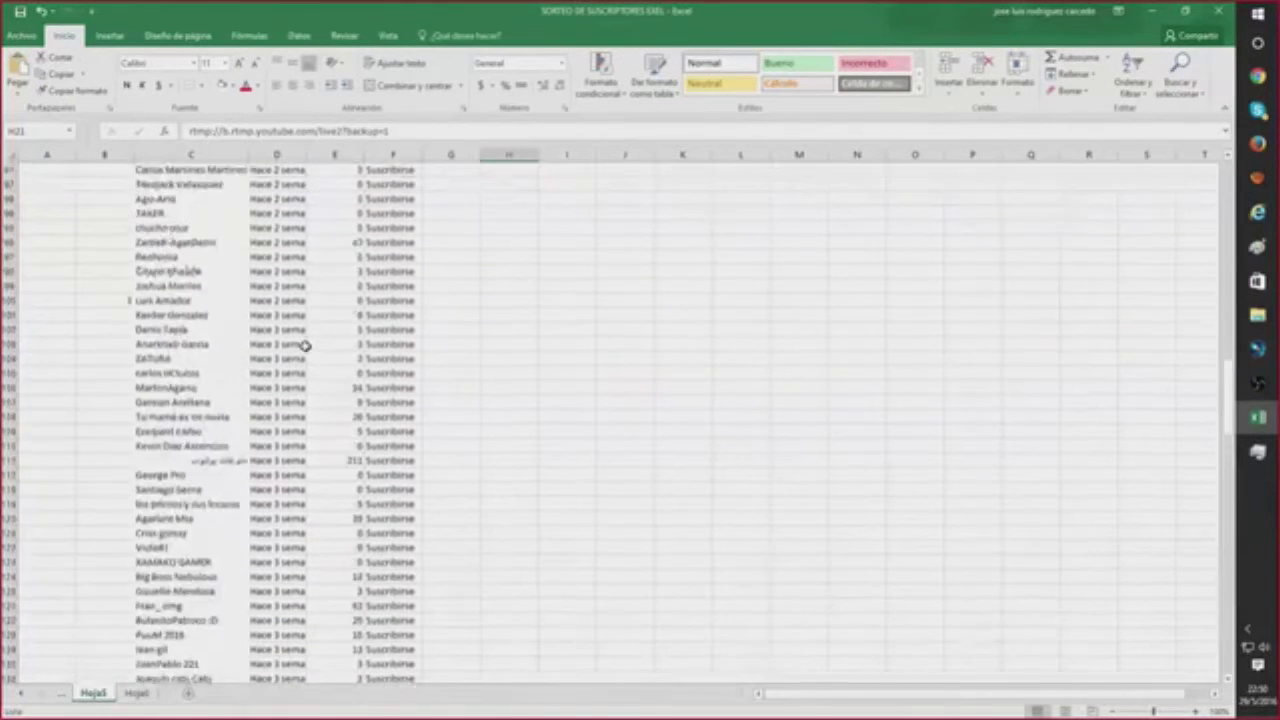
{"action": "scroll", "coordinate": [305, 344], "scroll_direction": "up", "scroll_amount": 15}
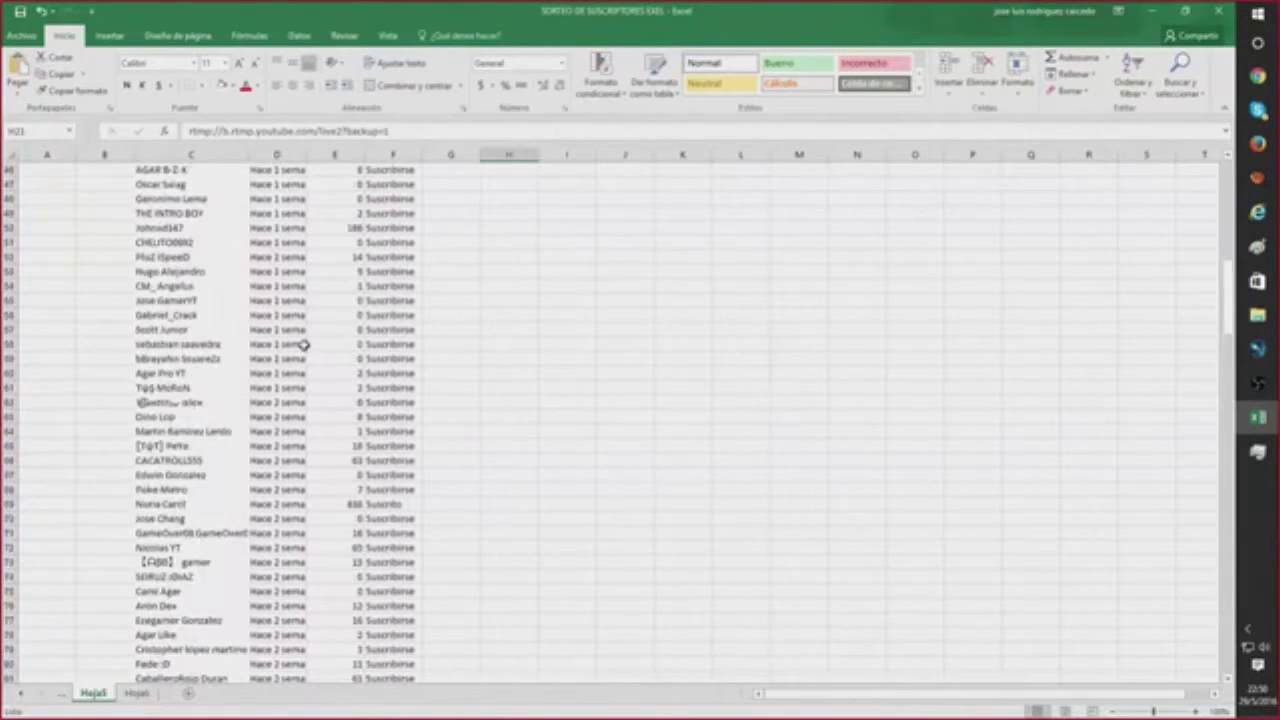
Delete the two rtmp YouTube addresses from cells H20 and H21, below the PRIMERO, SEGUNDO and TERCERO labels
{"action": "scroll", "coordinate": [303, 341], "scroll_direction": "up", "scroll_amount": 3}
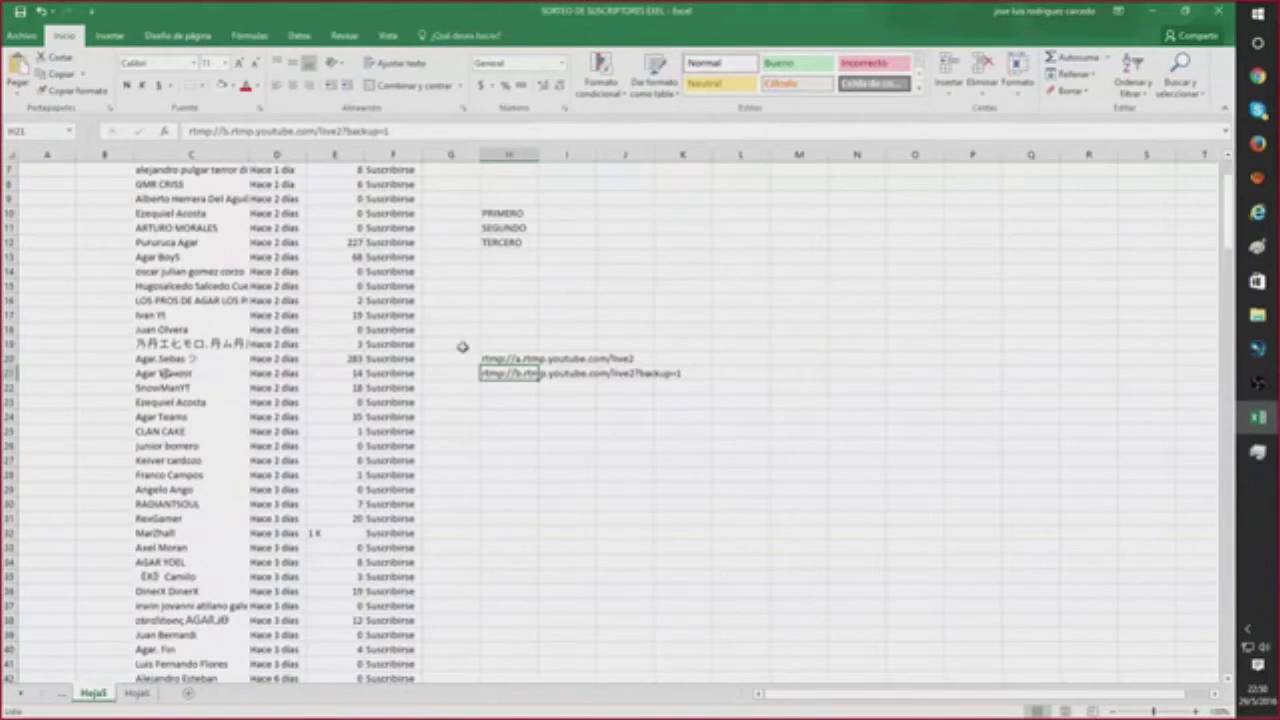
{"action": "left_click", "coordinate": [514, 362]}
{"action": "key", "text": "Delete"}
{"action": "left_click", "coordinate": [492, 372]}
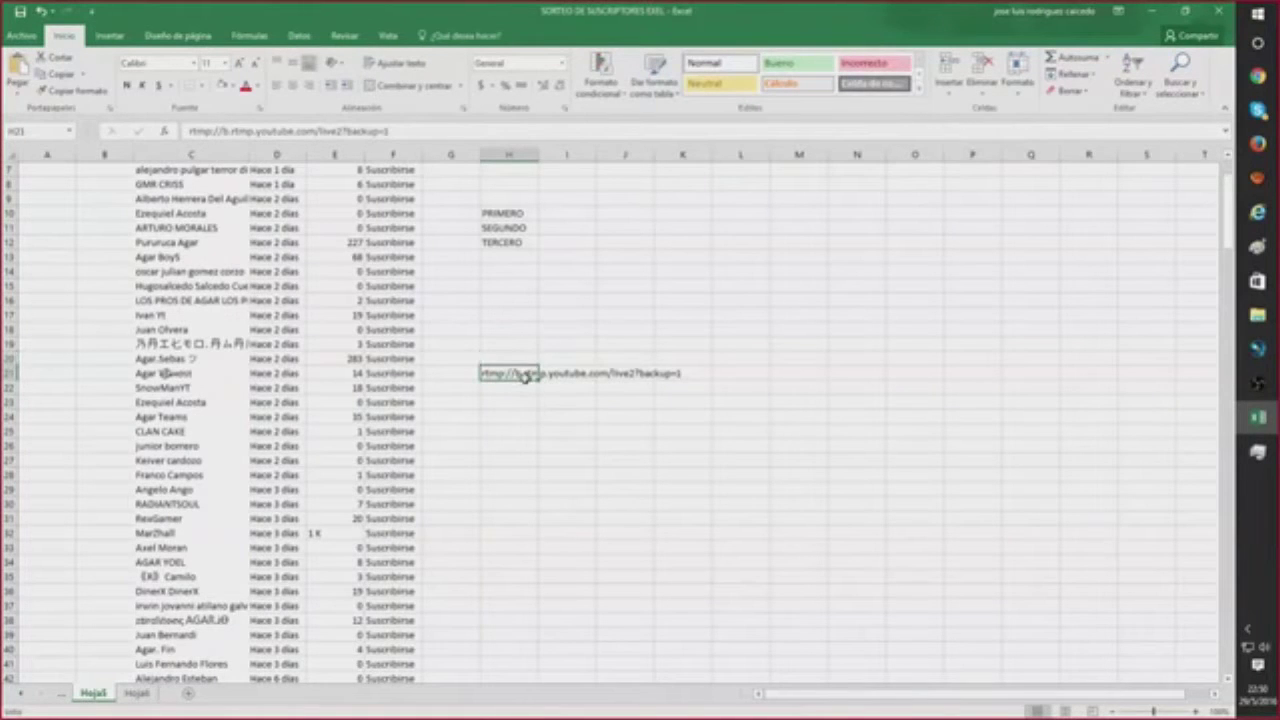
{"action": "key", "text": "Delete"}
{"action": "left_click", "coordinate": [528, 386]}
{"action": "scroll", "coordinate": [344, 336], "scroll_direction": "up", "scroll_amount": 2}
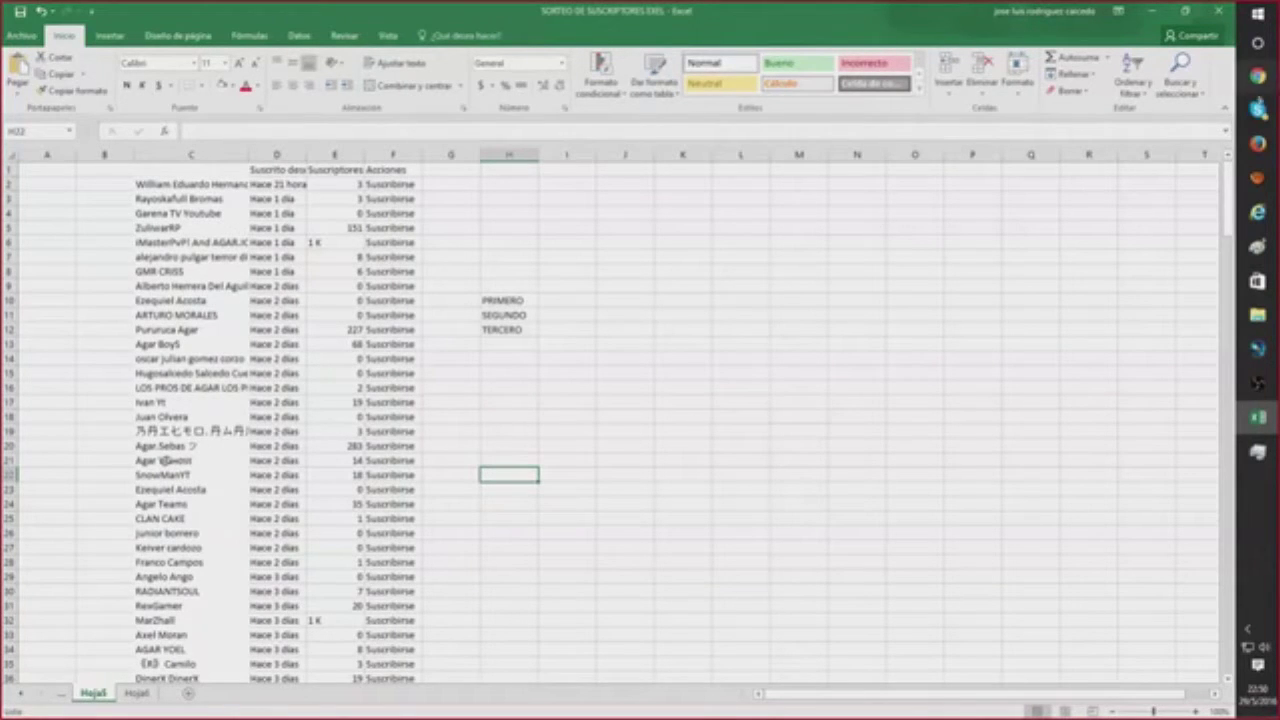
Switch to Chrome and show the already open raffle generator page, Generador de sorteos, on alazar.info
{"action": "mouse_move", "coordinate": [1266, 77]}
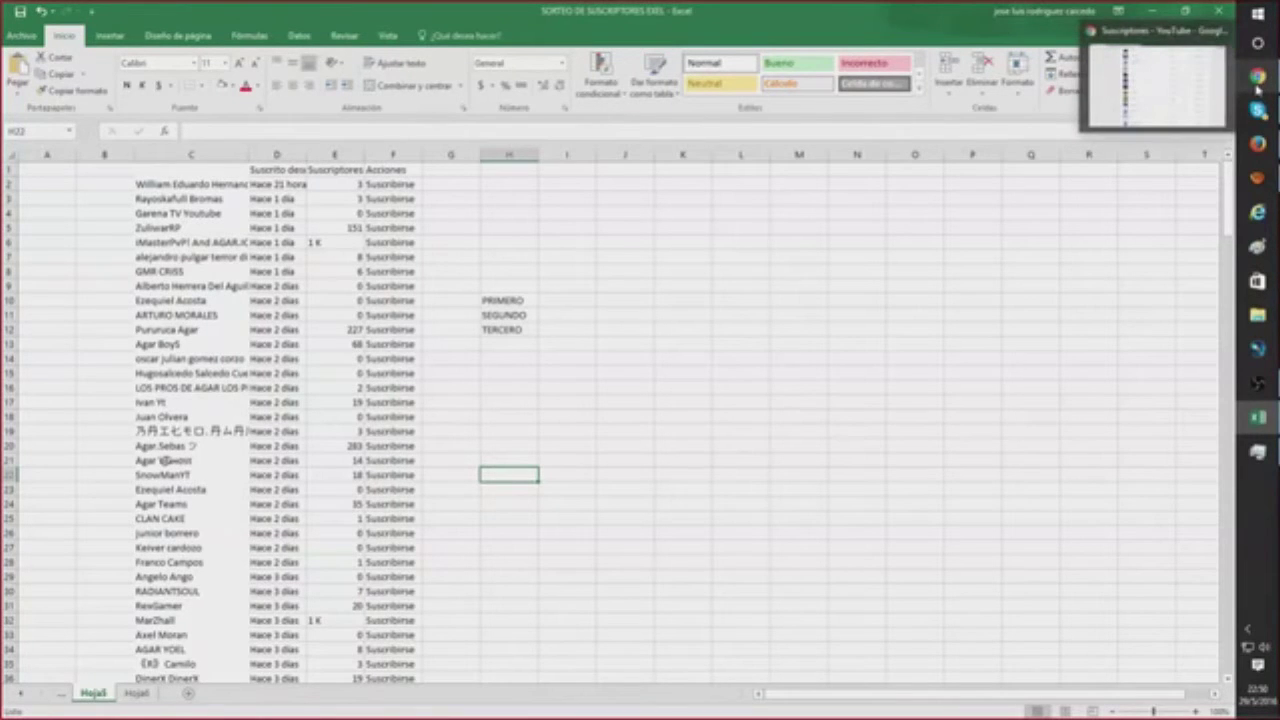
{"action": "left_click", "coordinate": [1258, 80]}
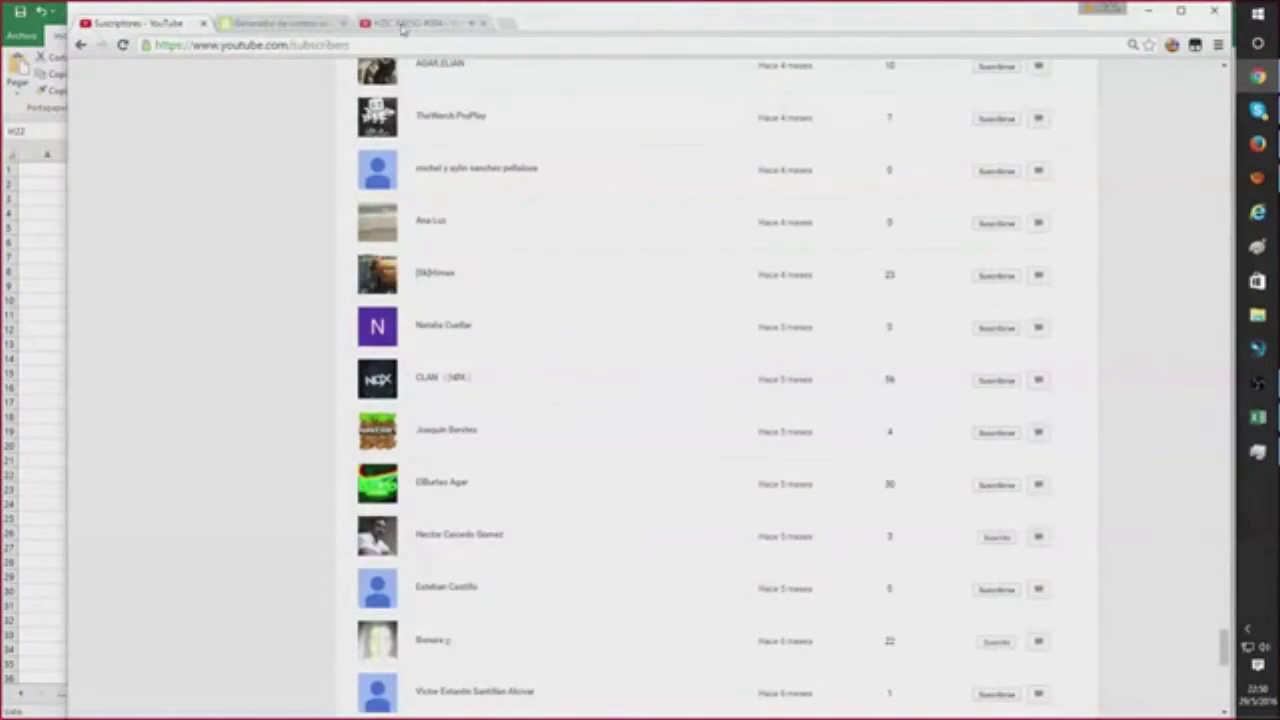
{"action": "left_click", "coordinate": [307, 30]}
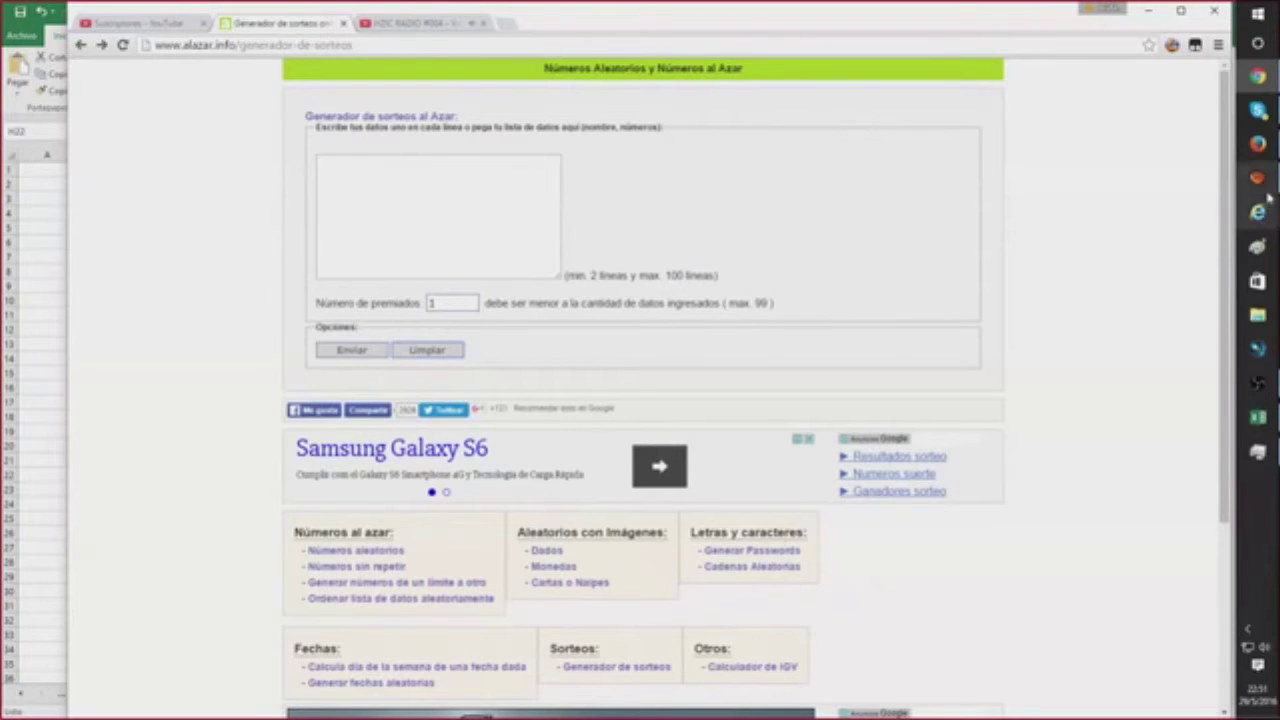
Switch to the Excel workbook and review the subscriber list down to its last row and back up to the first names
{"action": "left_click", "coordinate": [1258, 416]}
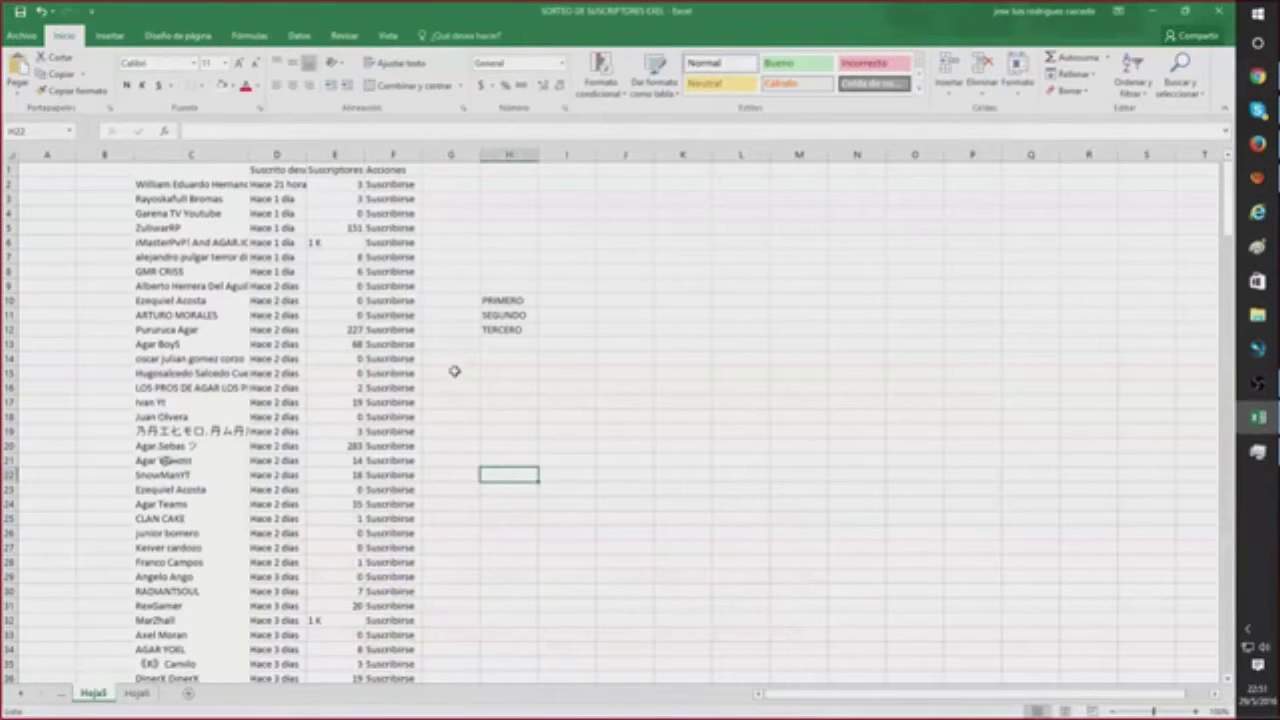
{"action": "scroll", "coordinate": [74, 334], "scroll_direction": "down", "scroll_amount": 19}
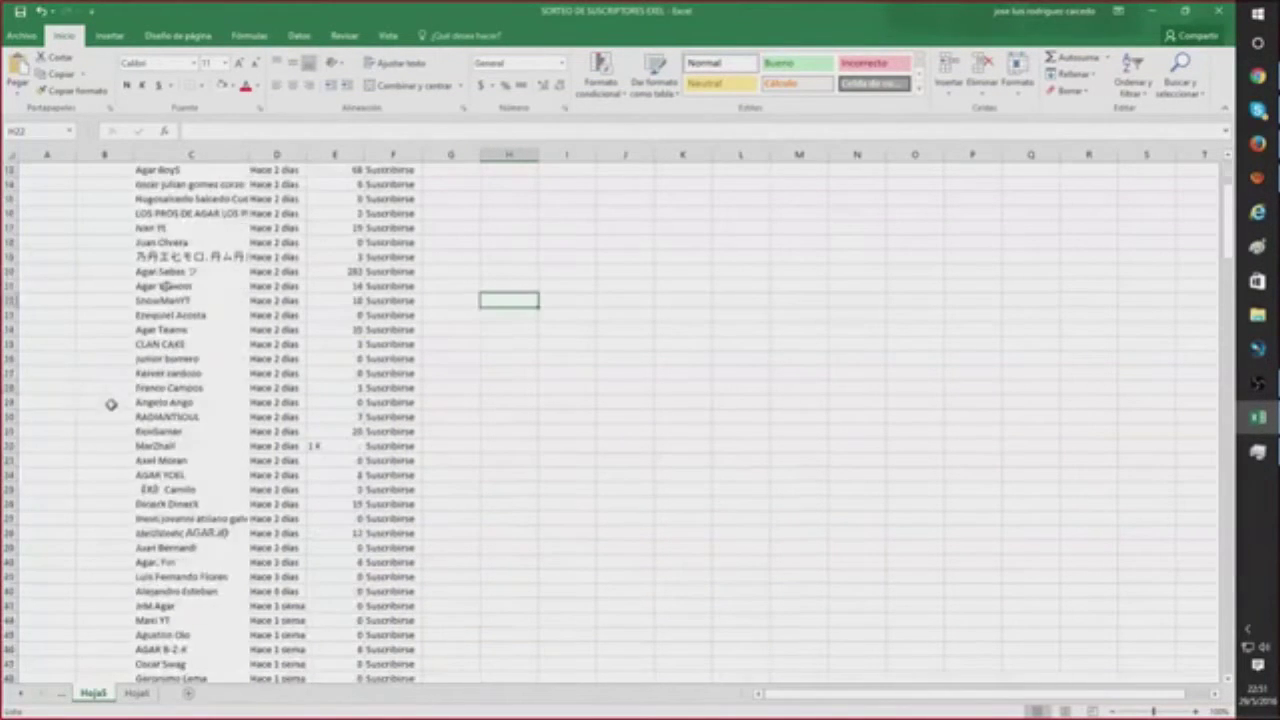
{"action": "scroll", "coordinate": [115, 407], "scroll_direction": "down", "scroll_amount": 20}
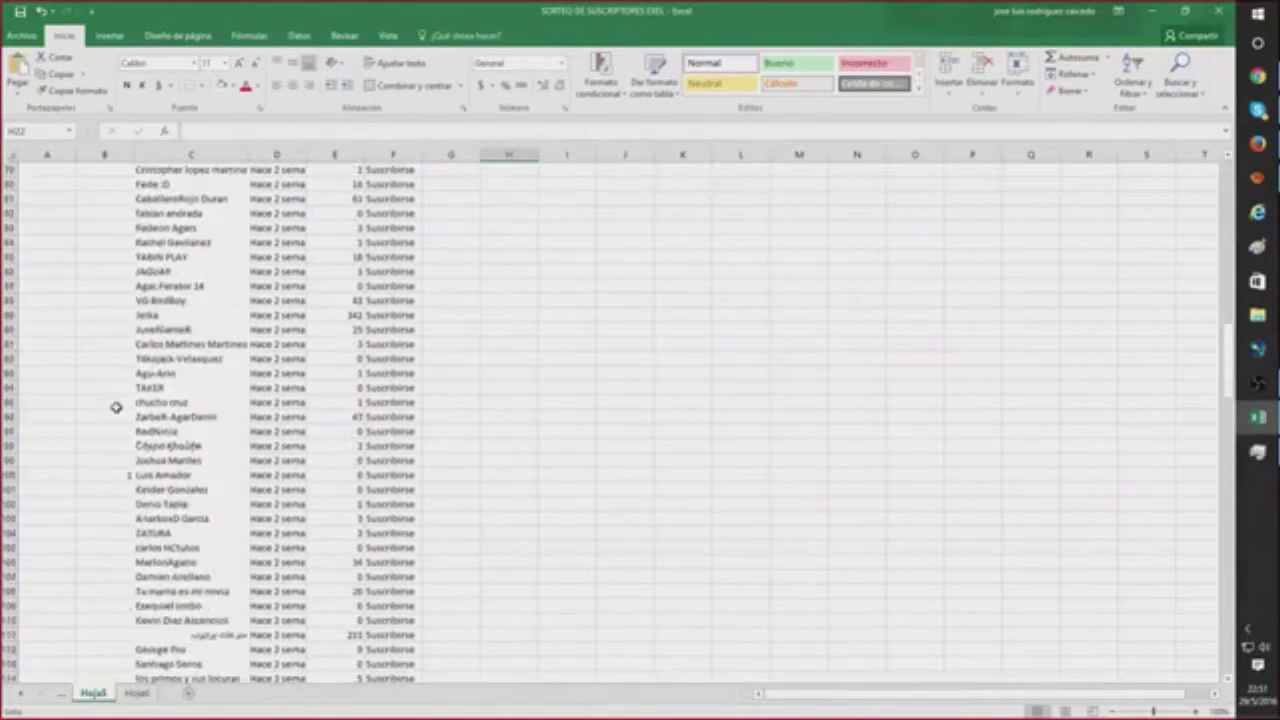
{"action": "scroll", "coordinate": [115, 407], "scroll_direction": "down", "scroll_amount": 20}
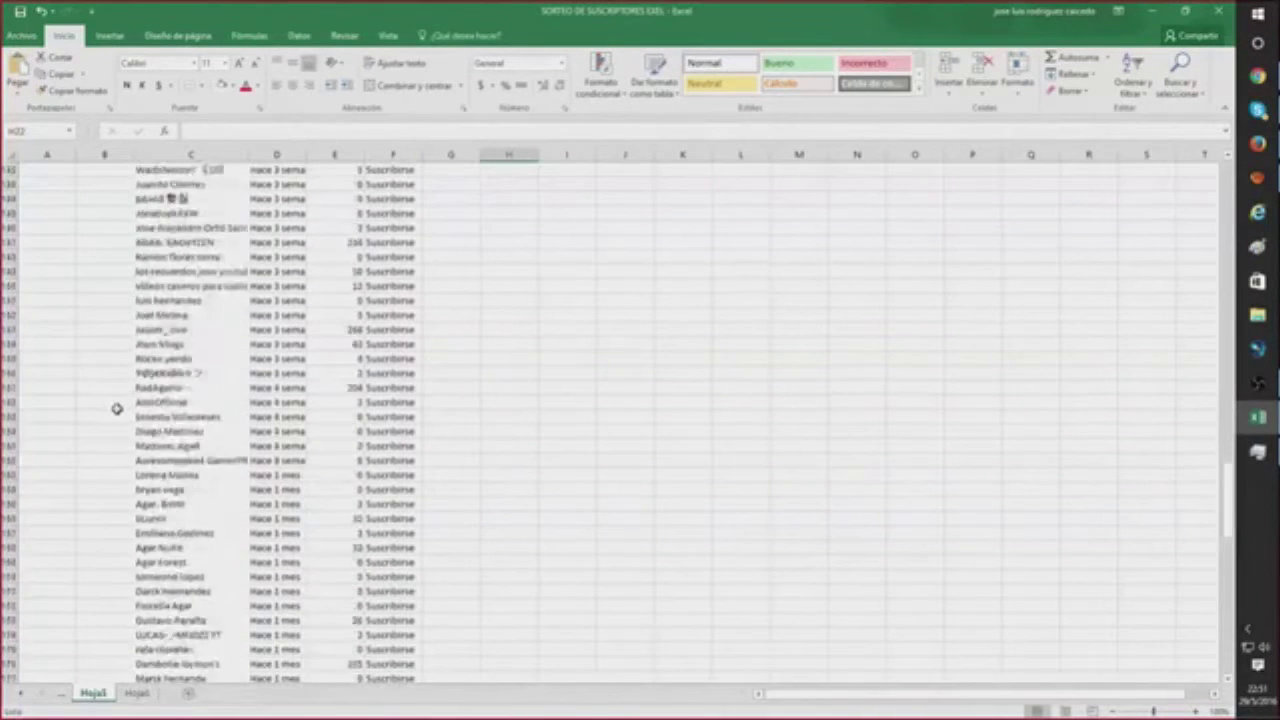
{"action": "scroll", "coordinate": [120, 415], "scroll_direction": "down", "scroll_amount": 14}
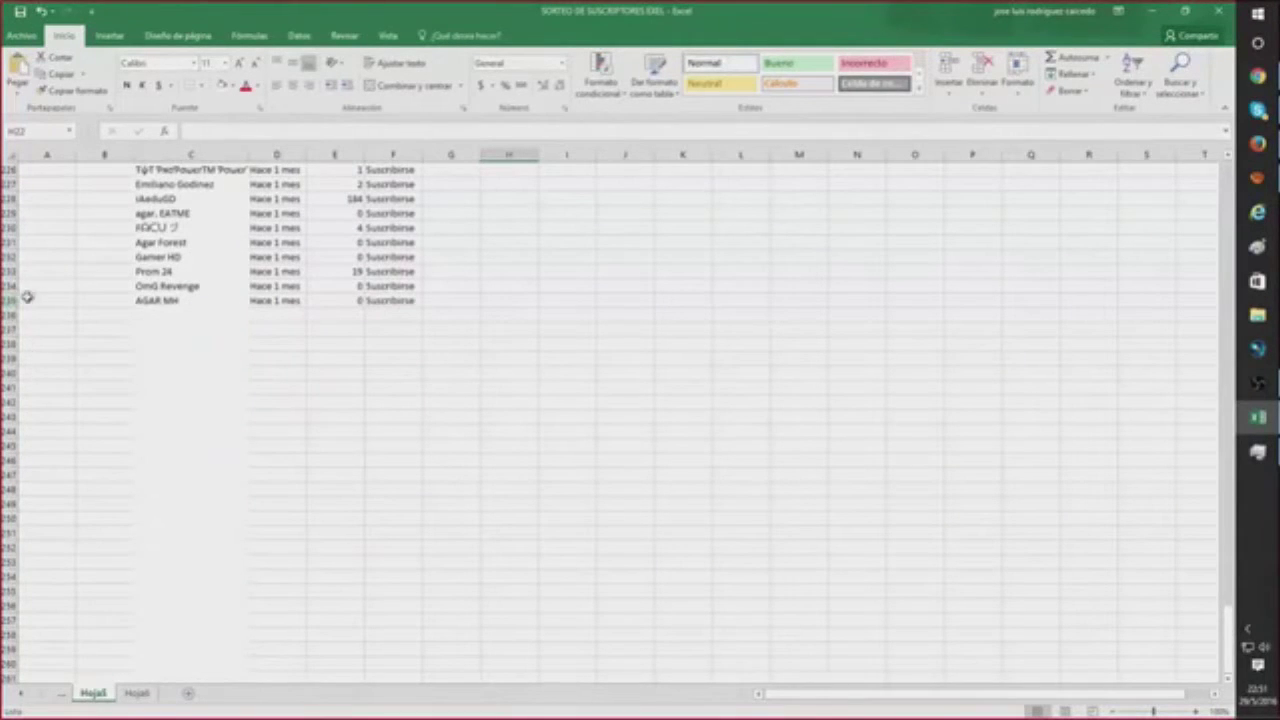
{"action": "scroll", "coordinate": [213, 363], "scroll_direction": "up", "scroll_amount": 20}
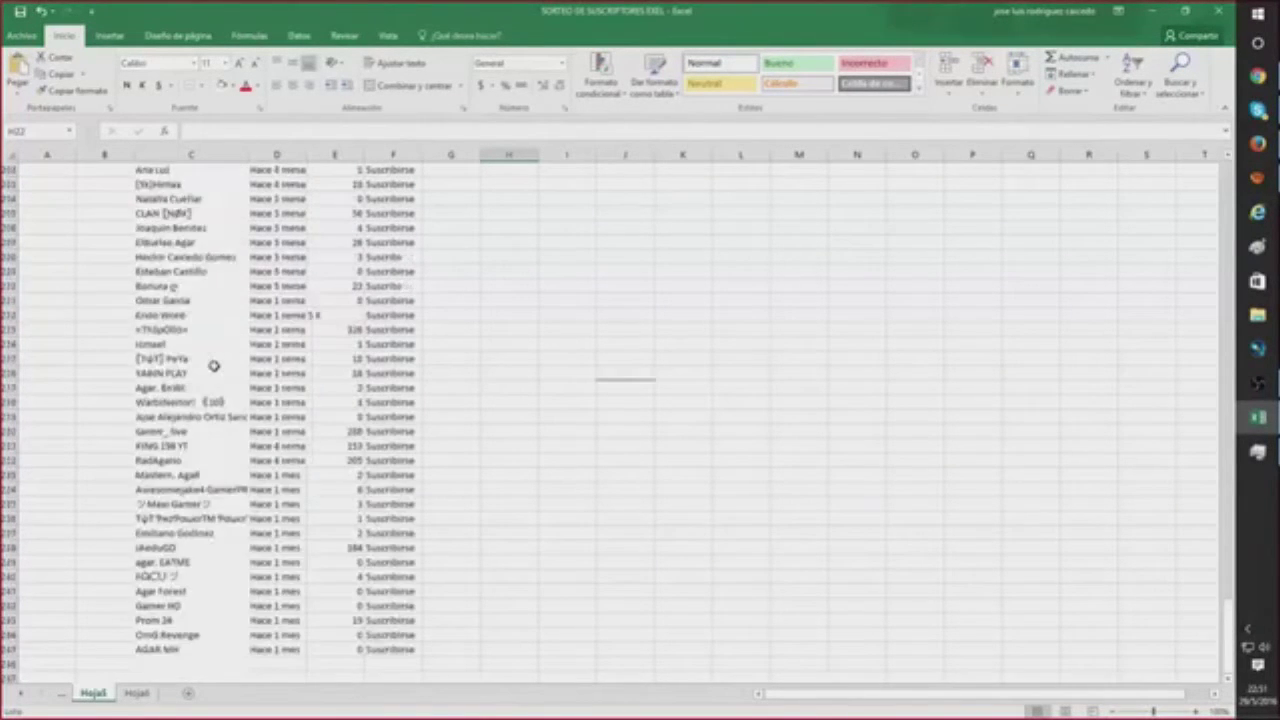
{"action": "scroll", "coordinate": [213, 363], "scroll_direction": "up", "scroll_amount": 19}
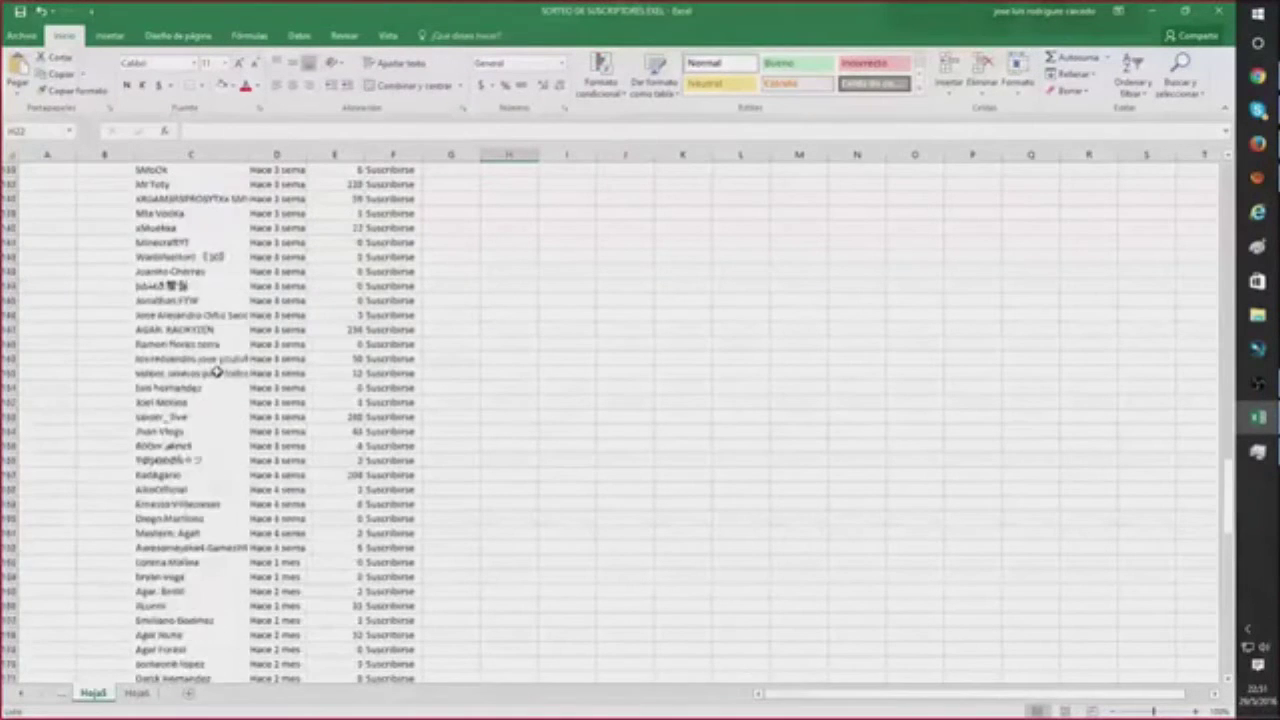
{"action": "scroll", "coordinate": [216, 372], "scroll_direction": "up", "scroll_amount": 2}
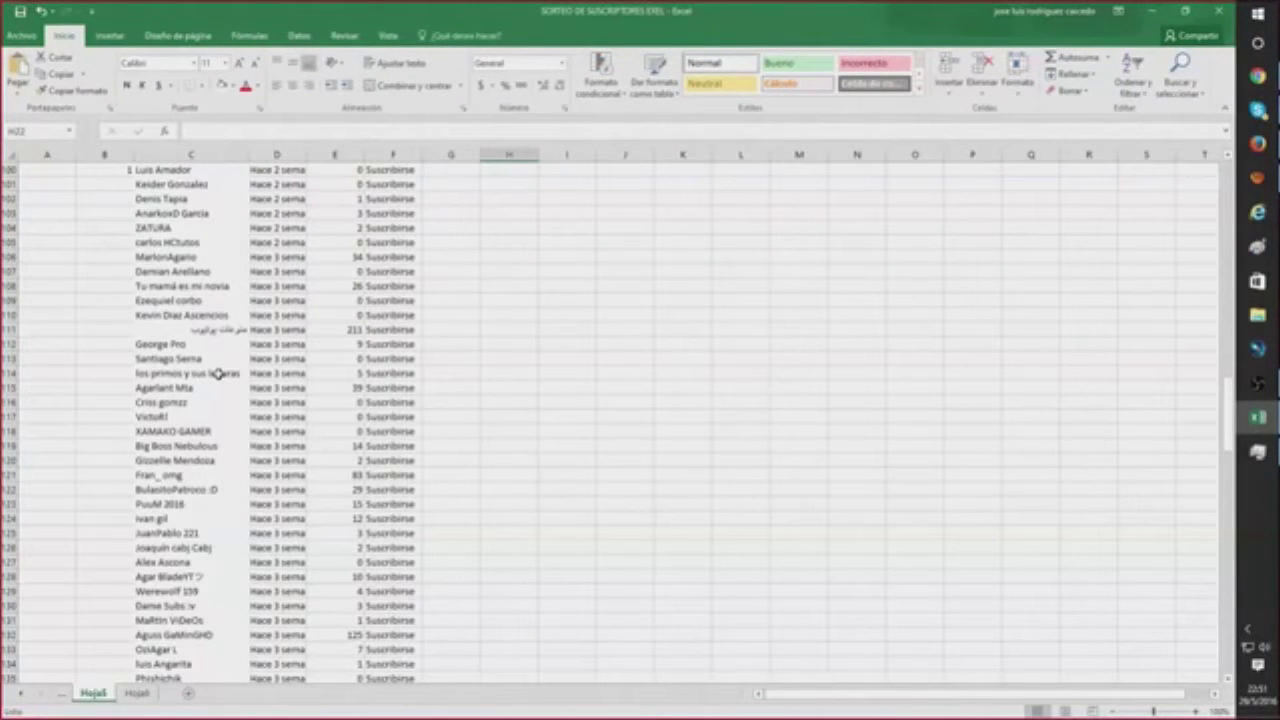
{"action": "scroll", "coordinate": [216, 372], "scroll_direction": "up", "scroll_amount": 20}
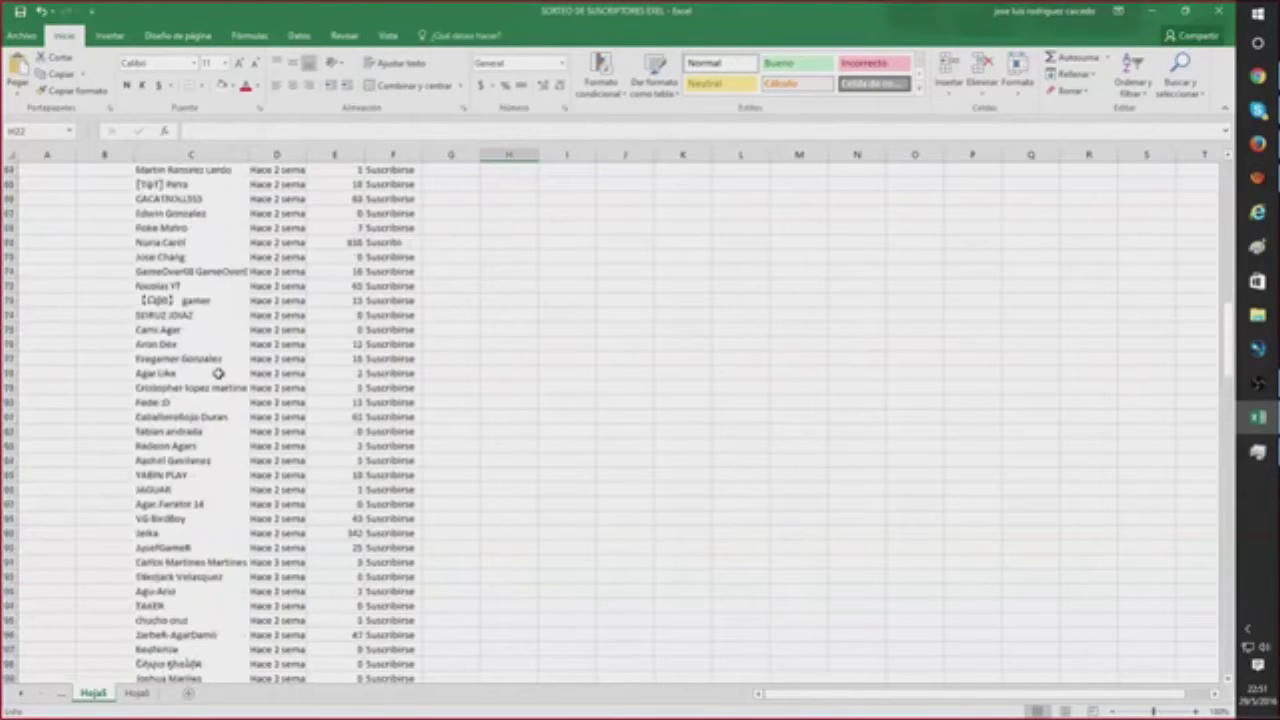
{"action": "scroll", "coordinate": [216, 372], "scroll_direction": "up", "scroll_amount": 10}
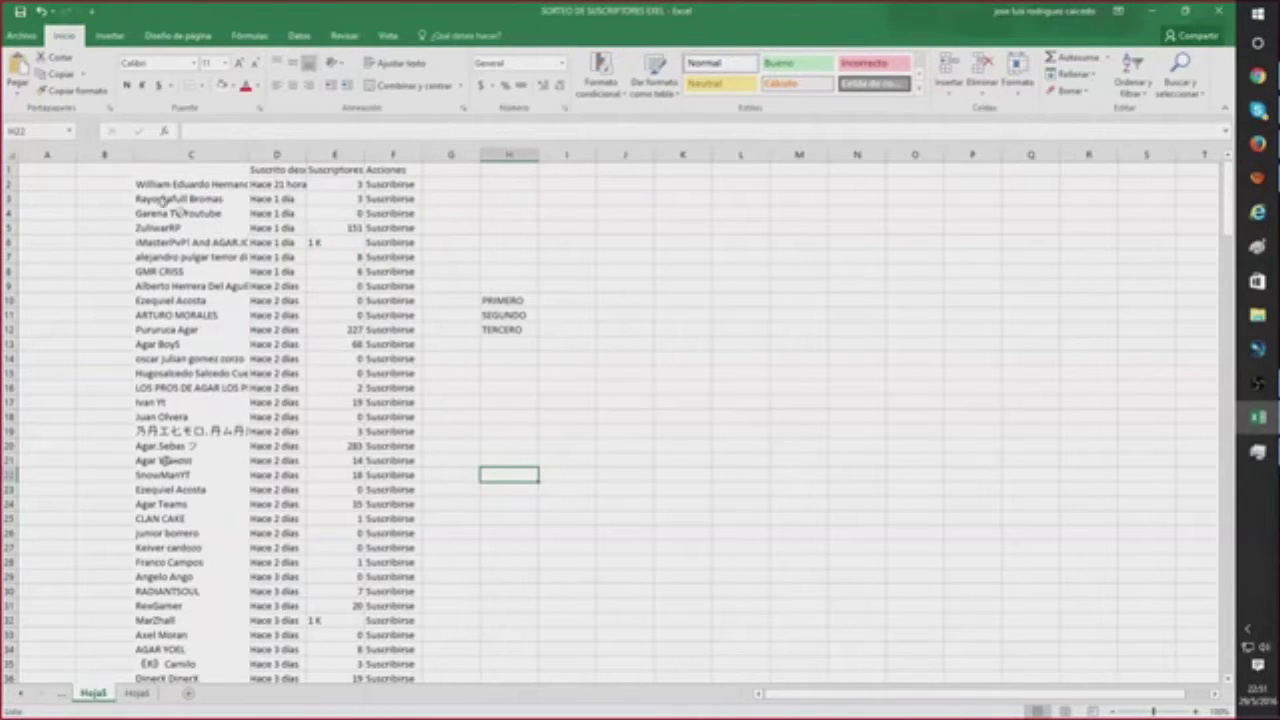
Copy the first batch of subscriber names, cells C2:C100, and fill those cells with yellow
{"action": "left_click_drag", "start_coordinate": [155, 183], "coordinate": [198, 390]}
{"action": "right_click", "coordinate": [198, 390]}
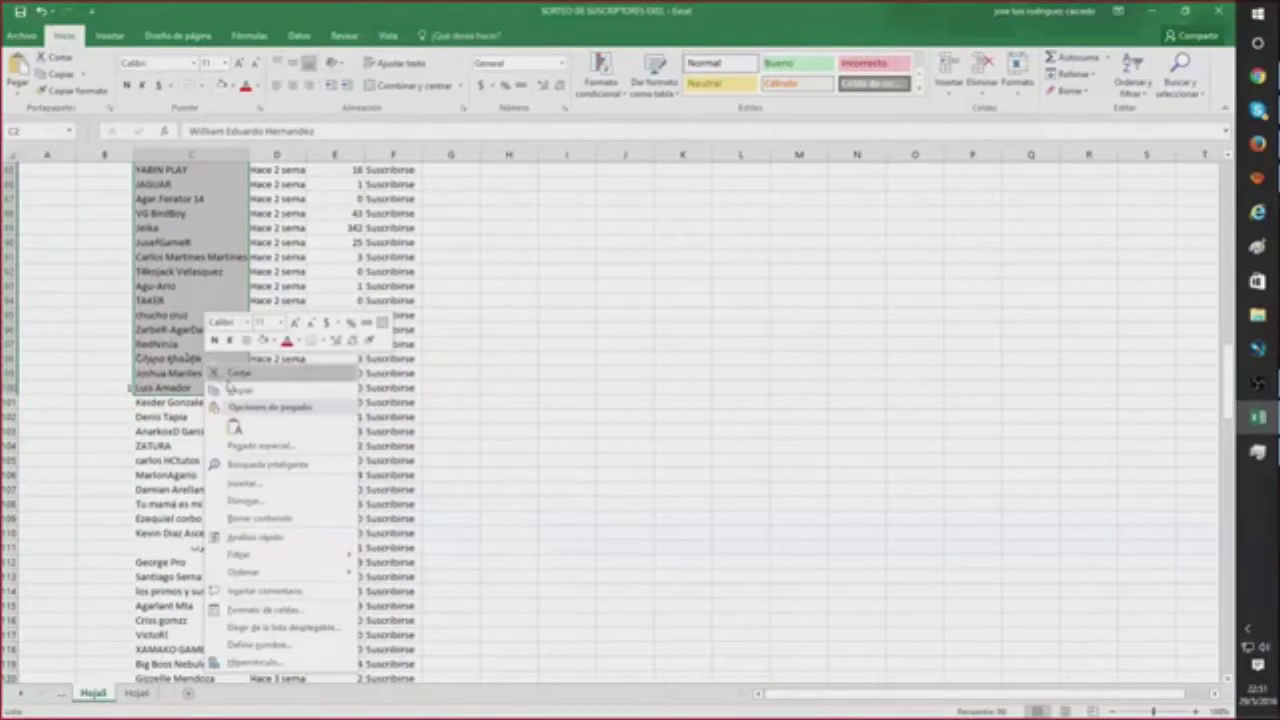
{"action": "left_click", "coordinate": [282, 386]}
{"action": "scroll", "coordinate": [686, 300], "scroll_direction": "up", "scroll_amount": 20}
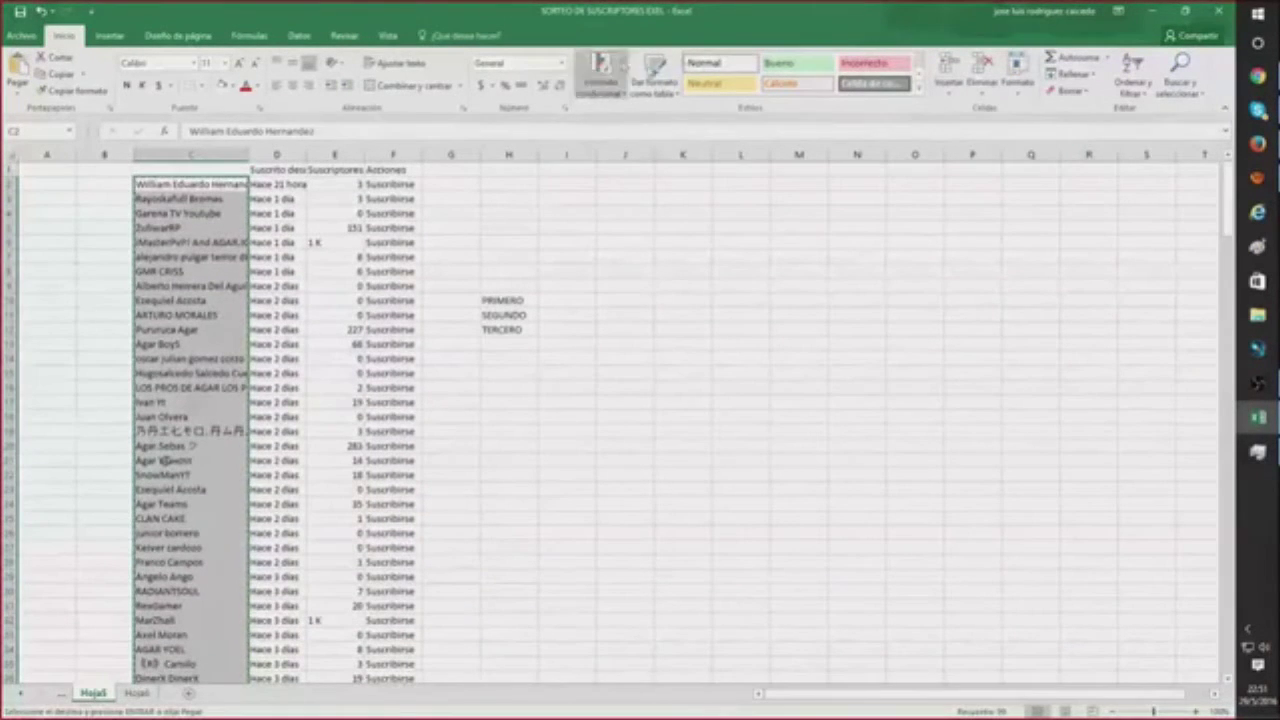
{"action": "left_click", "coordinate": [232, 87]}
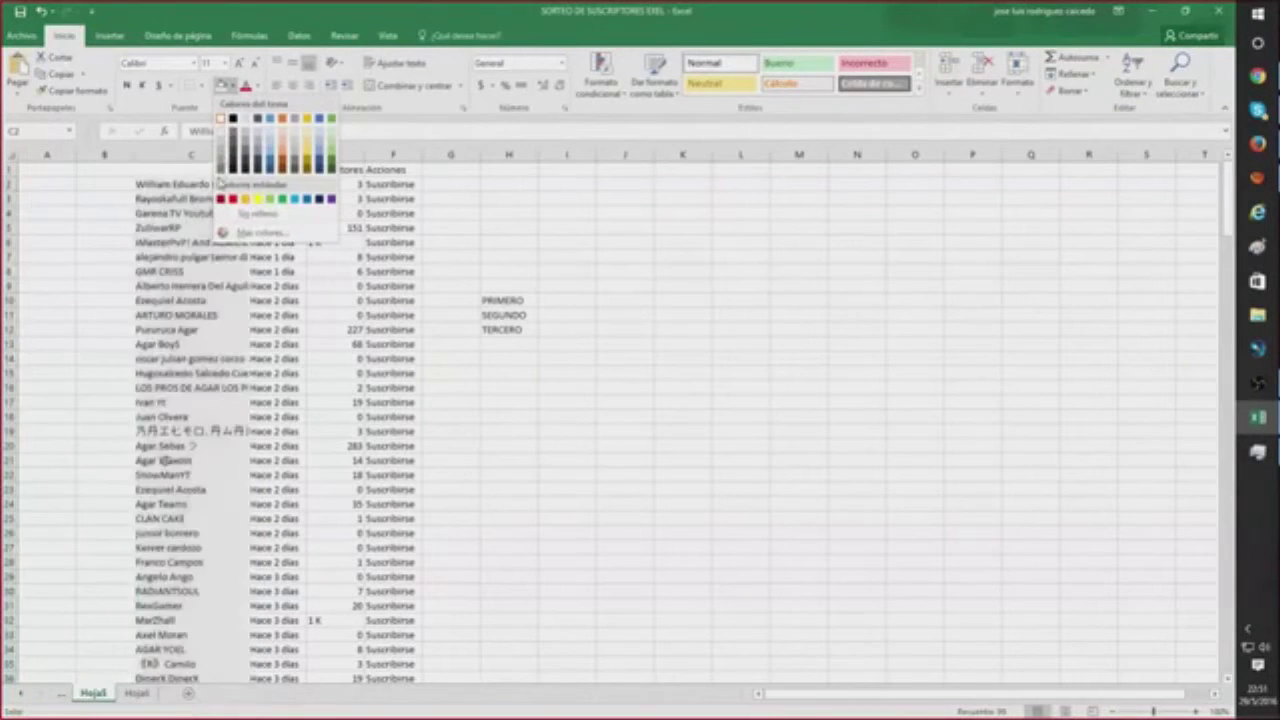
{"action": "left_click", "coordinate": [258, 203]}
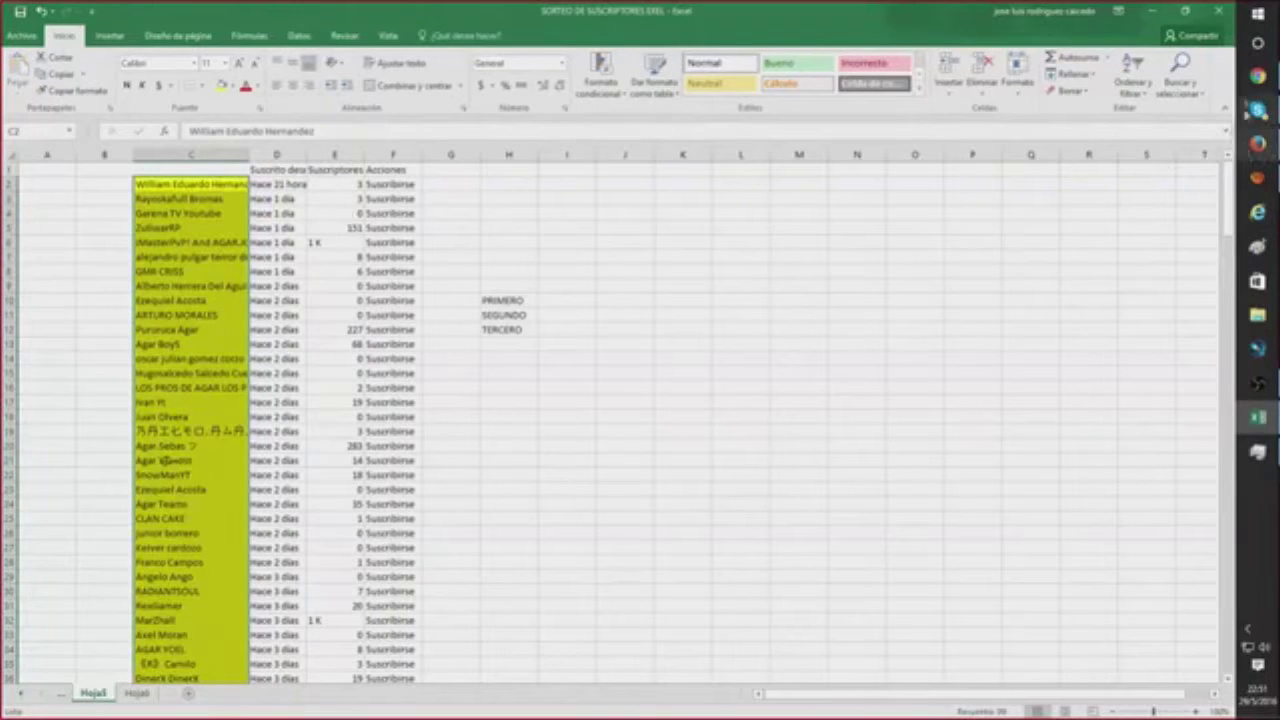
Switch to Chrome and try to paste the copied names into the raffle generator's data box
{"action": "left_click", "coordinate": [1258, 75]}
{"action": "left_click", "coordinate": [350, 171]}
{"action": "right_click", "coordinate": [351, 170]}
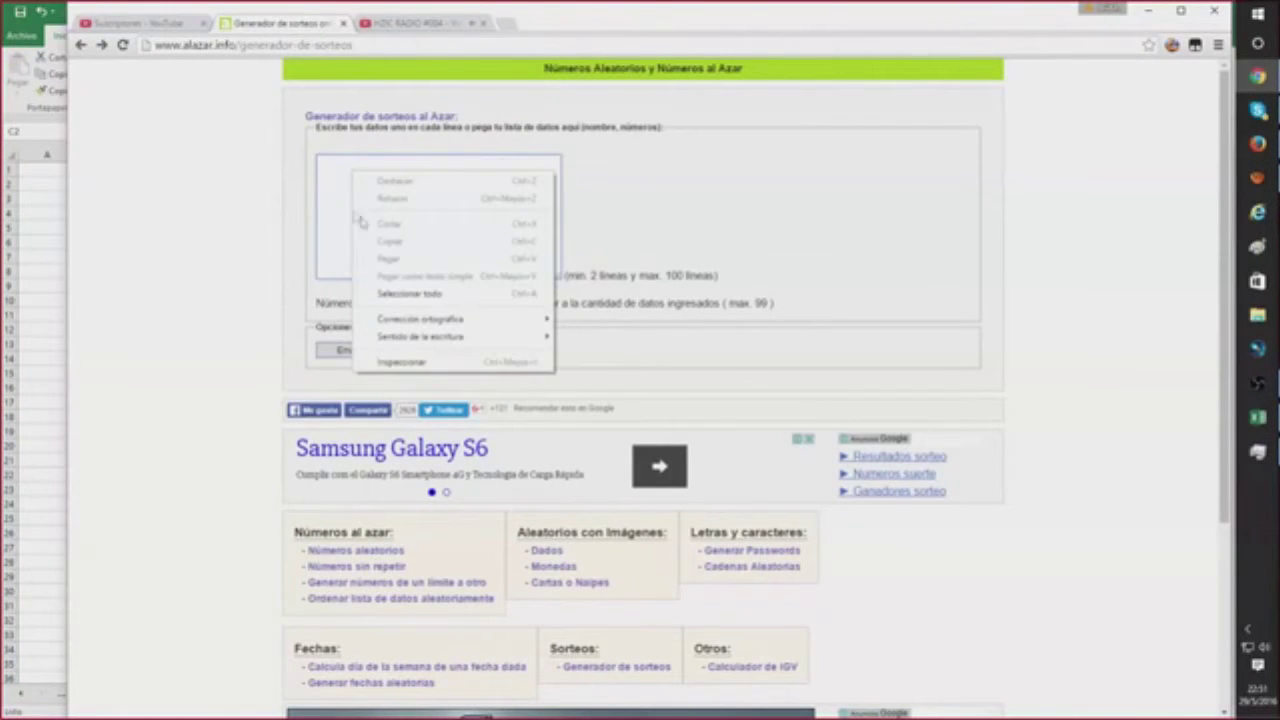
{"action": "left_click", "coordinate": [336, 199]}
Return to the Excel workbook and copy the yellow subscriber names in C2:C100 again
{"action": "left_click", "coordinate": [1258, 417]}
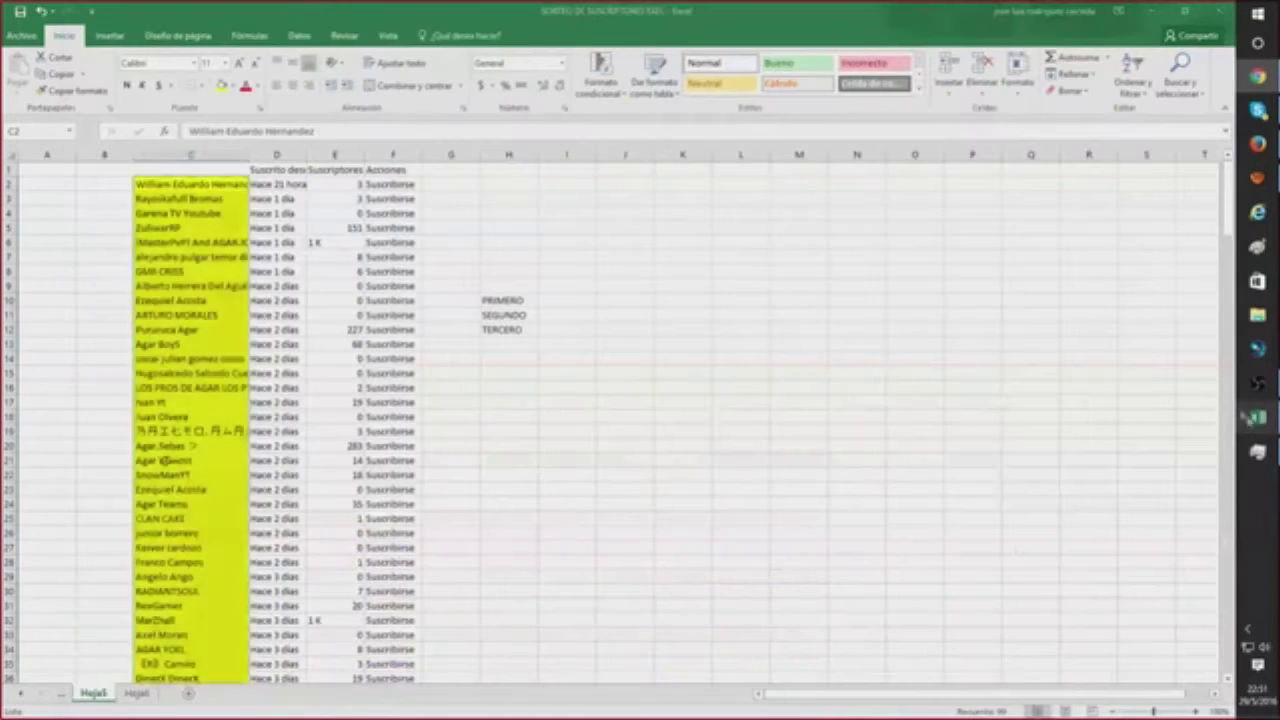
{"action": "right_click", "coordinate": [169, 299]}
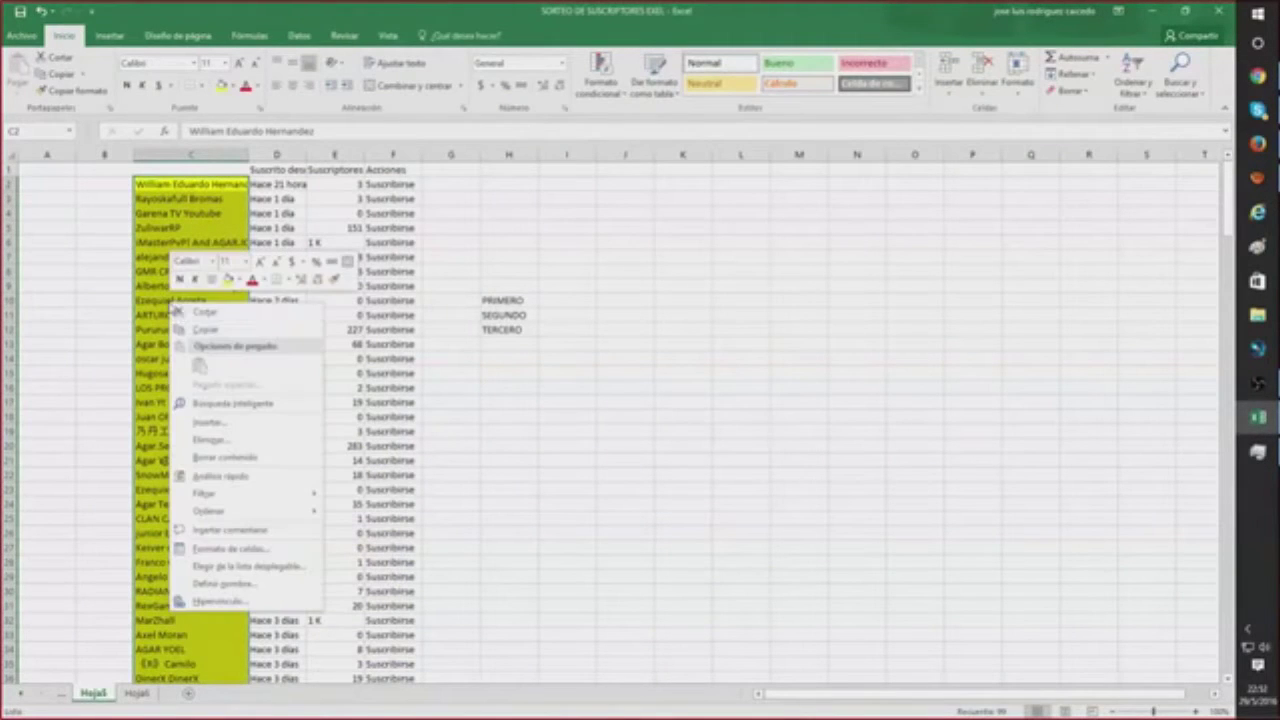
{"action": "left_click", "coordinate": [213, 328]}
Switch to Chrome, paste the copied names into the raffle generator's data box and draw 1 winner
{"action": "left_click", "coordinate": [1258, 76]}
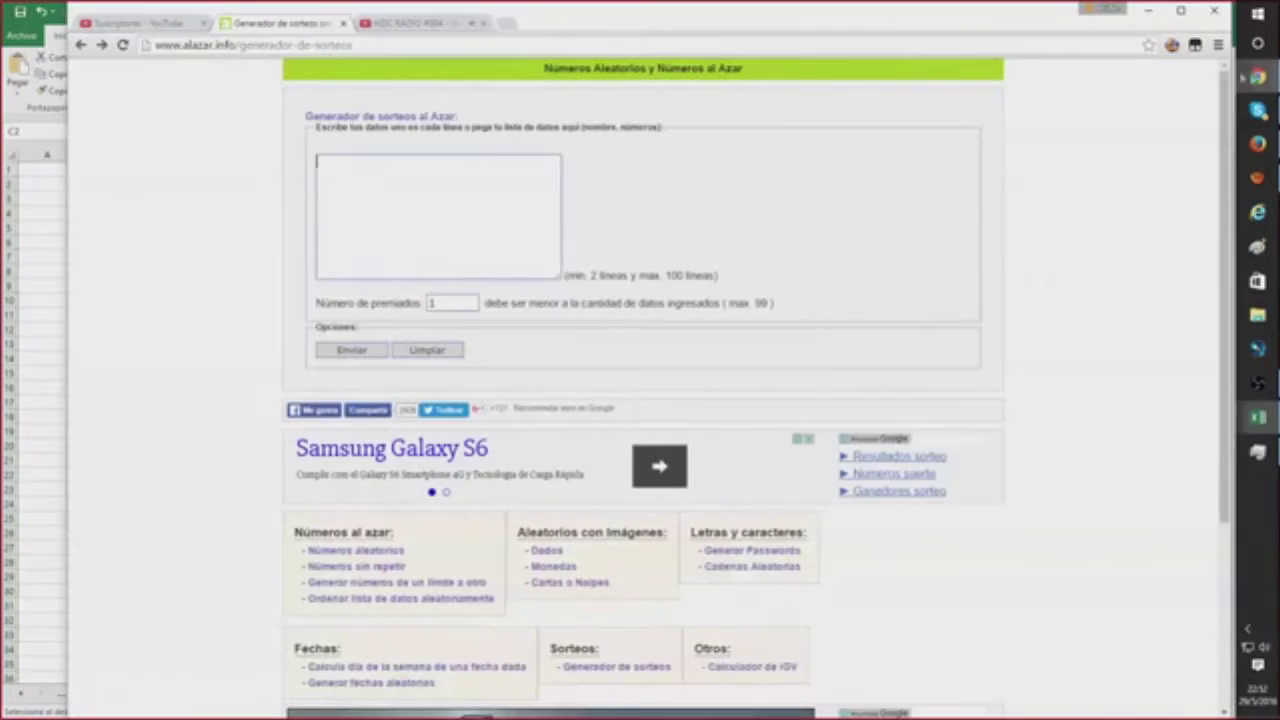
{"action": "right_click", "coordinate": [413, 216]}
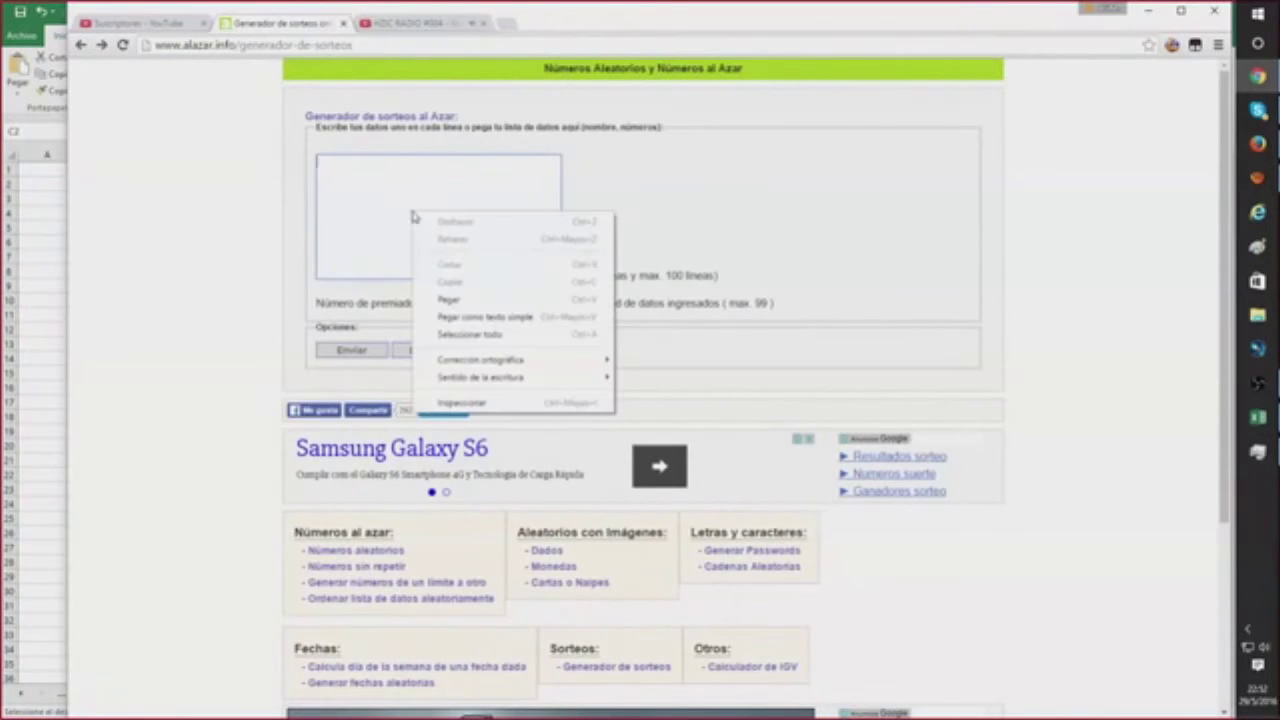
{"action": "left_click", "coordinate": [478, 299]}
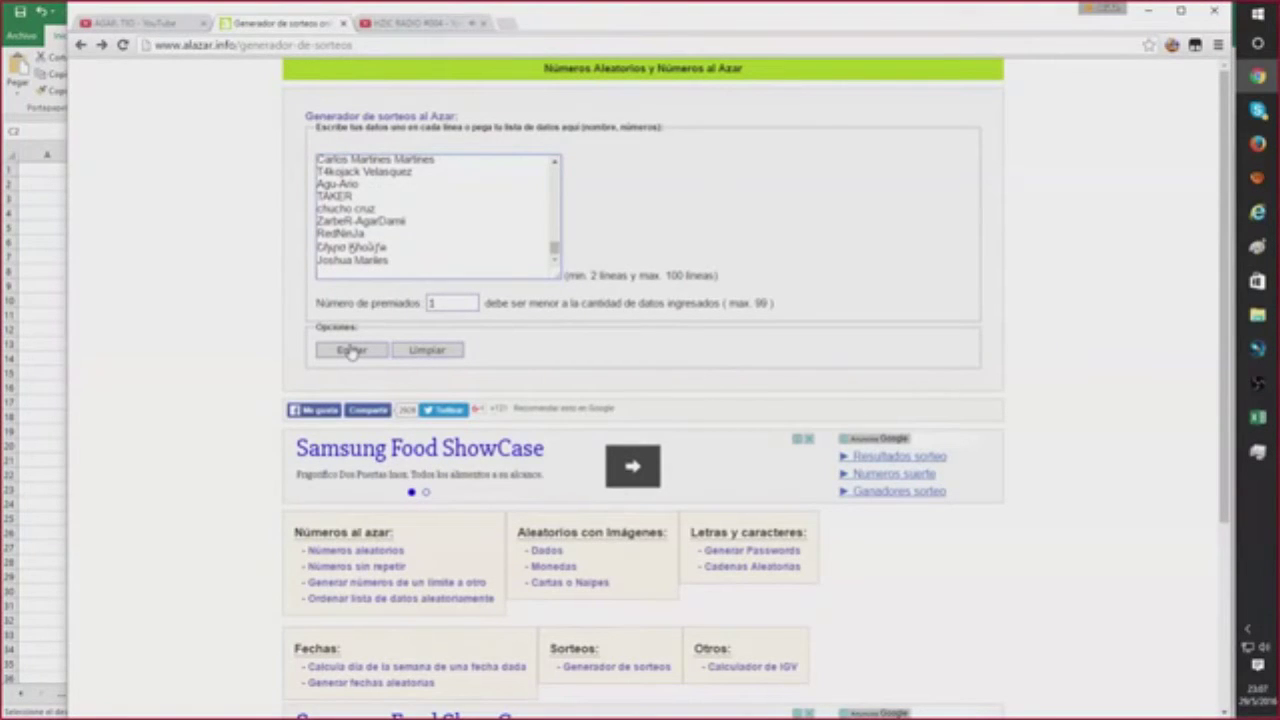
{"action": "left_click", "coordinate": [351, 350]}
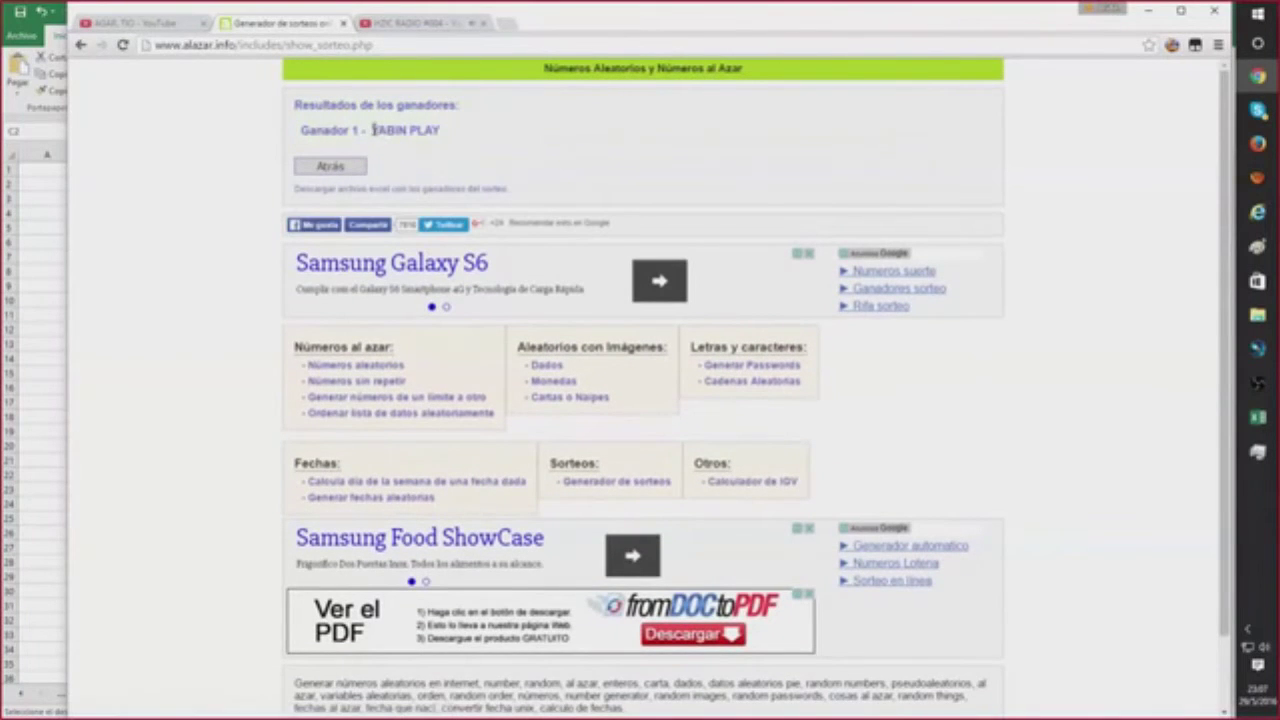
Copy the drawn winner's name from the results page and paste it as plain text into Excel cell I10, beside PRIMERO
{"action": "left_click_drag", "start_coordinate": [372, 130], "coordinate": [409, 130]}
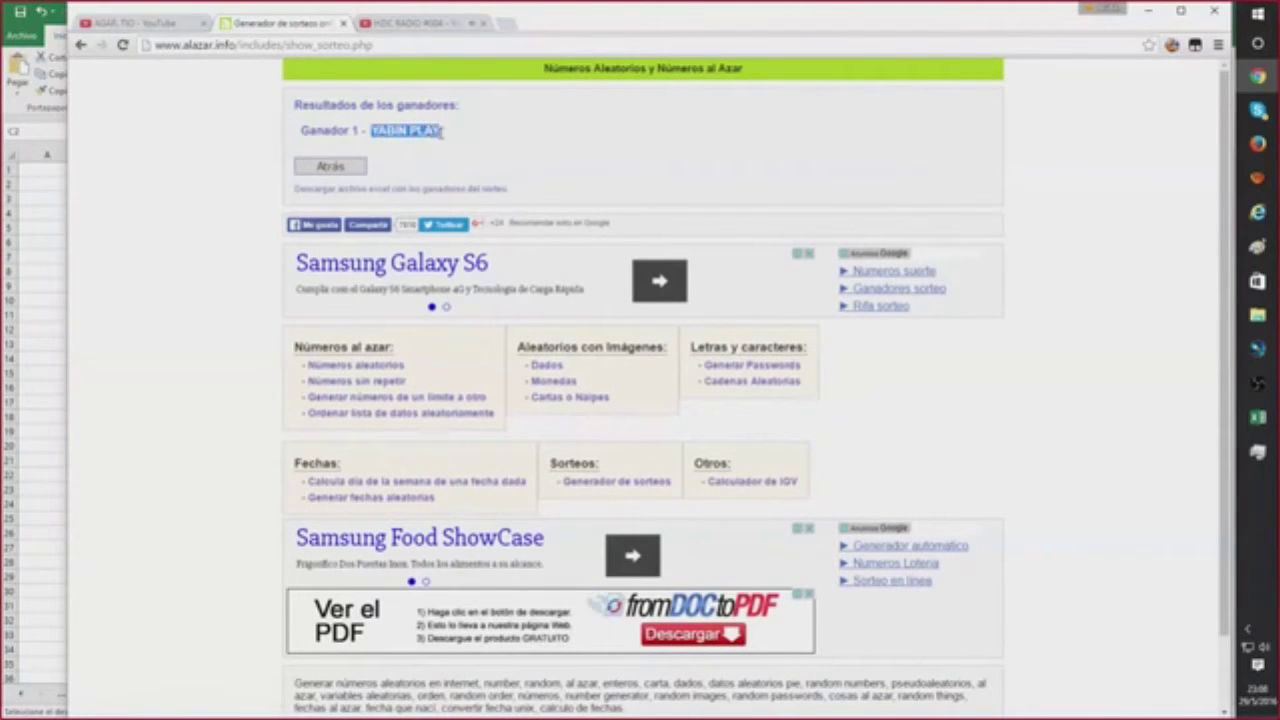
{"action": "right_click", "coordinate": [409, 132]}
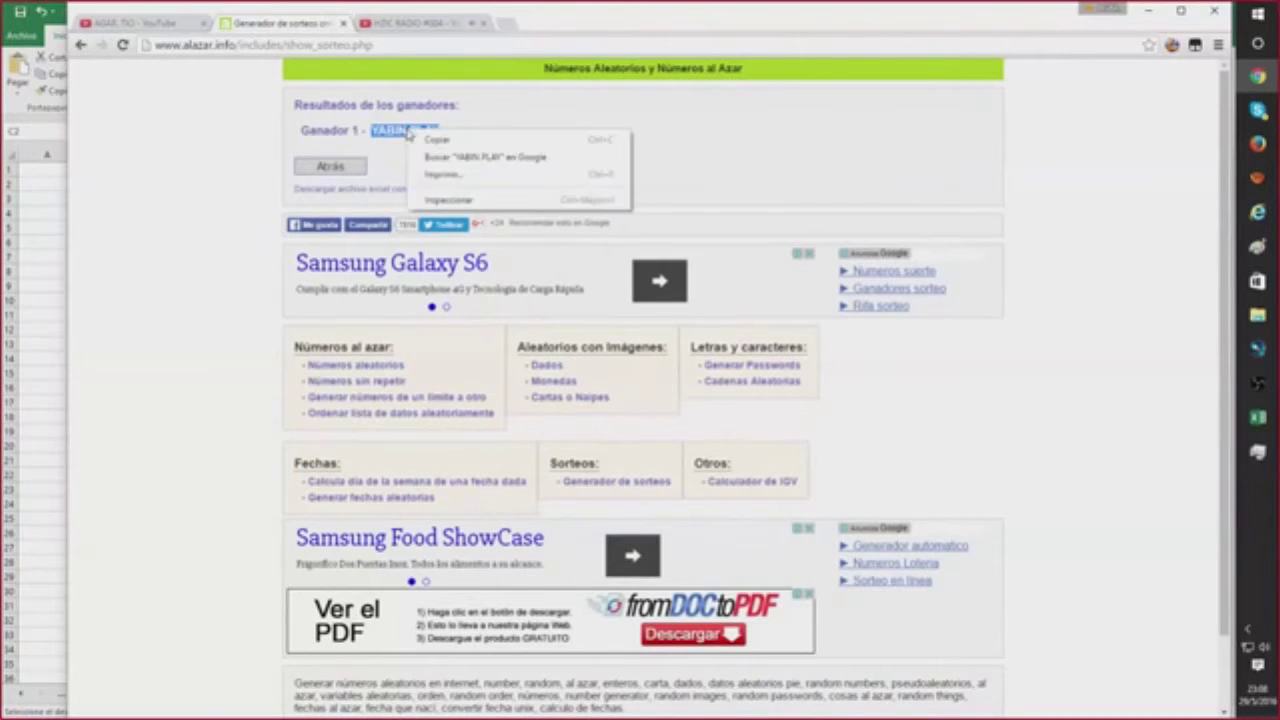
{"action": "left_click", "coordinate": [474, 143]}
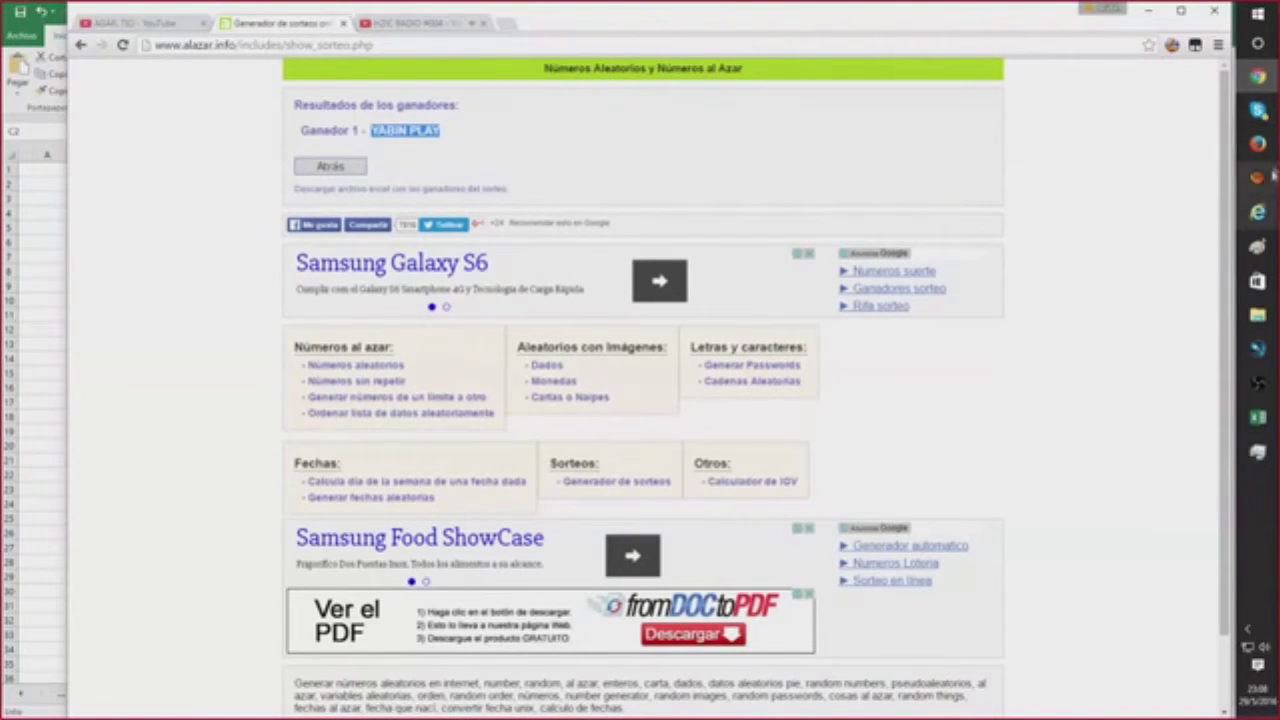
{"action": "left_click", "coordinate": [1256, 418]}
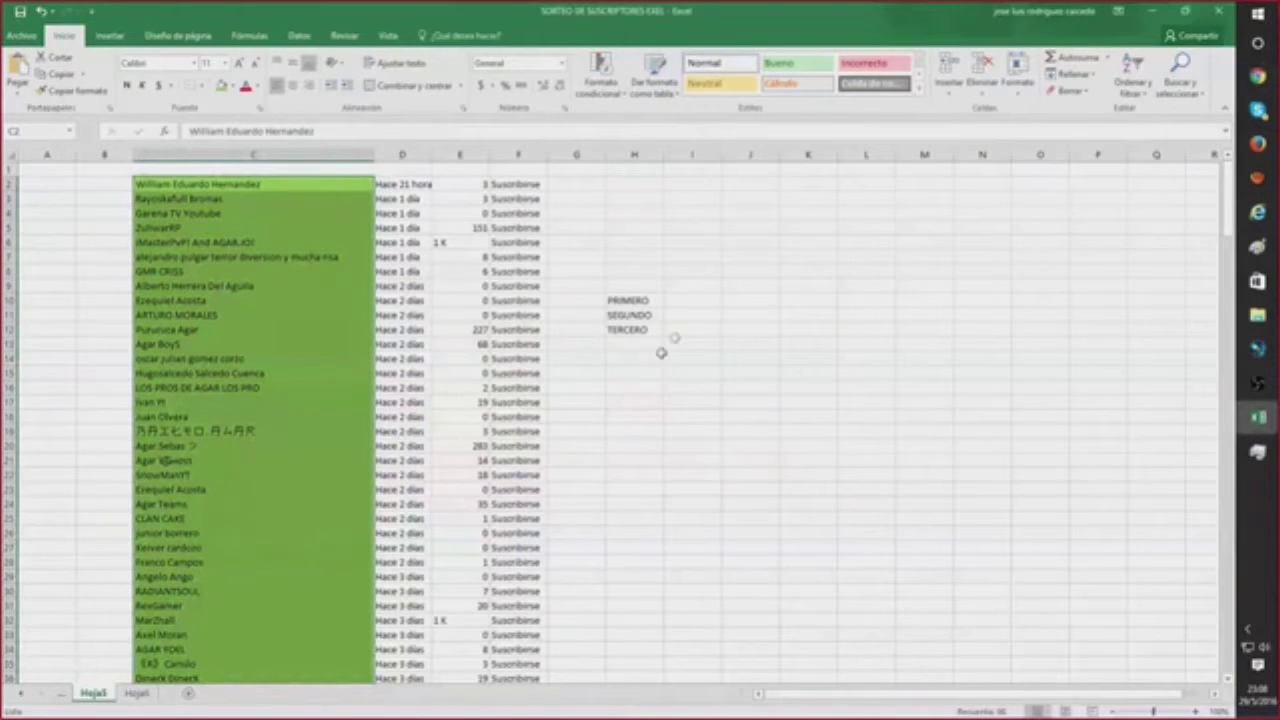
{"action": "right_click", "coordinate": [700, 300]}
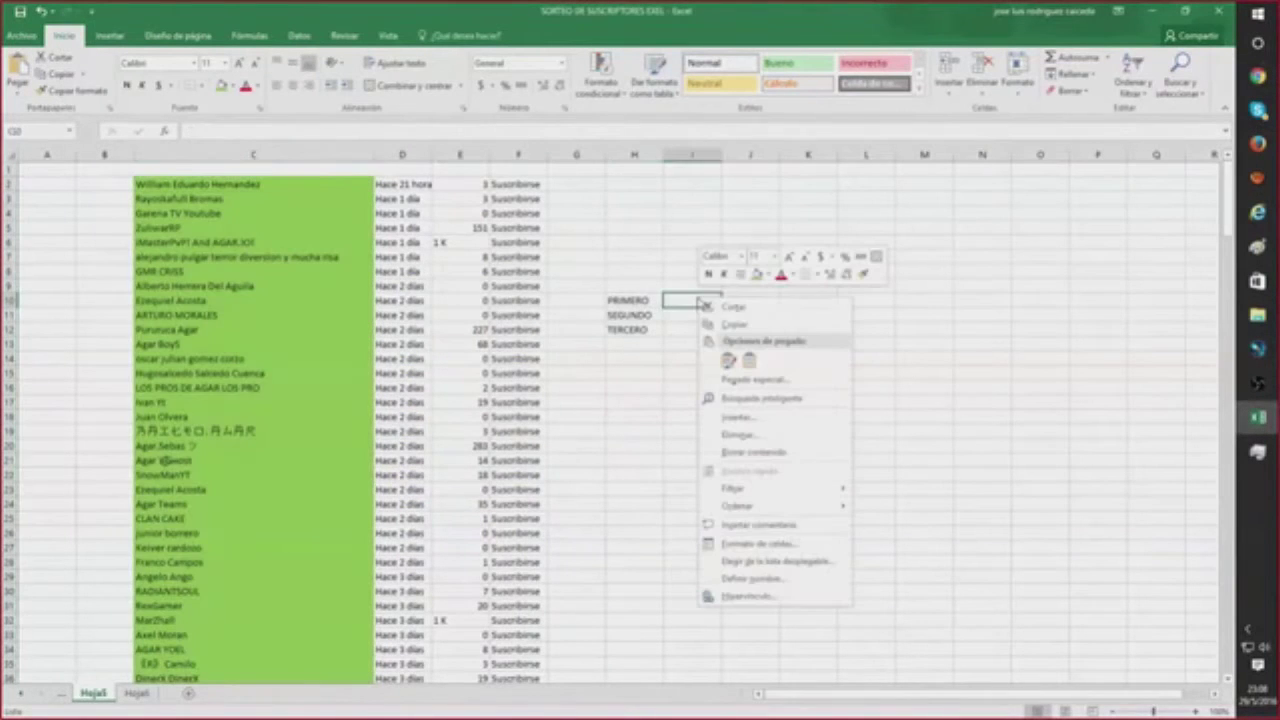
{"action": "left_click", "coordinate": [749, 360]}
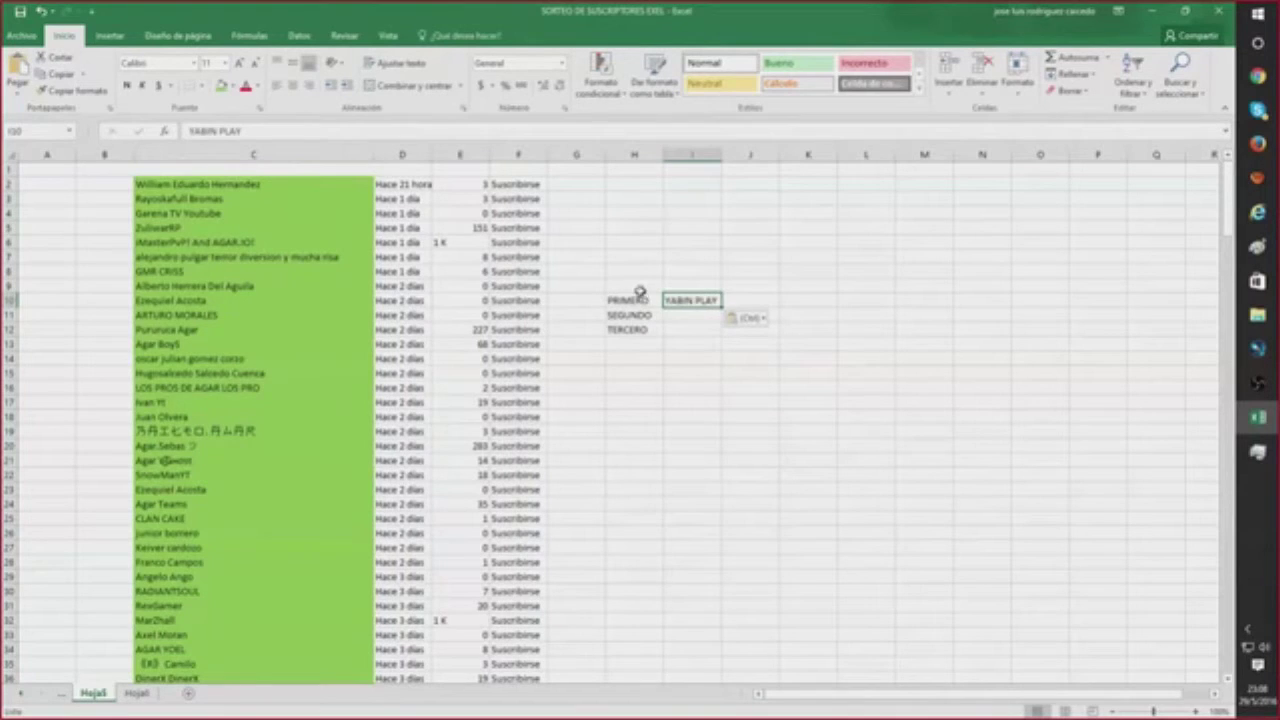
Enter the heading FINALISTA in cell I9 and the heading GANADOR in cell K9
{"action": "left_click", "coordinate": [685, 287]}
{"action": "type", "text": "1"}
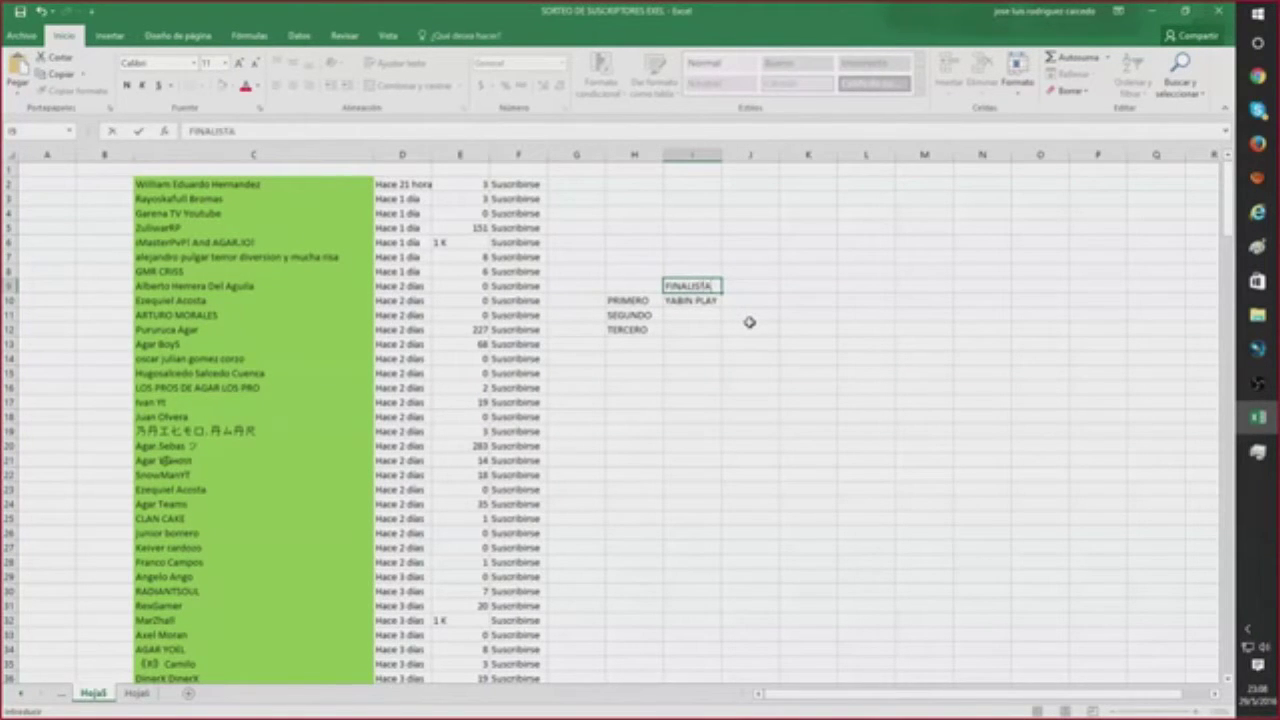
{"action": "left_click", "coordinate": [795, 288]}
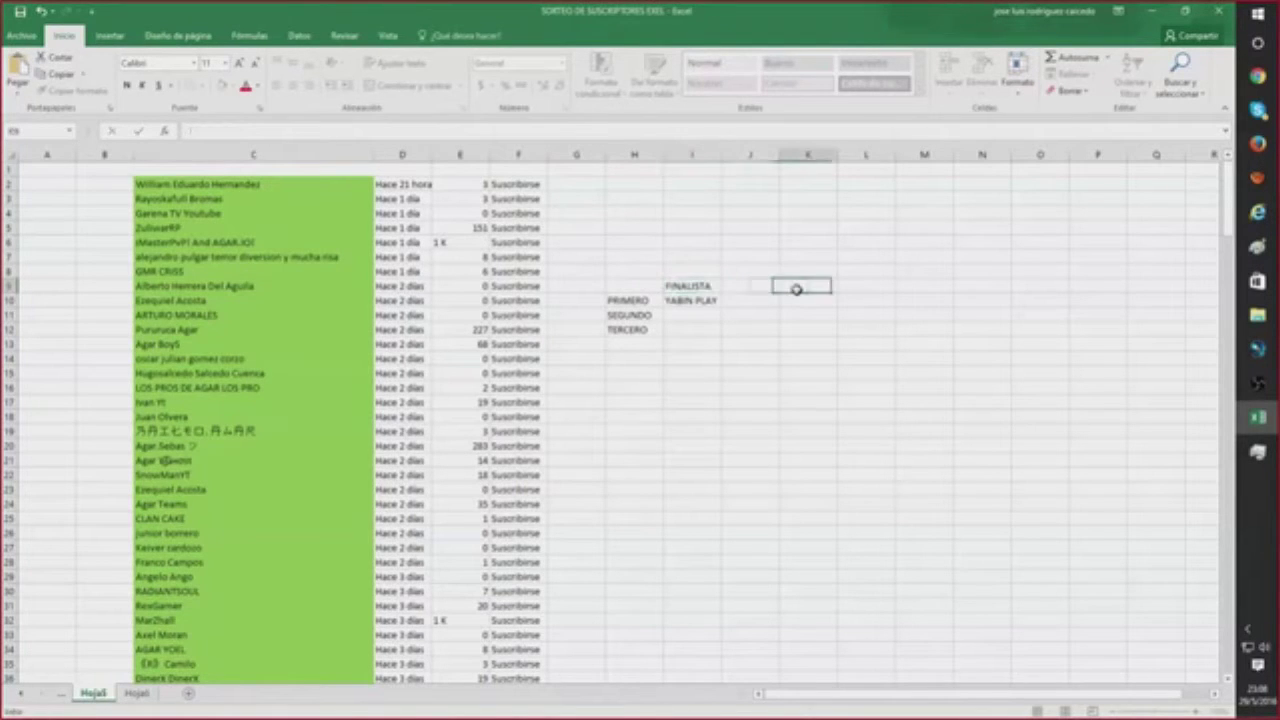
{"action": "type", "text": "GANA"}
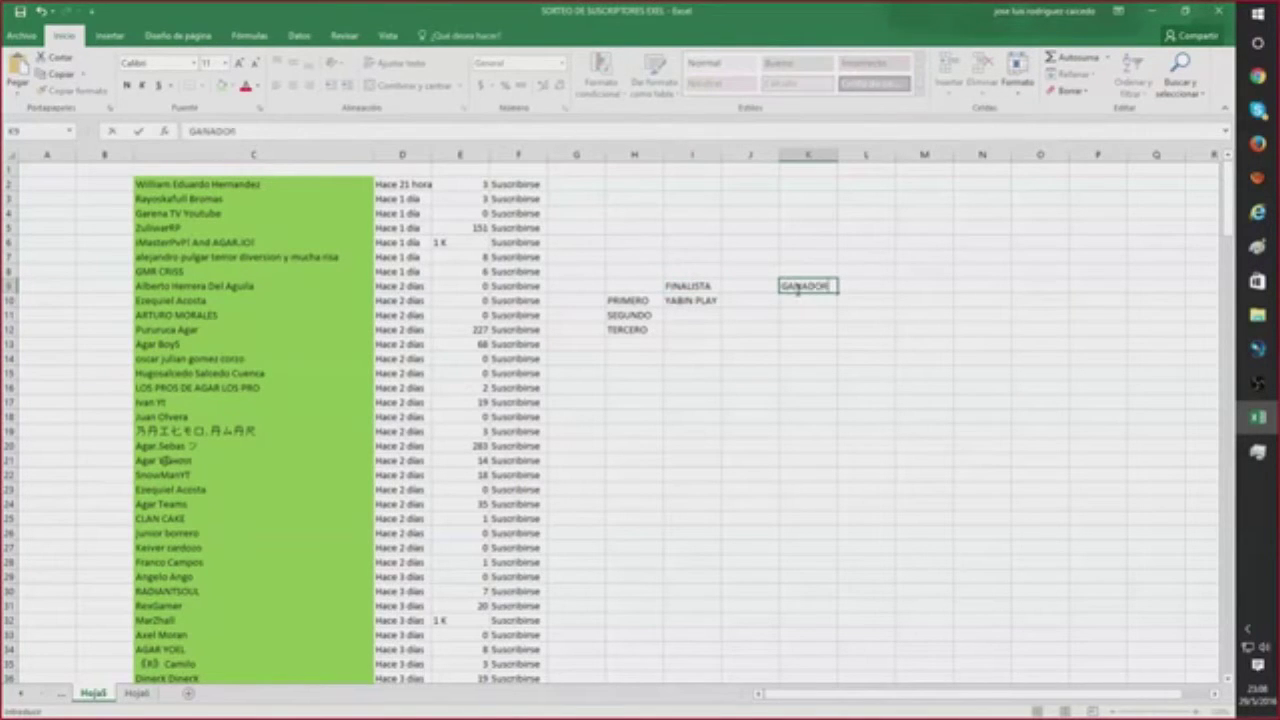
{"action": "type", "text": "DOR"}
{"action": "left_click_drag", "start_coordinate": [808, 344], "coordinate": [808, 358]}
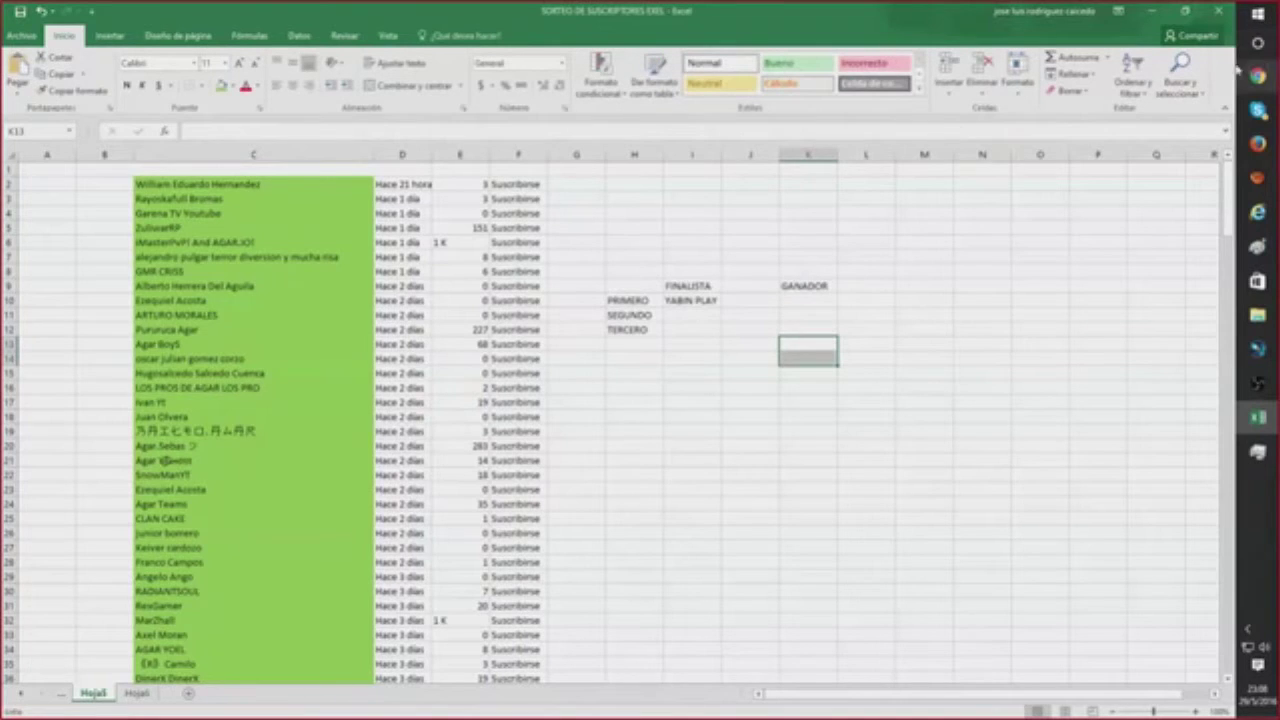
Copy the next batch of subscriber names in C100:C199 and fill those cells with green
{"action": "scroll", "coordinate": [258, 392], "scroll_direction": "down", "scroll_amount": 17}
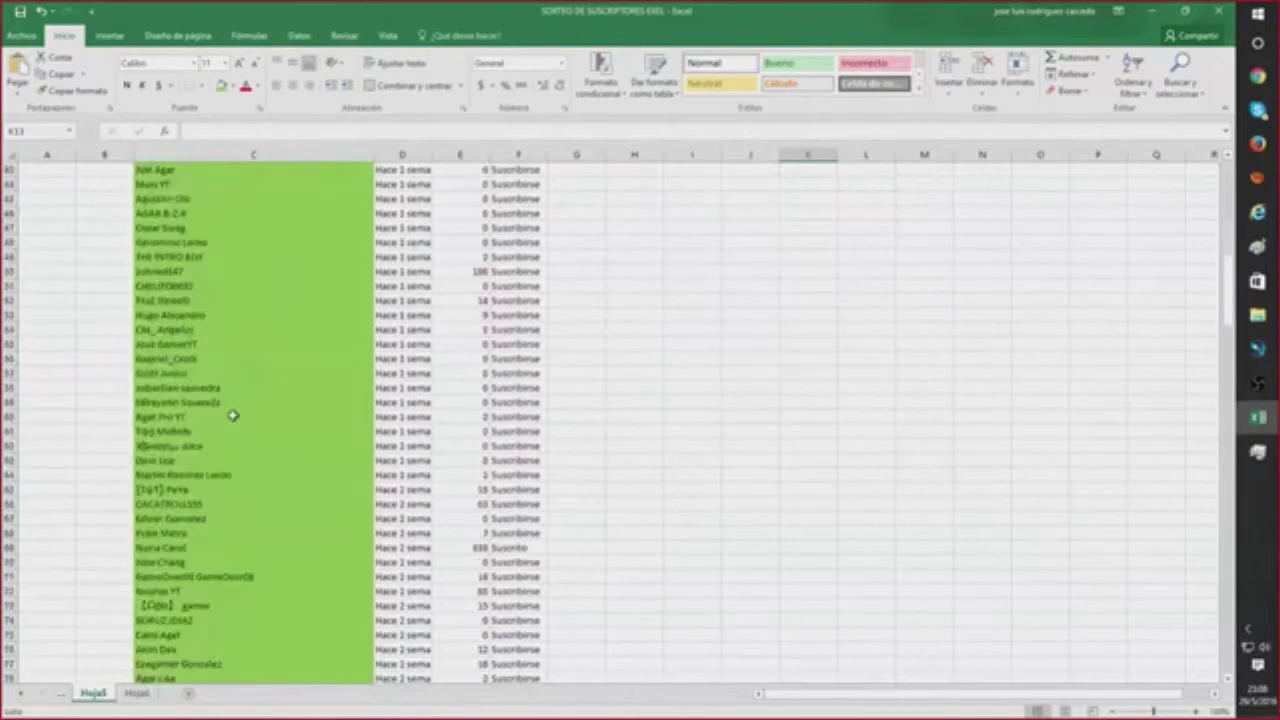
{"action": "scroll", "coordinate": [231, 417], "scroll_direction": "down", "scroll_amount": 14}
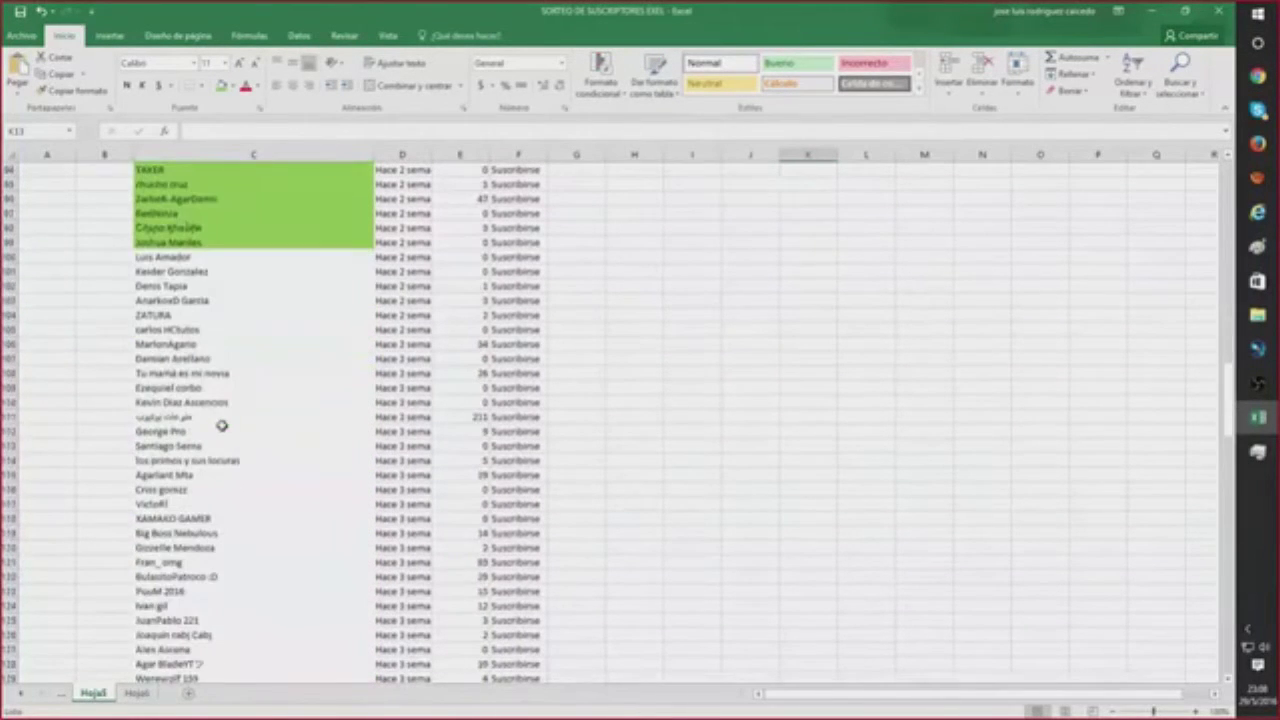
{"action": "left_click_drag", "start_coordinate": [170, 257], "coordinate": [282, 585]}
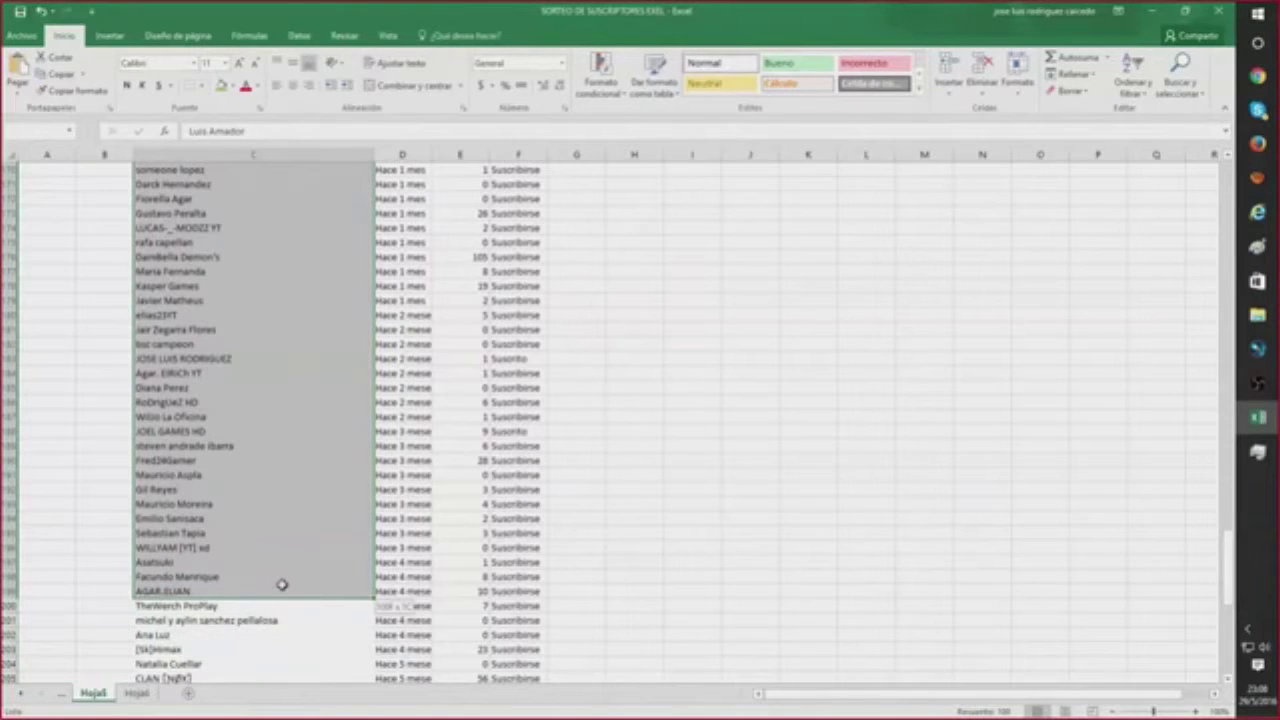
{"action": "right_click", "coordinate": [278, 472]}
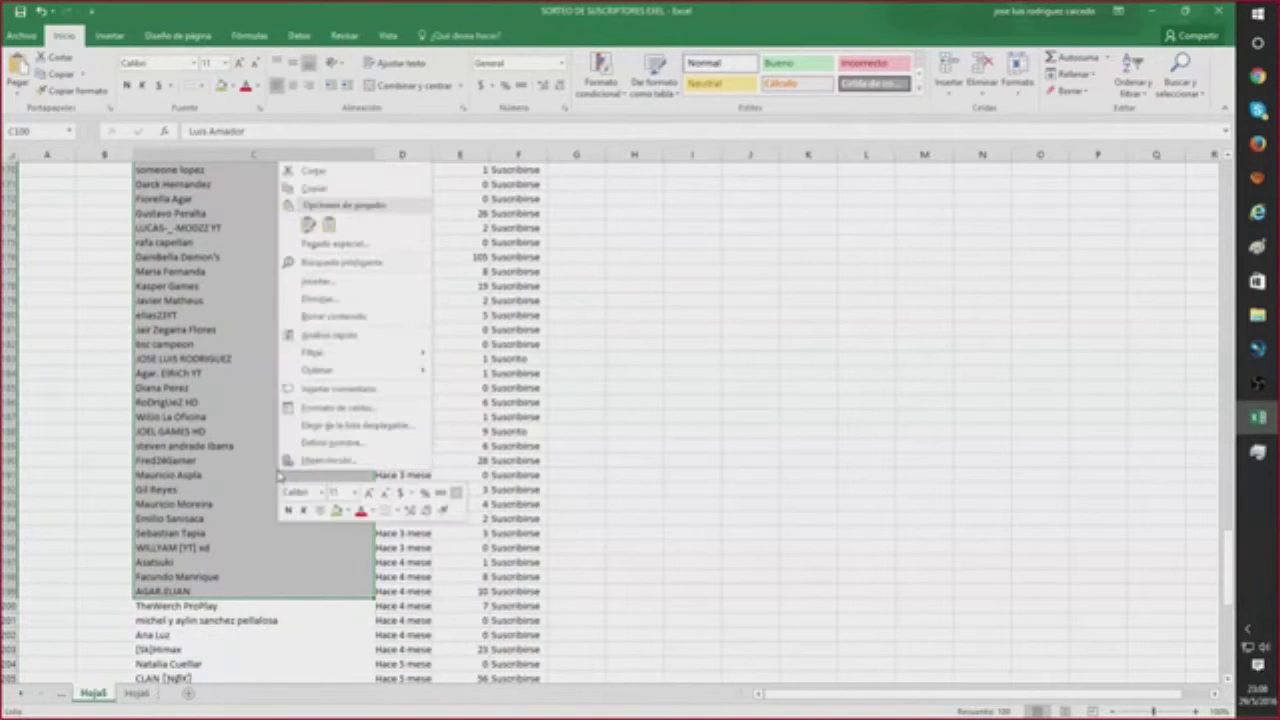
{"action": "left_click", "coordinate": [314, 188]}
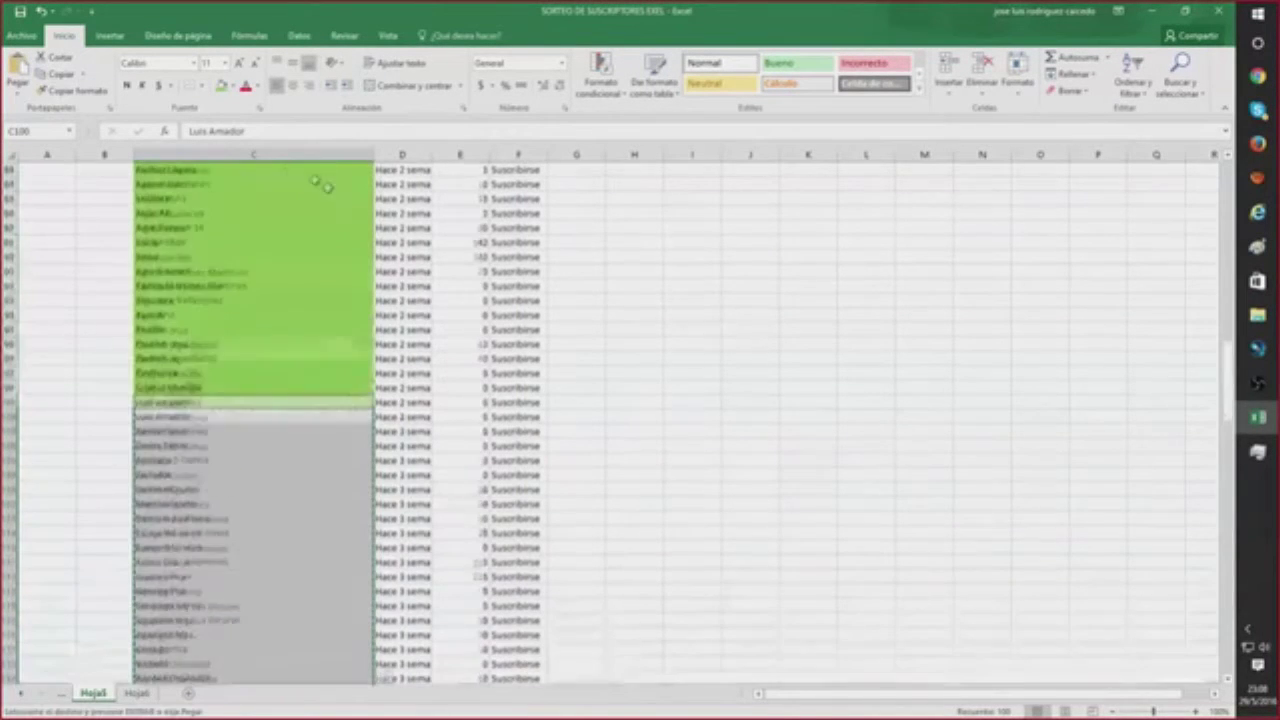
{"action": "left_click", "coordinate": [220, 87]}
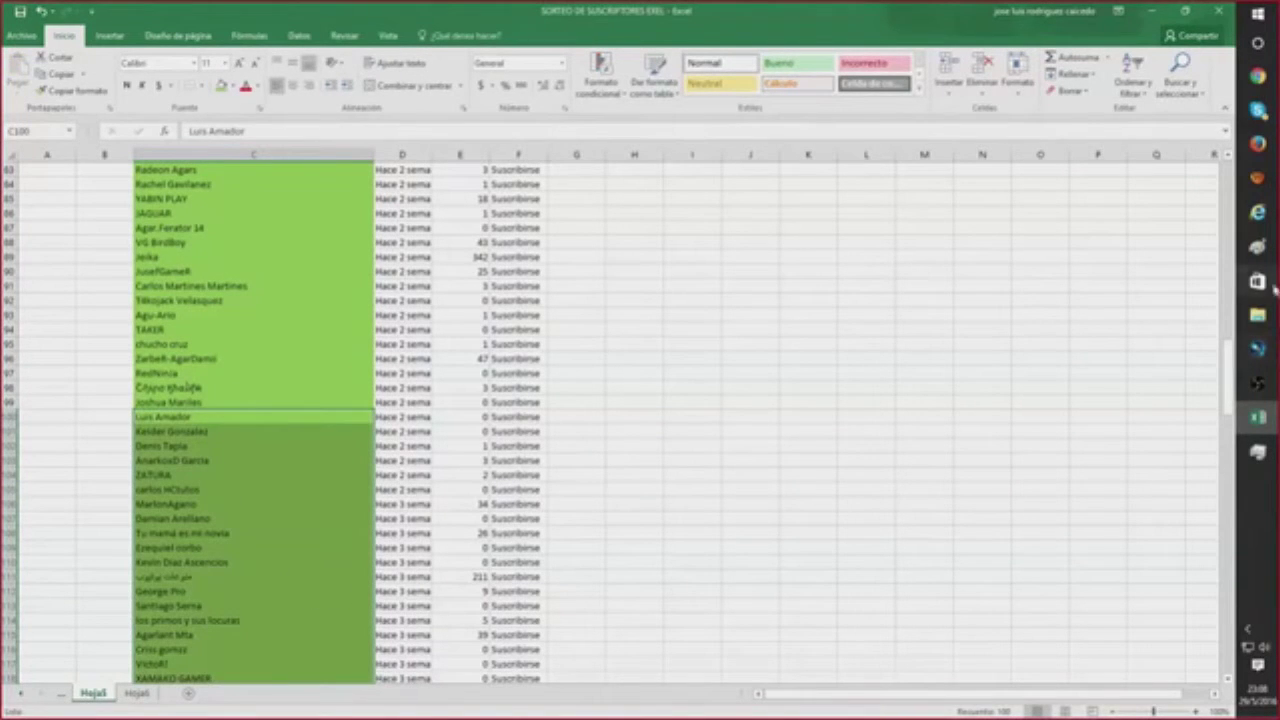
Switch to Chrome, go back to the raffle generator form and clear the previous names from its data box
{"action": "left_click", "coordinate": [1258, 76]}
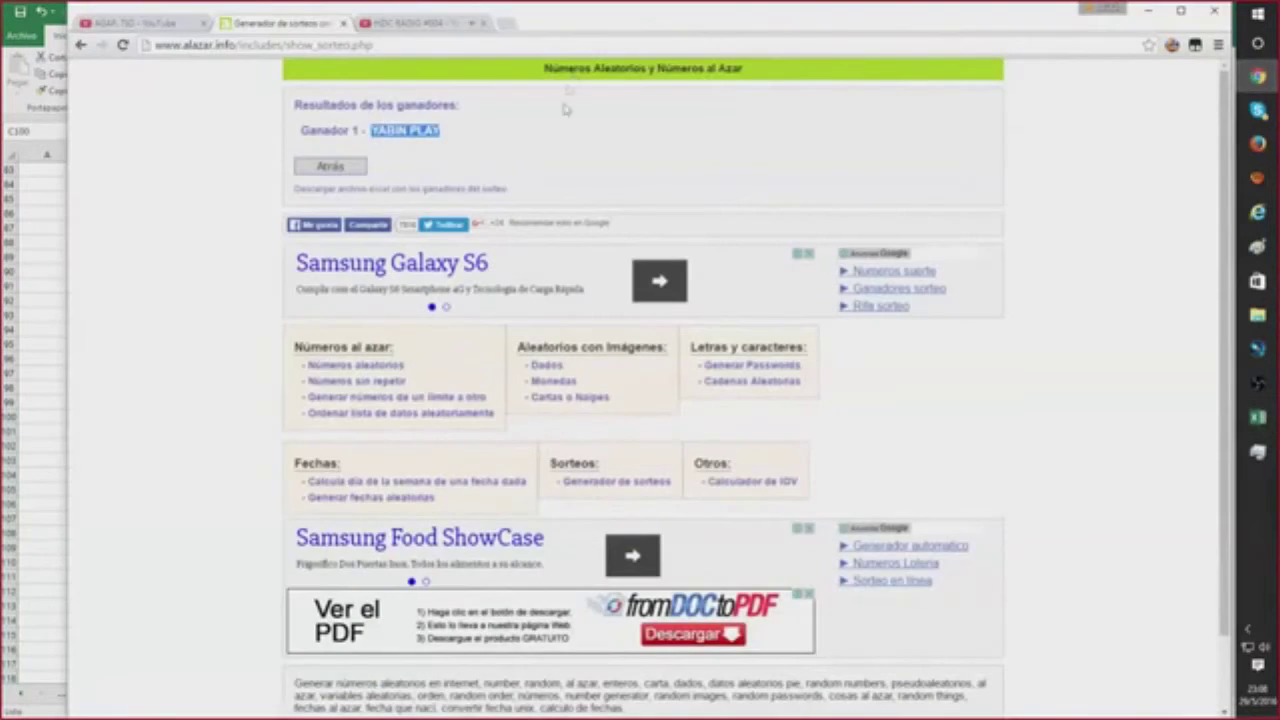
{"action": "left_click", "coordinate": [333, 170]}
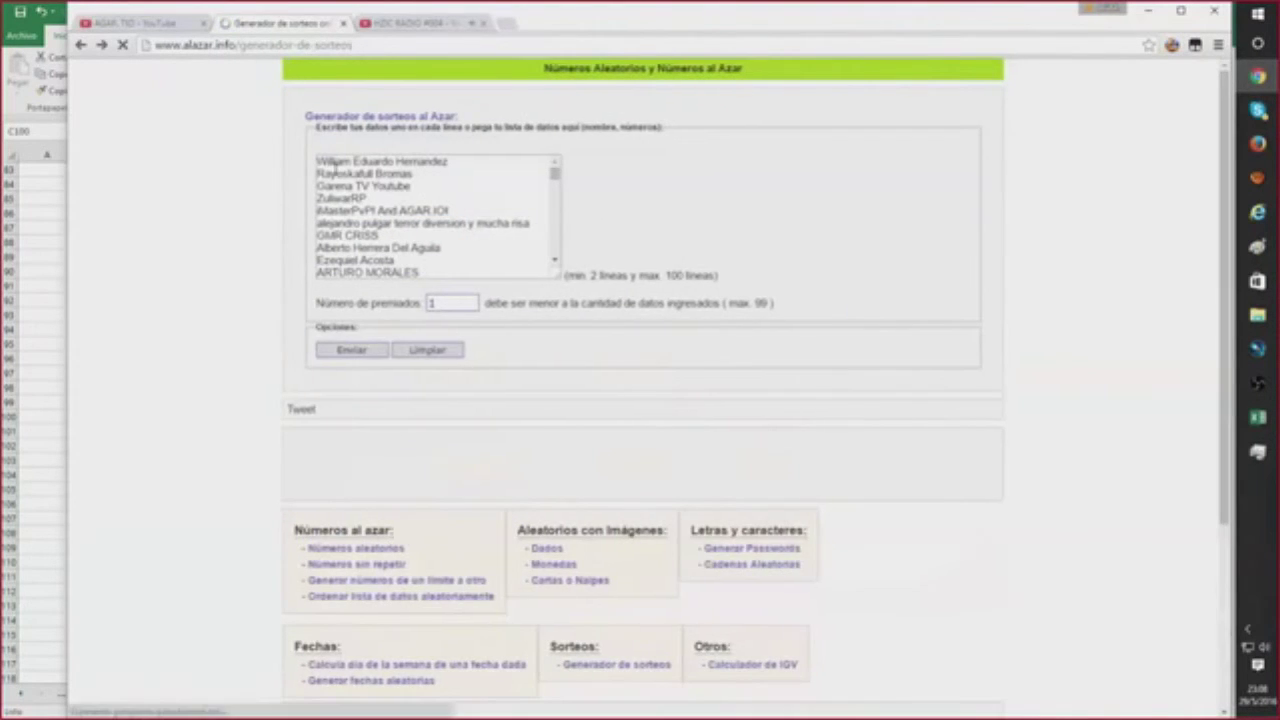
{"action": "left_click", "coordinate": [431, 354]}
{"action": "left_click", "coordinate": [426, 219]}
{"action": "right_click", "coordinate": [426, 224]}
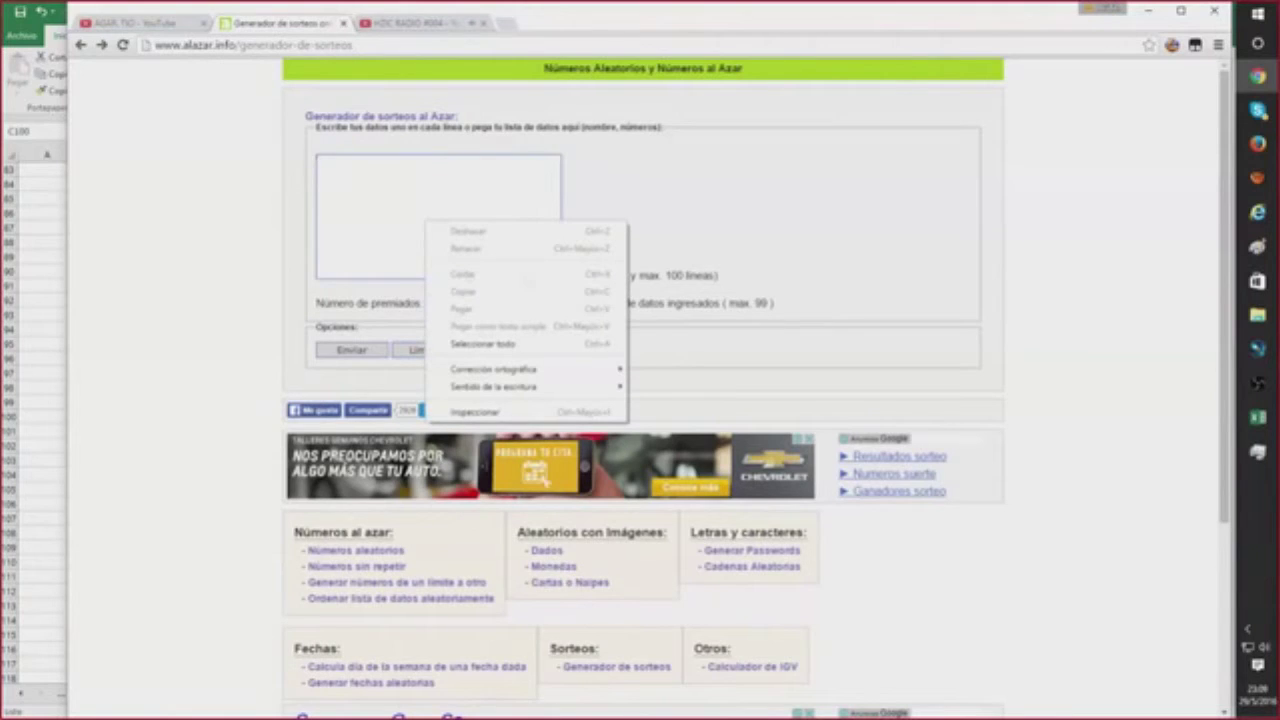
Copy the names in C100:C199 again in Excel and paste them into the raffle generator's data box in Chrome
{"action": "left_click", "coordinate": [1257, 417]}
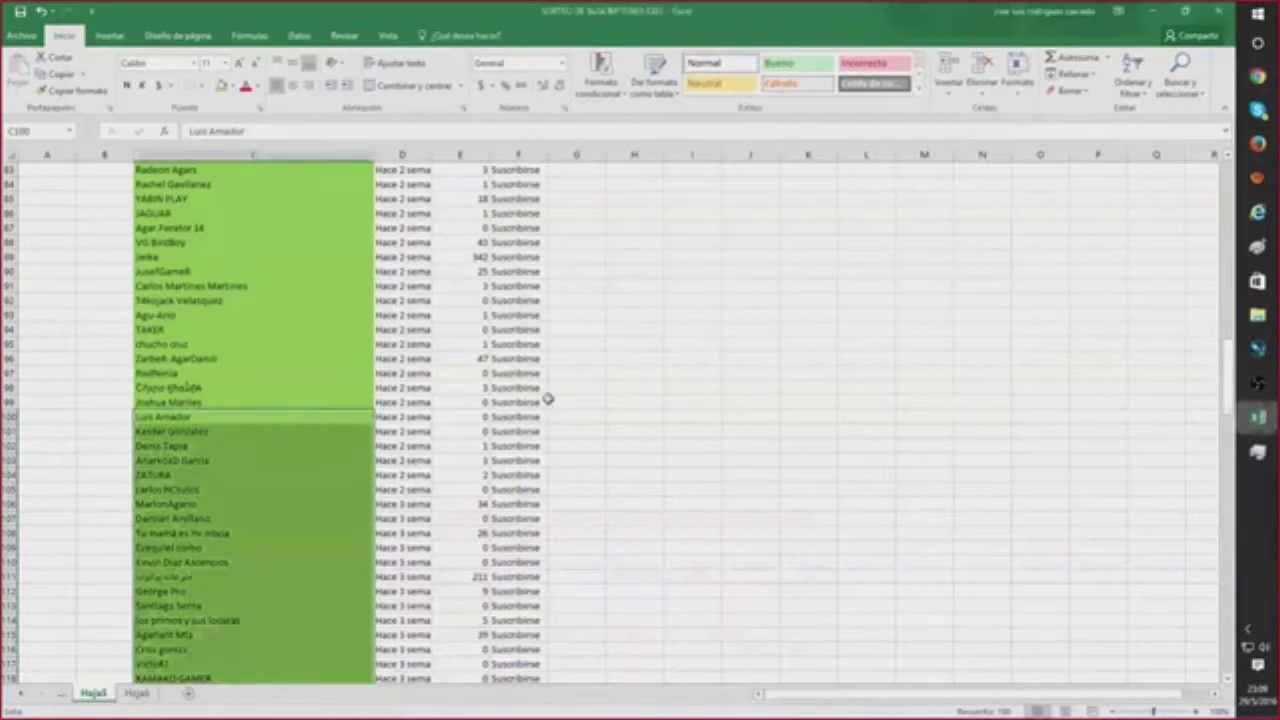
{"action": "right_click", "coordinate": [224, 494]}
{"action": "left_click", "coordinate": [310, 222]}
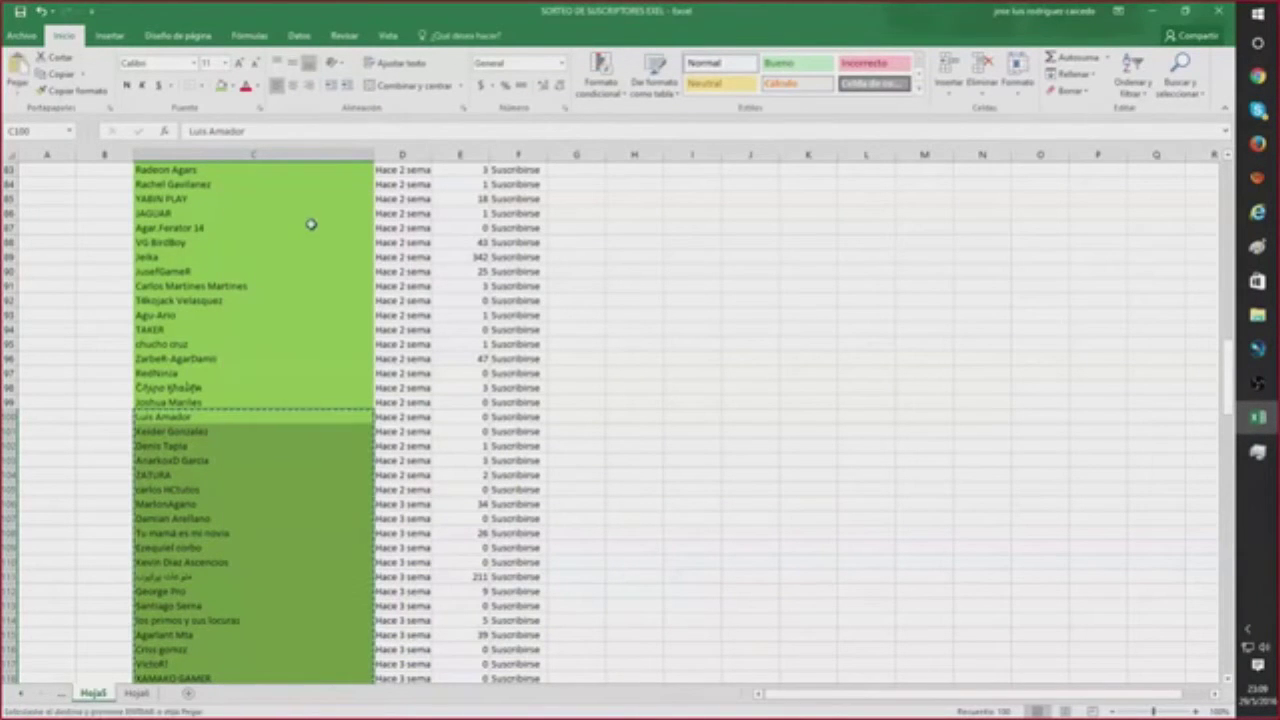
{"action": "left_click", "coordinate": [1257, 76]}
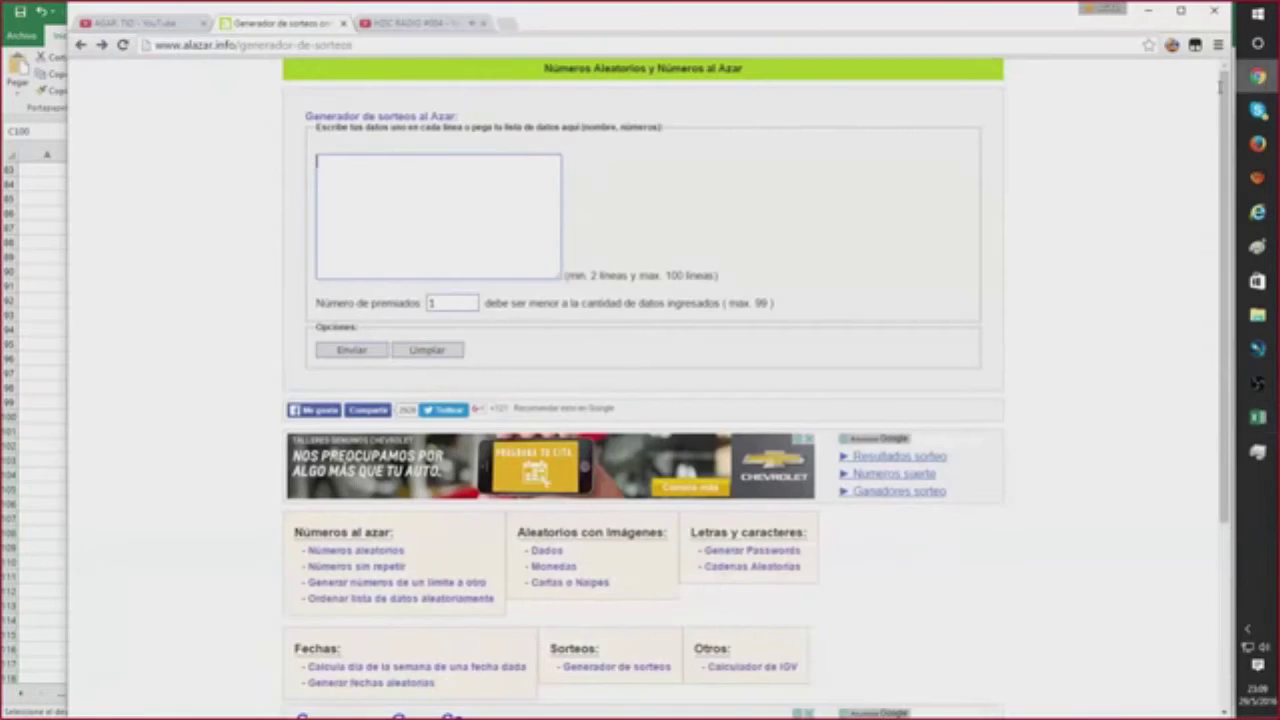
{"action": "right_click", "coordinate": [446, 212]}
{"action": "left_click", "coordinate": [506, 298]}
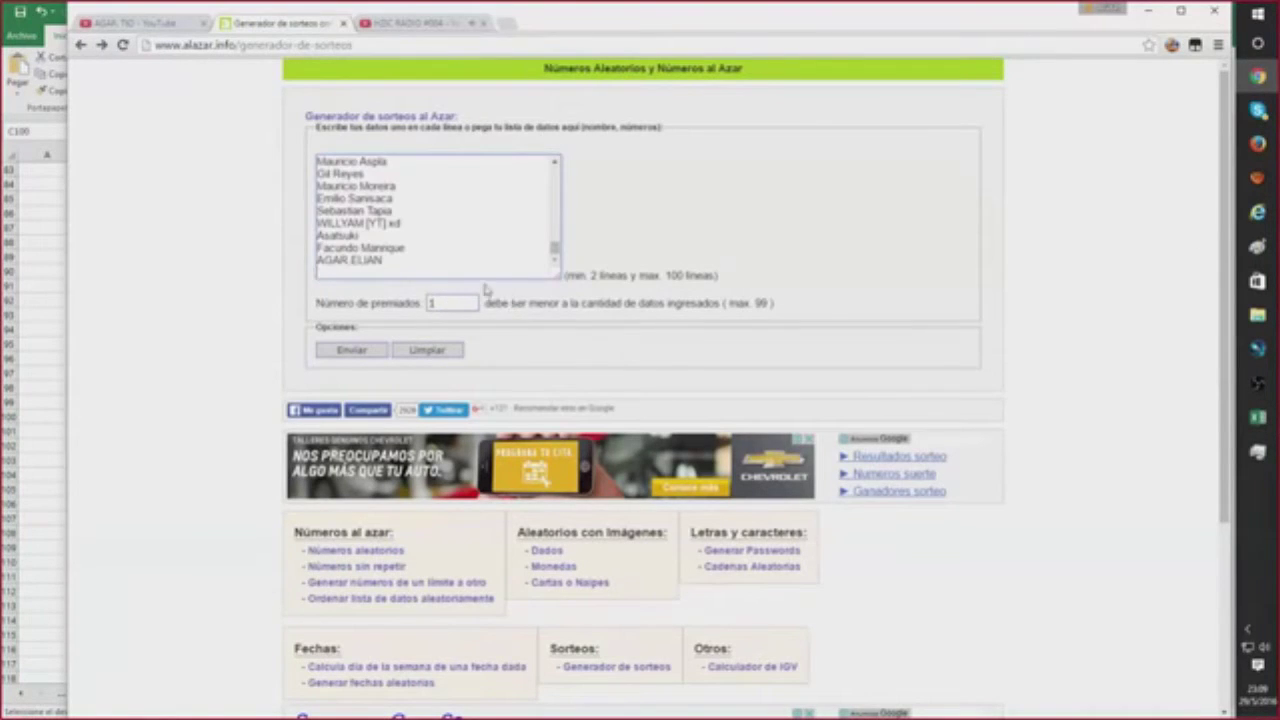
Delete the organizer's own name and its leftover line from the pasted list in the data box
{"action": "scroll", "coordinate": [467, 251], "scroll_direction": "up", "scroll_amount": 5}
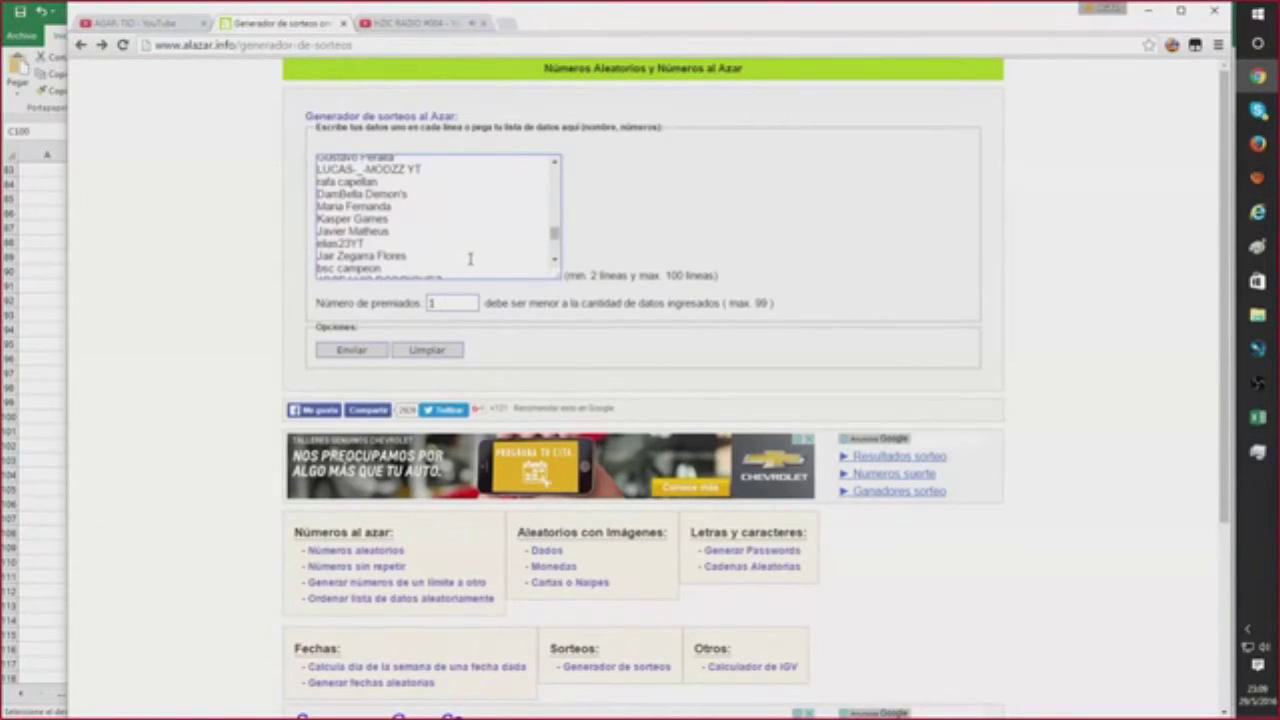
{"action": "scroll", "coordinate": [470, 259], "scroll_direction": "down", "scroll_amount": 2}
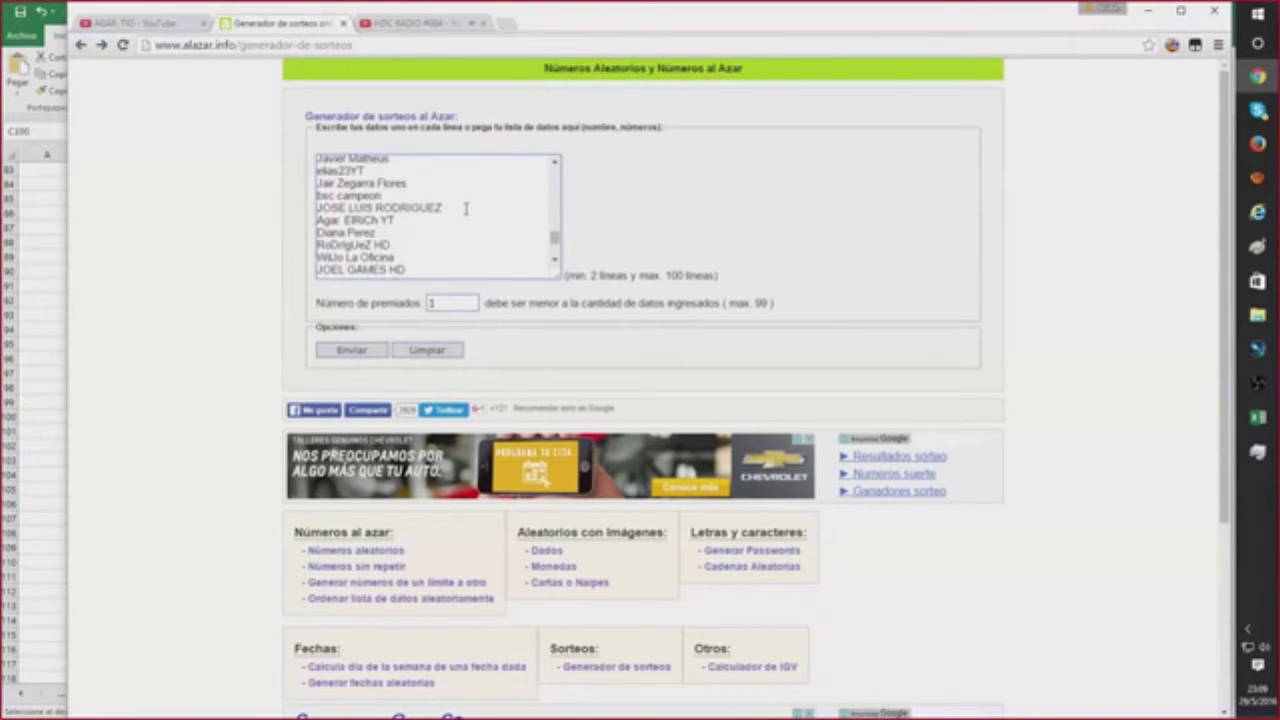
{"action": "left_click_drag", "start_coordinate": [465, 208], "coordinate": [350, 208]}
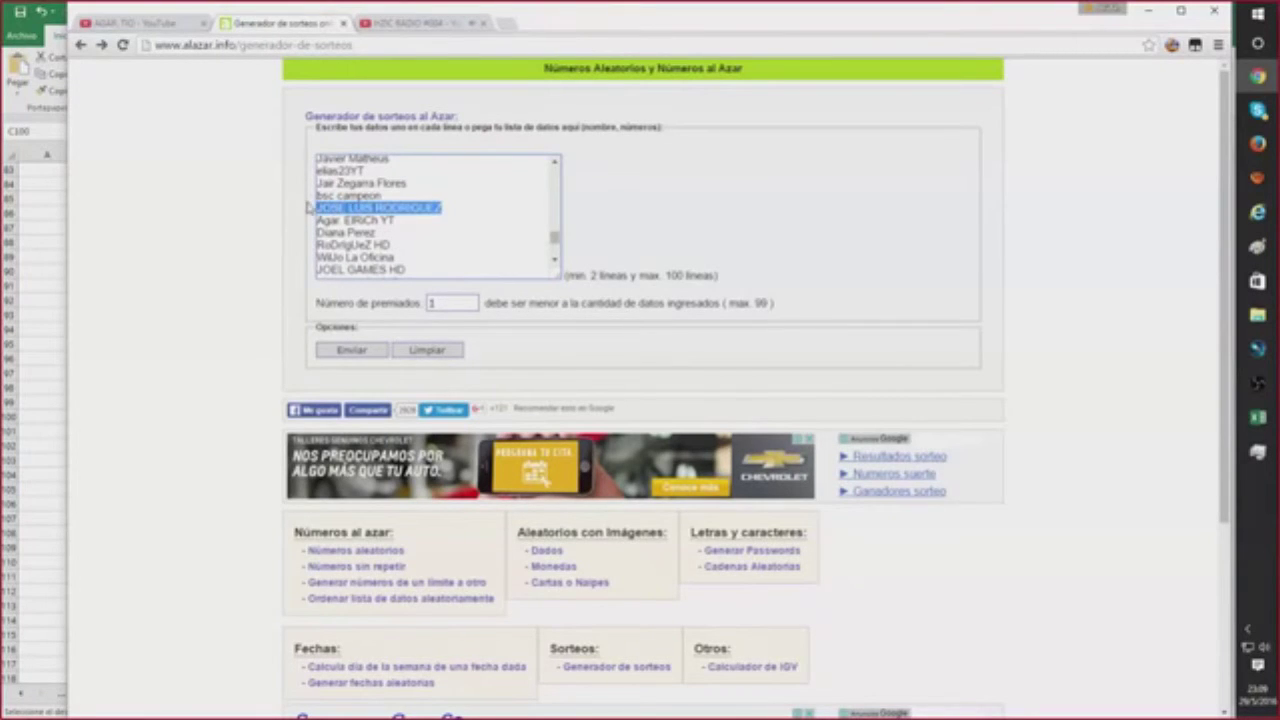
{"action": "key", "text": "BackSpace"}
{"action": "key", "text": "BackSpace"}
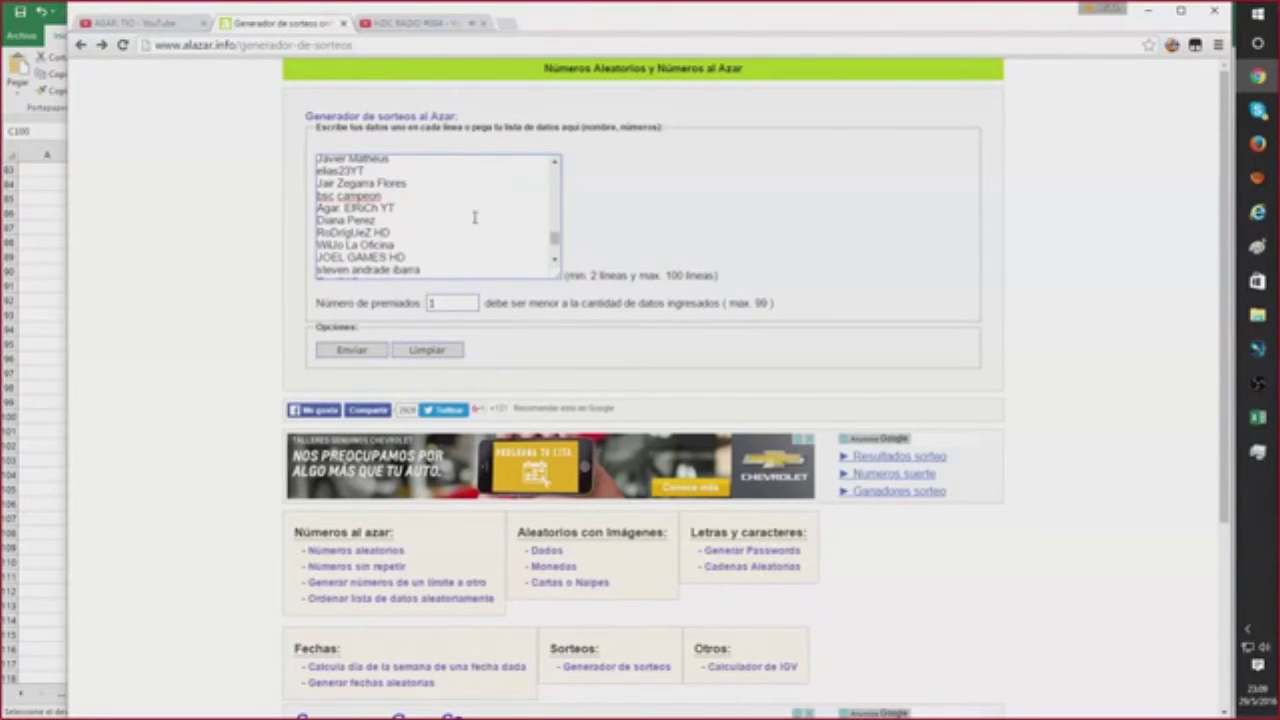
Review the pasted names up to the start of the list and draw 1 winner
{"action": "scroll", "coordinate": [475, 217], "scroll_direction": "up", "scroll_amount": 7}
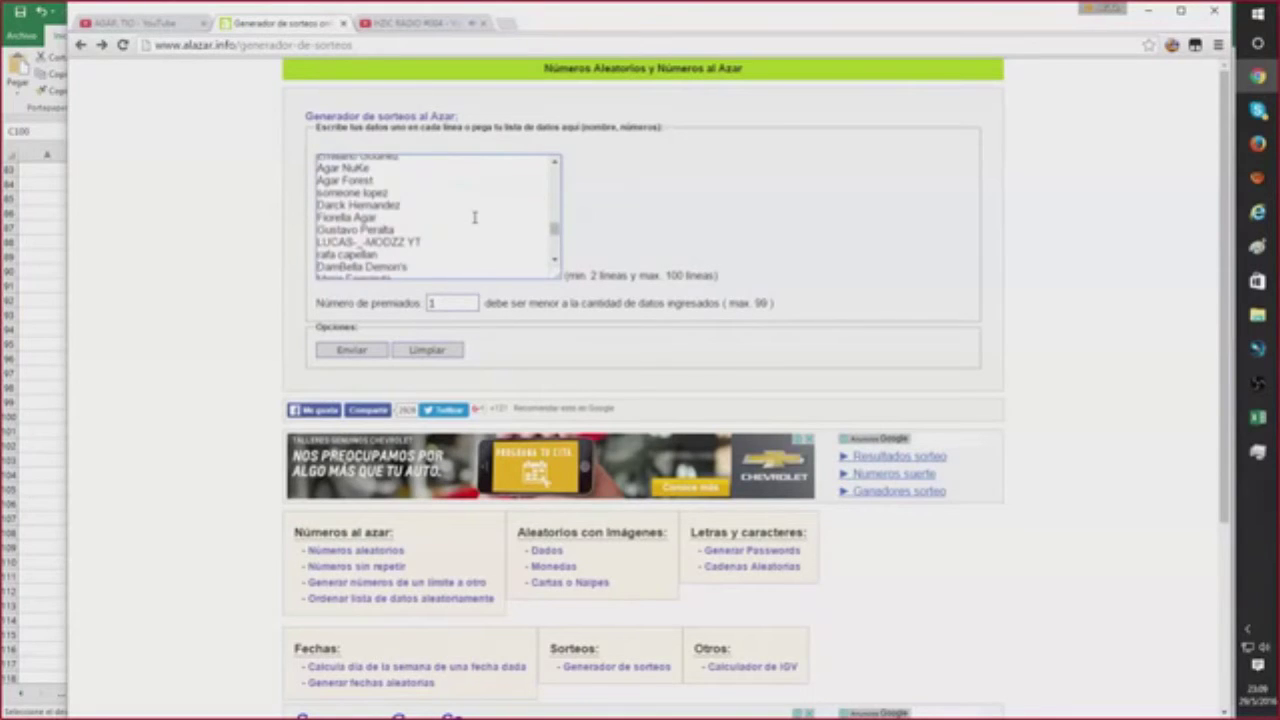
{"action": "scroll", "coordinate": [475, 217], "scroll_direction": "up", "scroll_amount": 8}
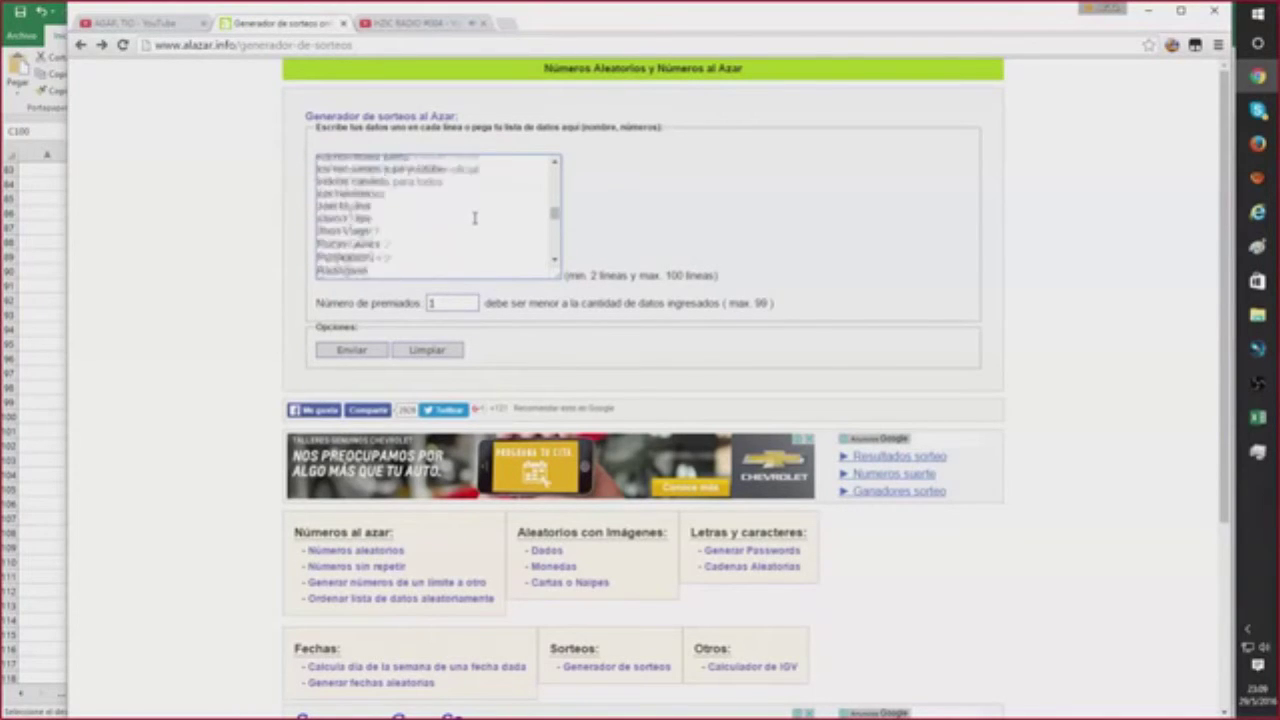
{"action": "scroll", "coordinate": [475, 217], "scroll_direction": "up", "scroll_amount": 8}
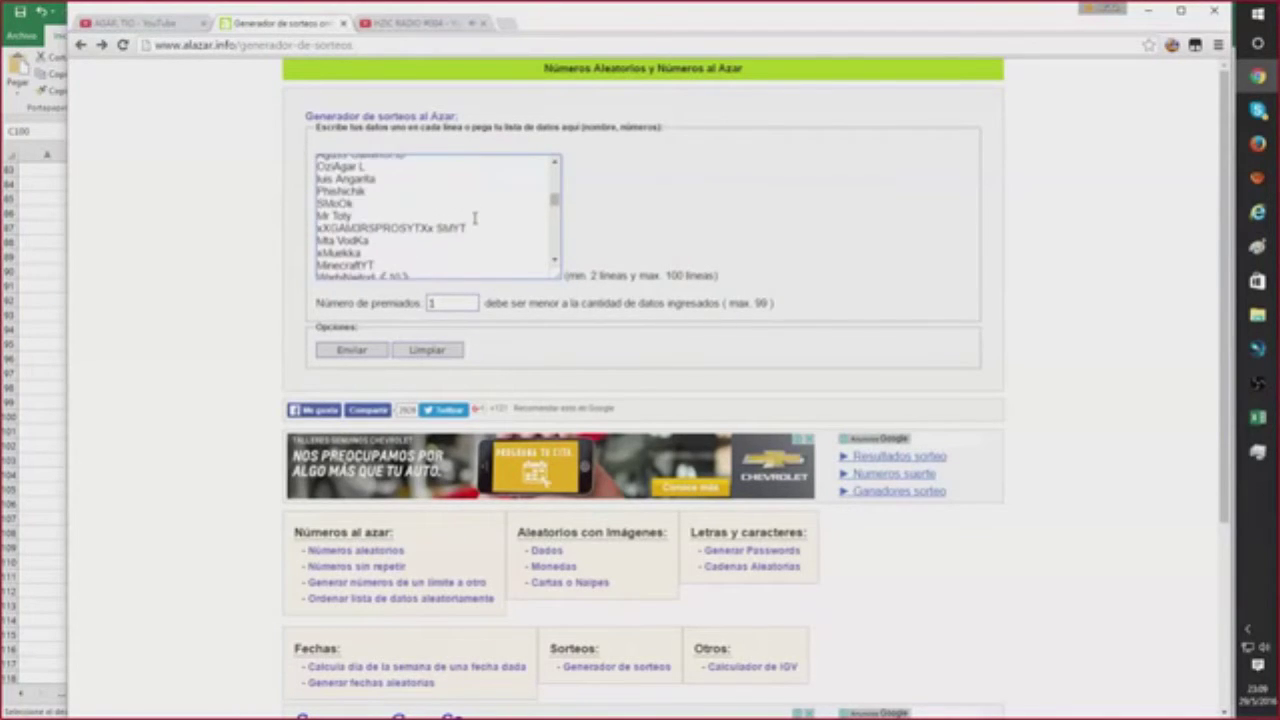
{"action": "scroll", "coordinate": [475, 219], "scroll_direction": "up", "scroll_amount": 1}
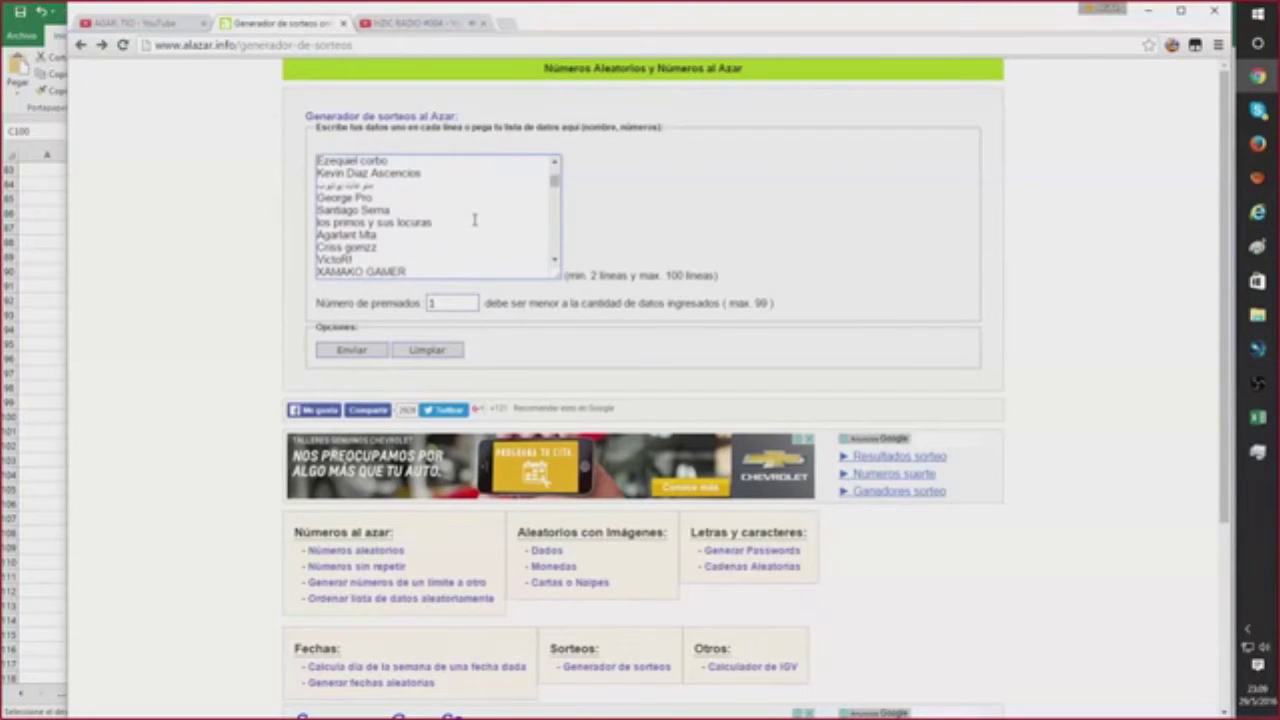
{"action": "scroll", "coordinate": [475, 219], "scroll_direction": "up", "scroll_amount": 3}
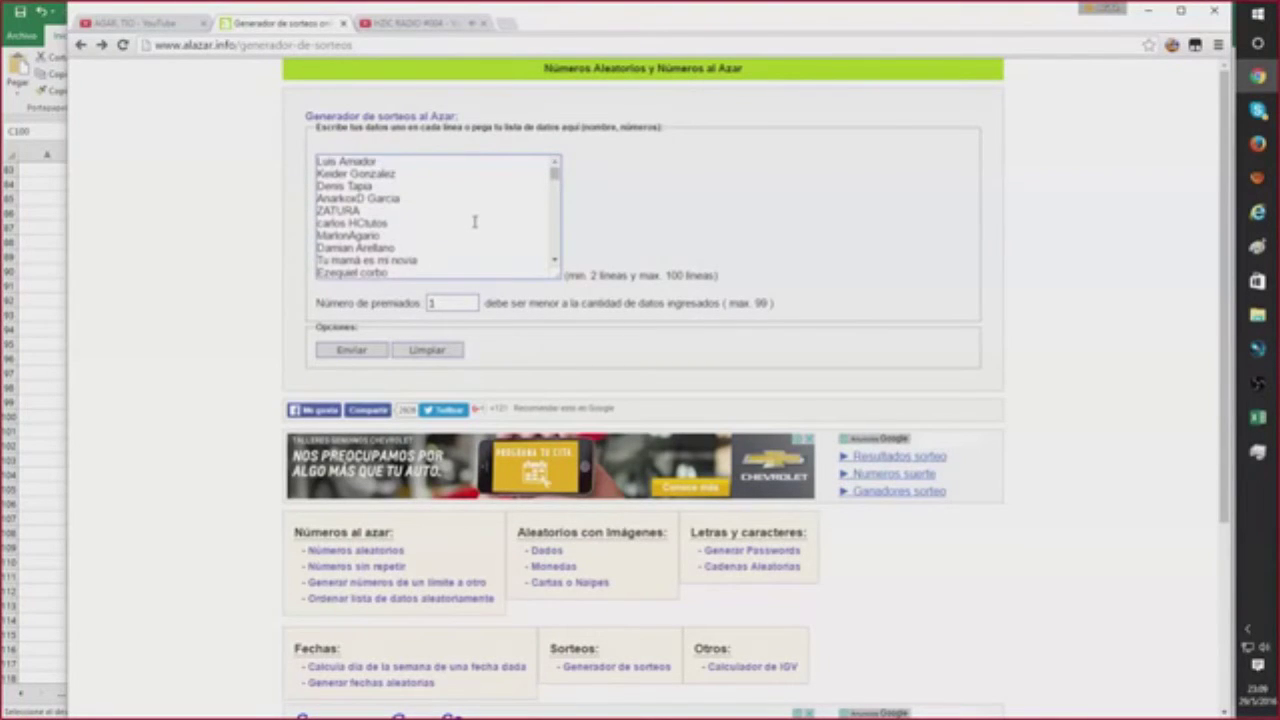
{"action": "left_click", "coordinate": [348, 352]}
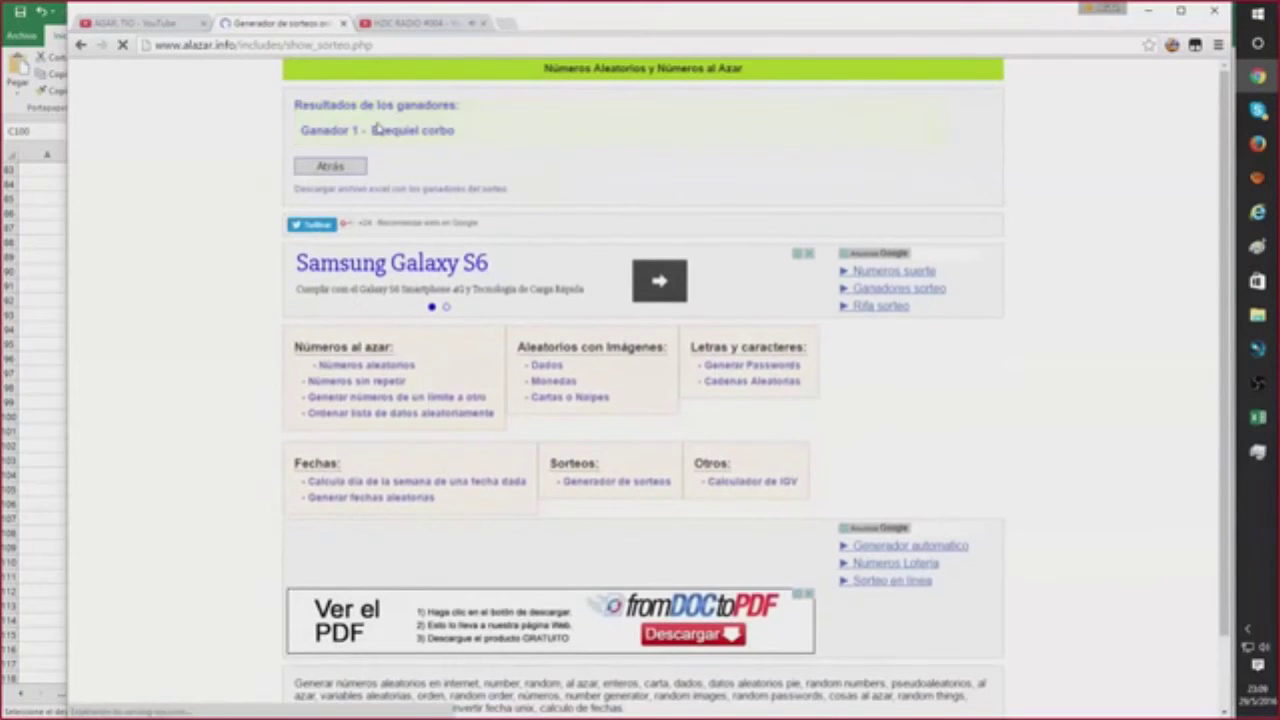
Copy the drawn winner's name and paste it as plain text into Excel cell I11, beside SEGUNDO
{"action": "left_click_drag", "start_coordinate": [400, 133], "coordinate": [456, 131]}
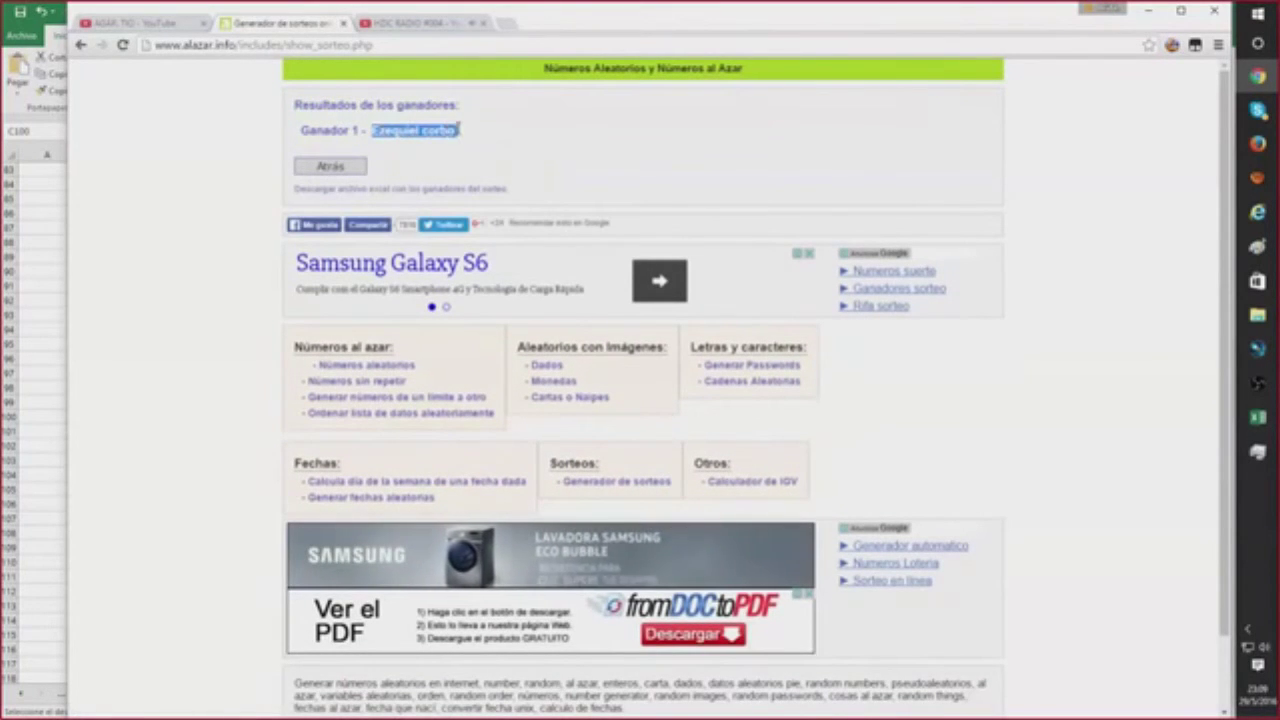
{"action": "right_click", "coordinate": [436, 131]}
{"action": "left_click", "coordinate": [459, 140]}
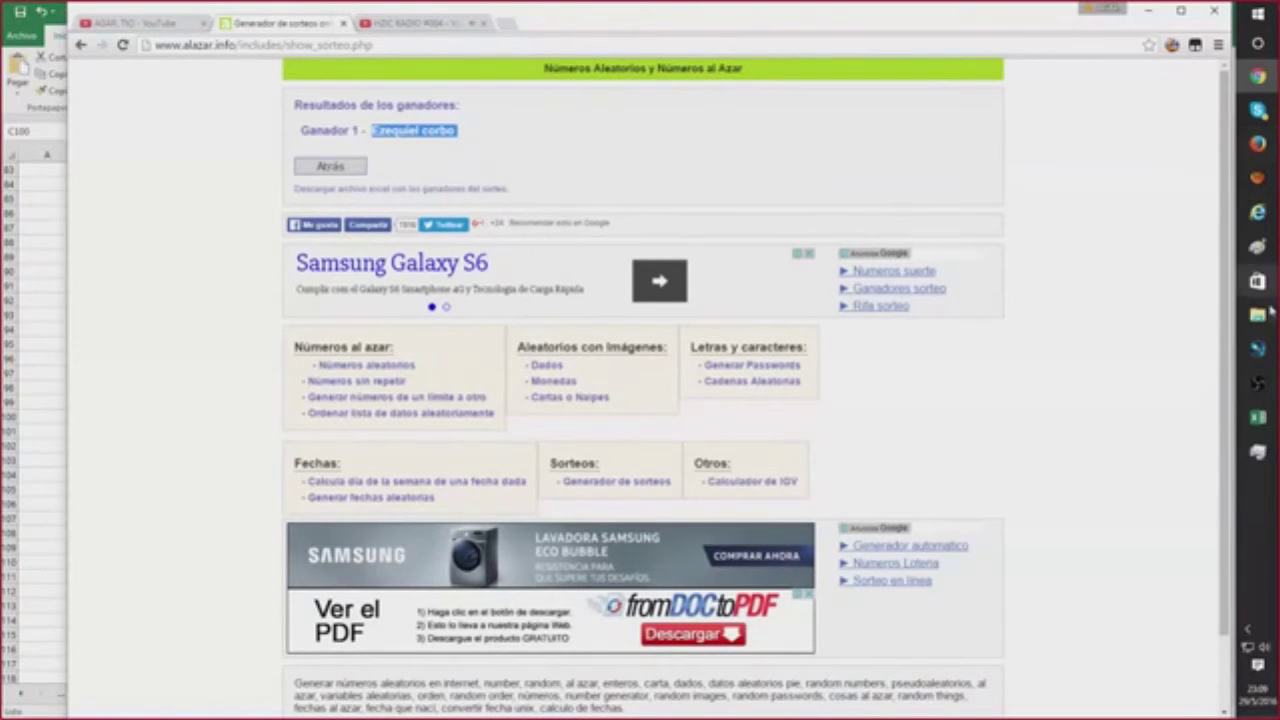
{"action": "left_click", "coordinate": [1258, 417]}
{"action": "scroll", "coordinate": [750, 356], "scroll_direction": "up", "scroll_amount": 18}
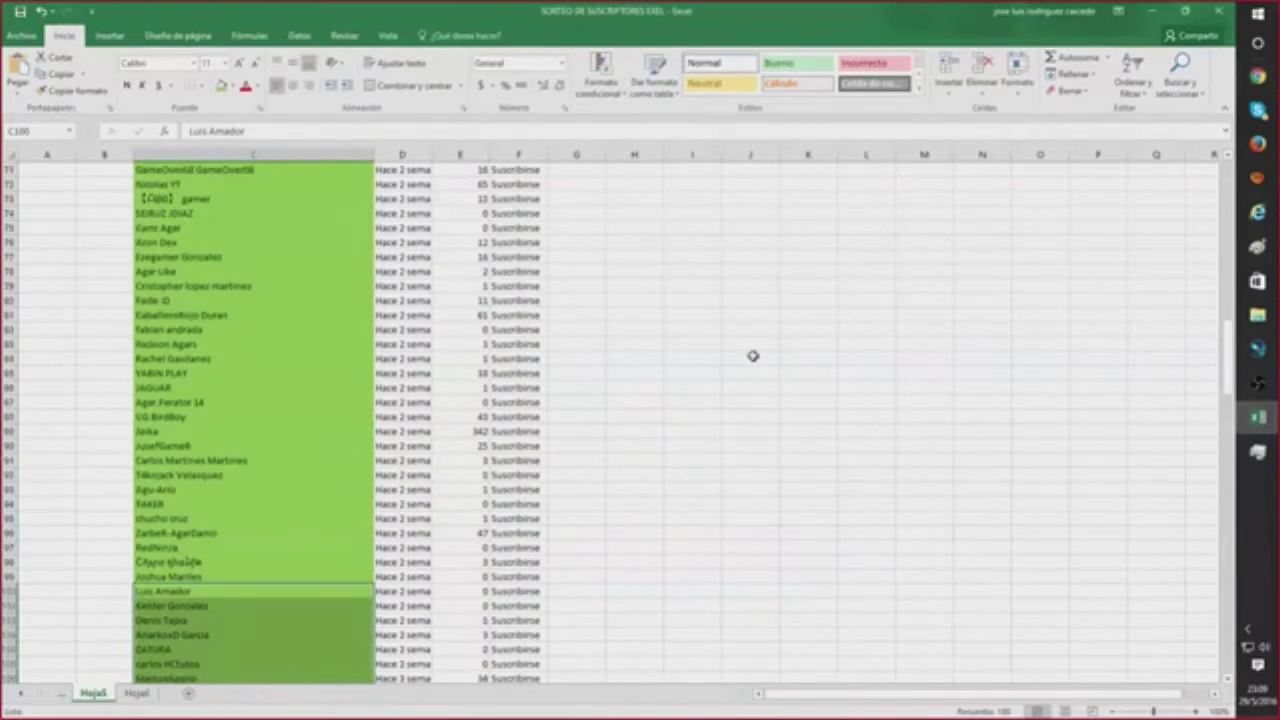
{"action": "scroll", "coordinate": [740, 352], "scroll_direction": "up", "scroll_amount": 9}
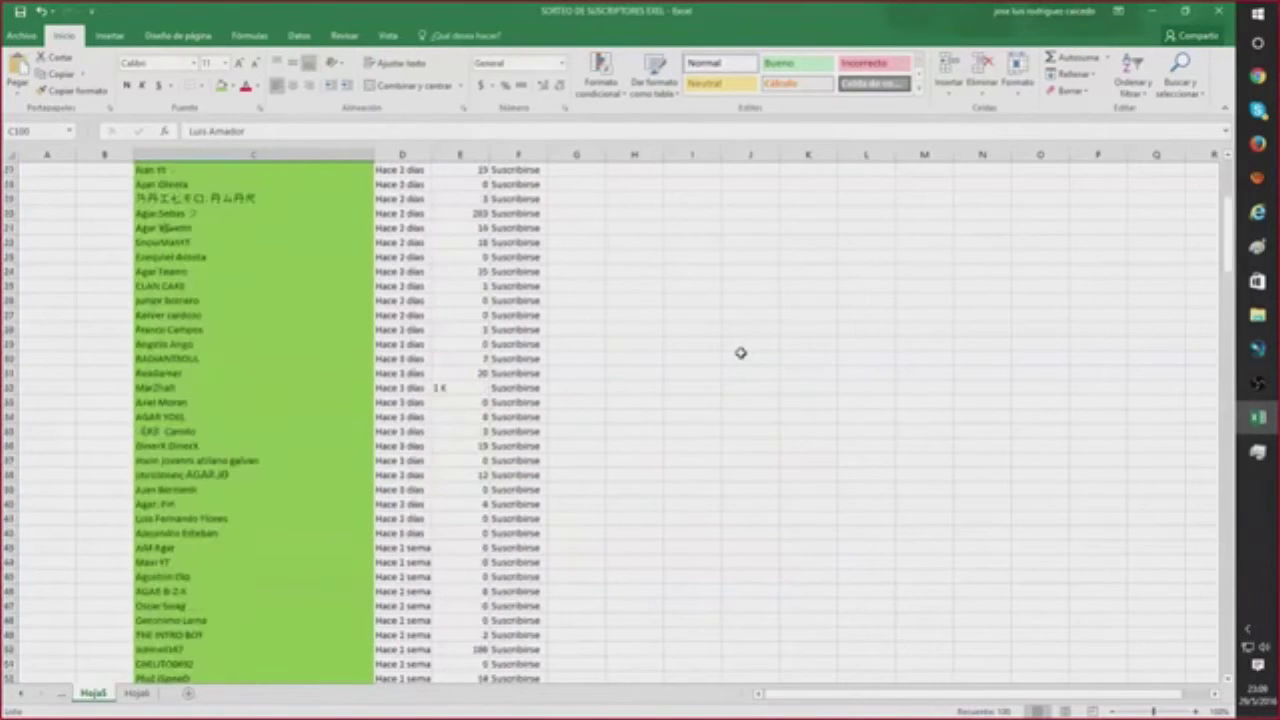
{"action": "left_click", "coordinate": [697, 301]}
{"action": "right_click", "coordinate": [697, 301]}
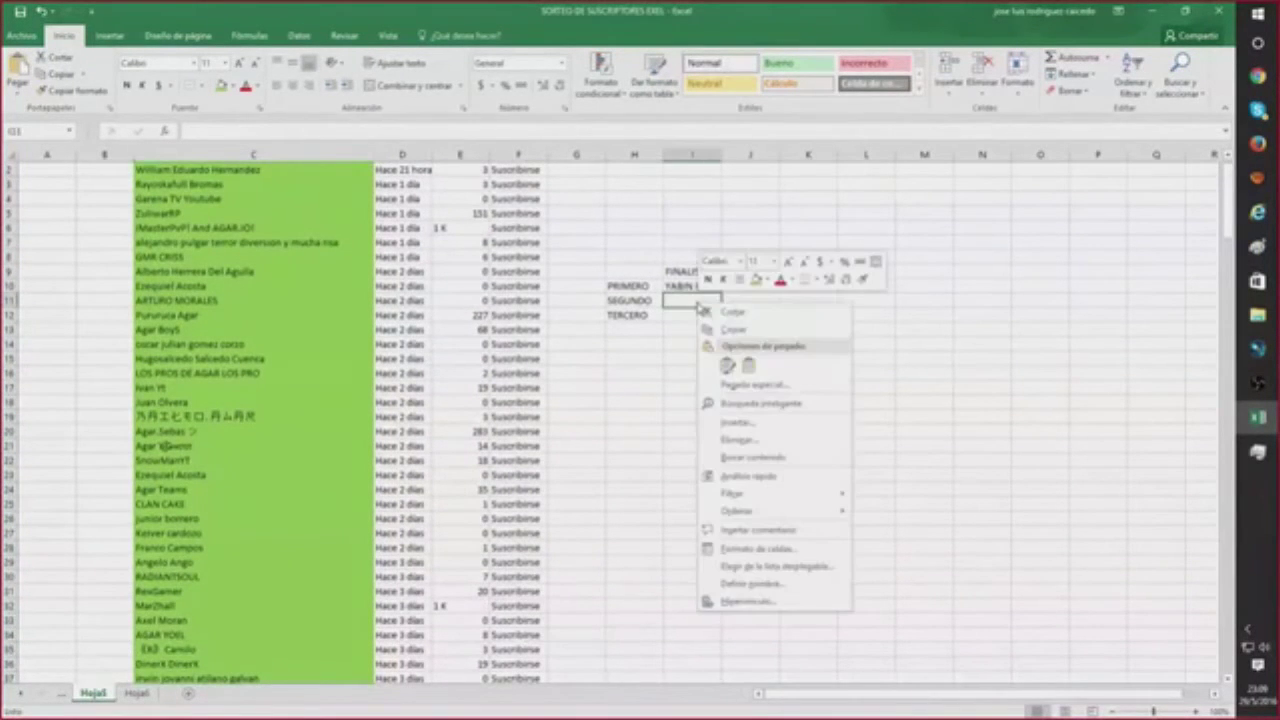
{"action": "left_click", "coordinate": [757, 370]}
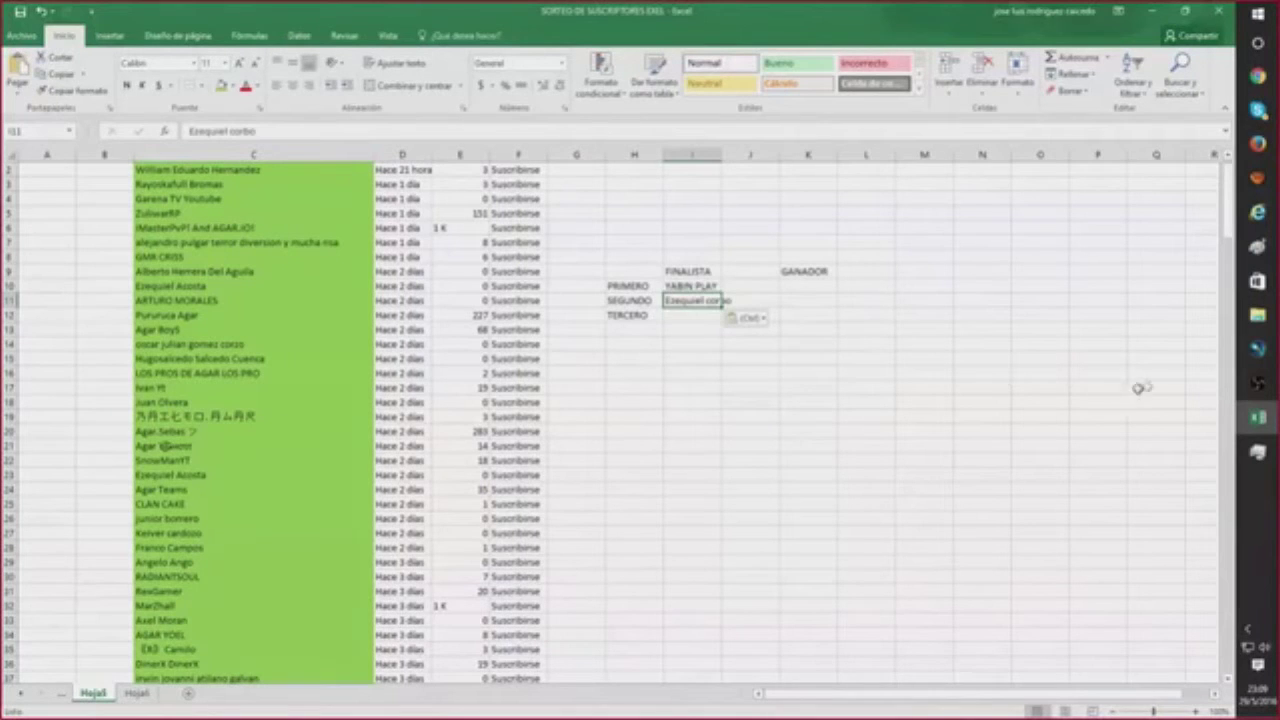
Check the live stream's chat on YouTube in Firefox and return to the Excel workbook
{"action": "left_click", "coordinate": [1258, 143]}
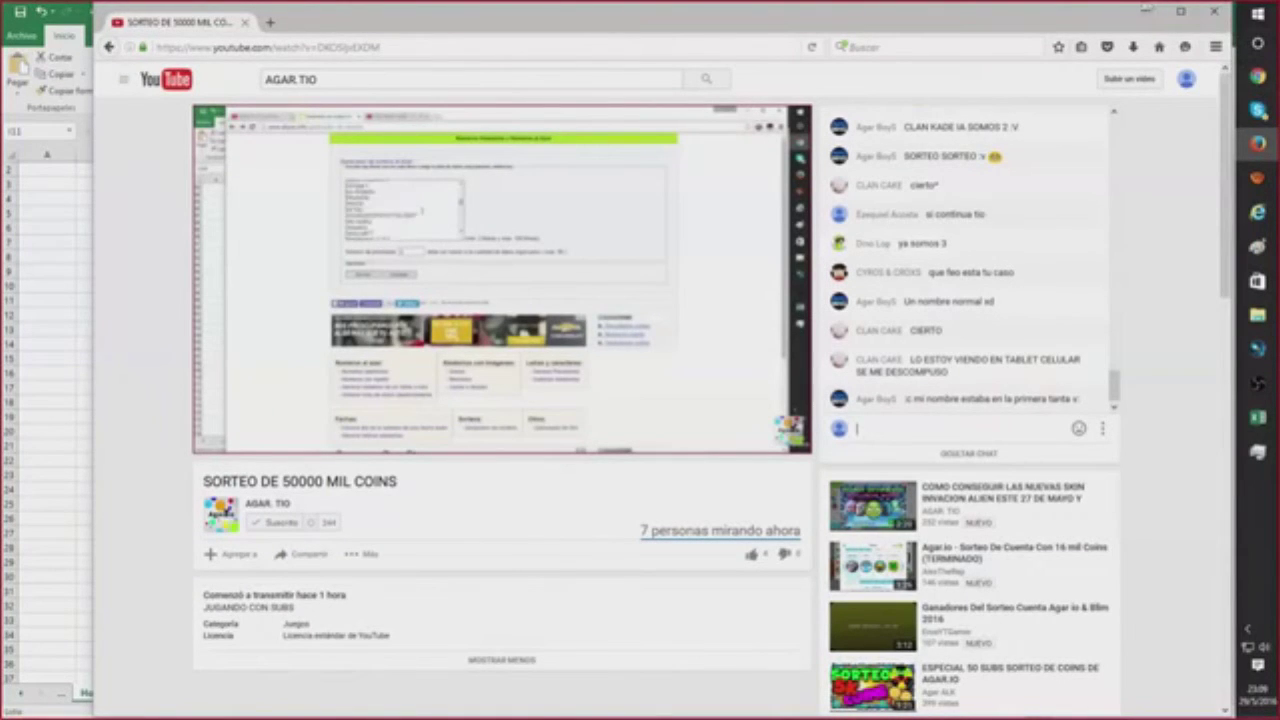
{"action": "left_click", "coordinate": [1259, 419]}
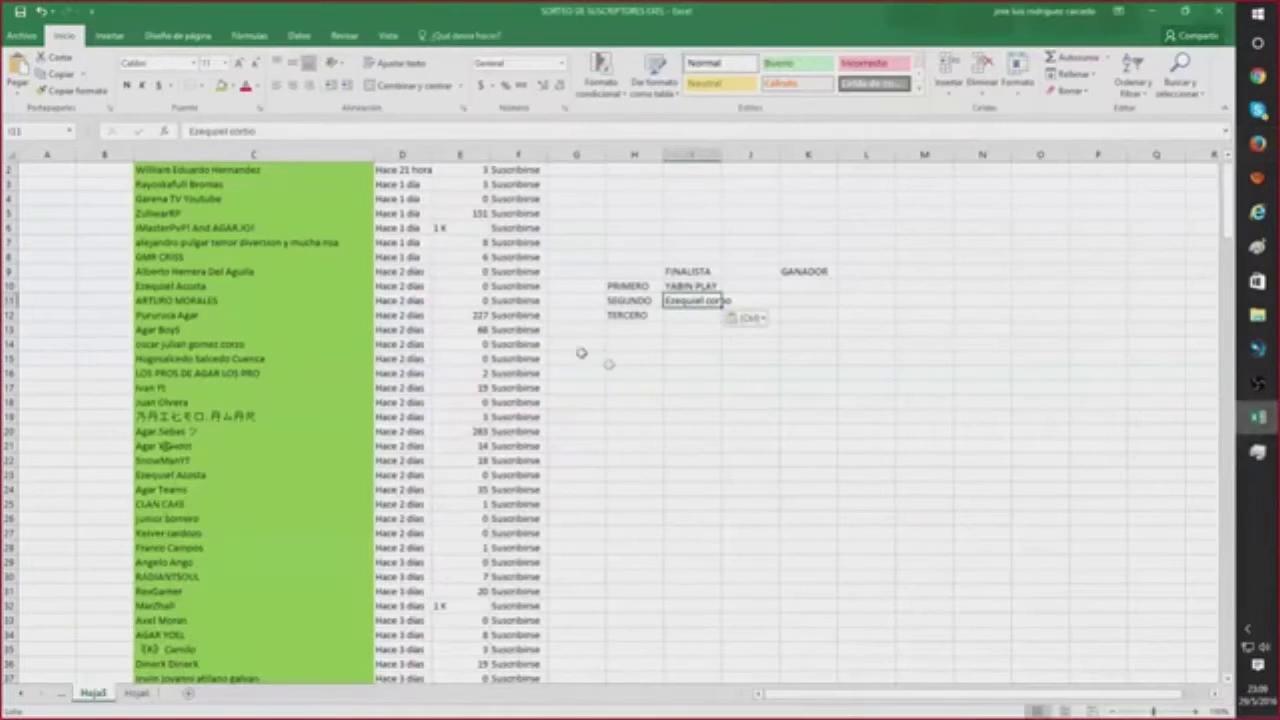
Select the remaining unfilled names at the end of column C, cells C200:C235
{"action": "scroll", "coordinate": [285, 344], "scroll_direction": "down", "scroll_amount": 19}
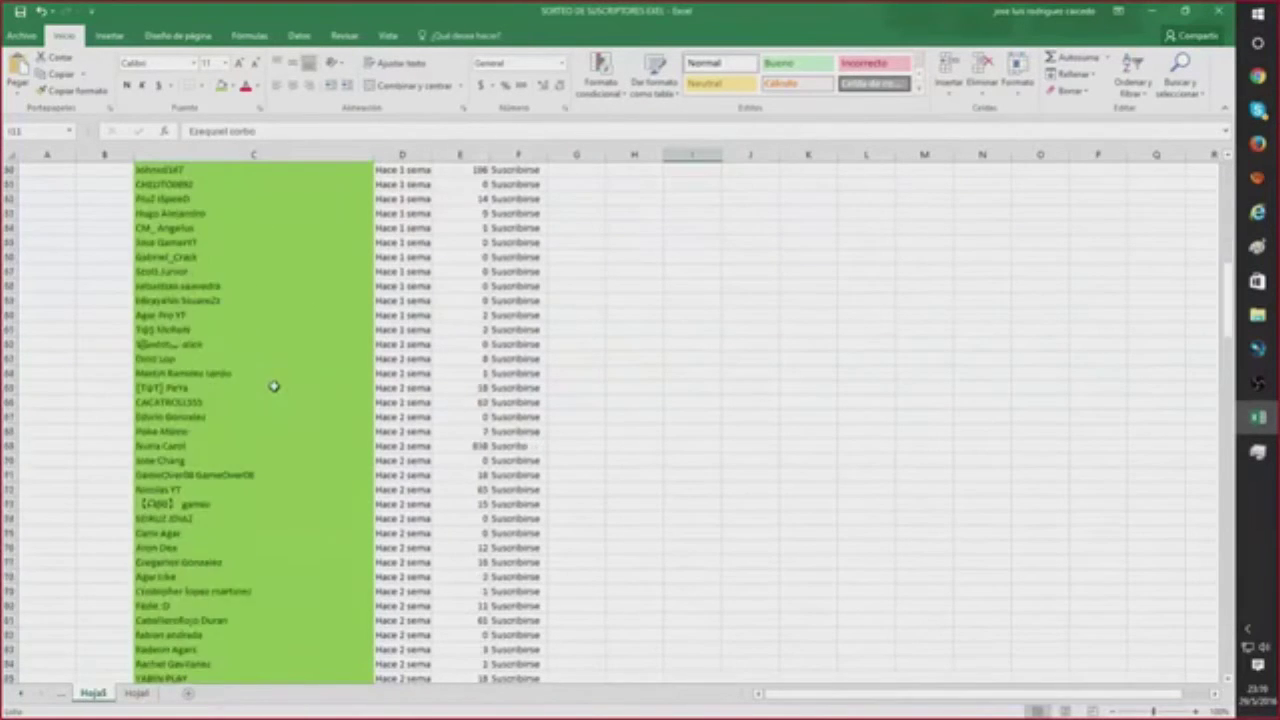
{"action": "scroll", "coordinate": [260, 416], "scroll_direction": "down", "scroll_amount": 20}
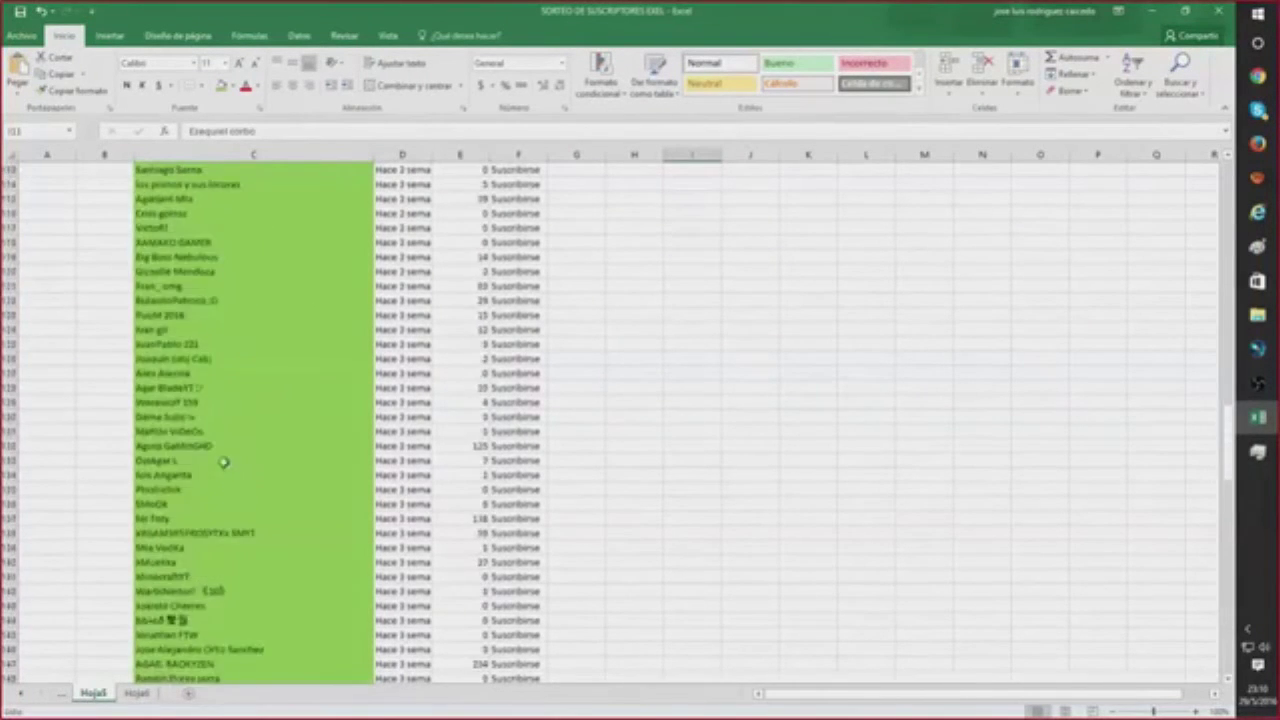
{"action": "scroll", "coordinate": [228, 473], "scroll_direction": "down", "scroll_amount": 20}
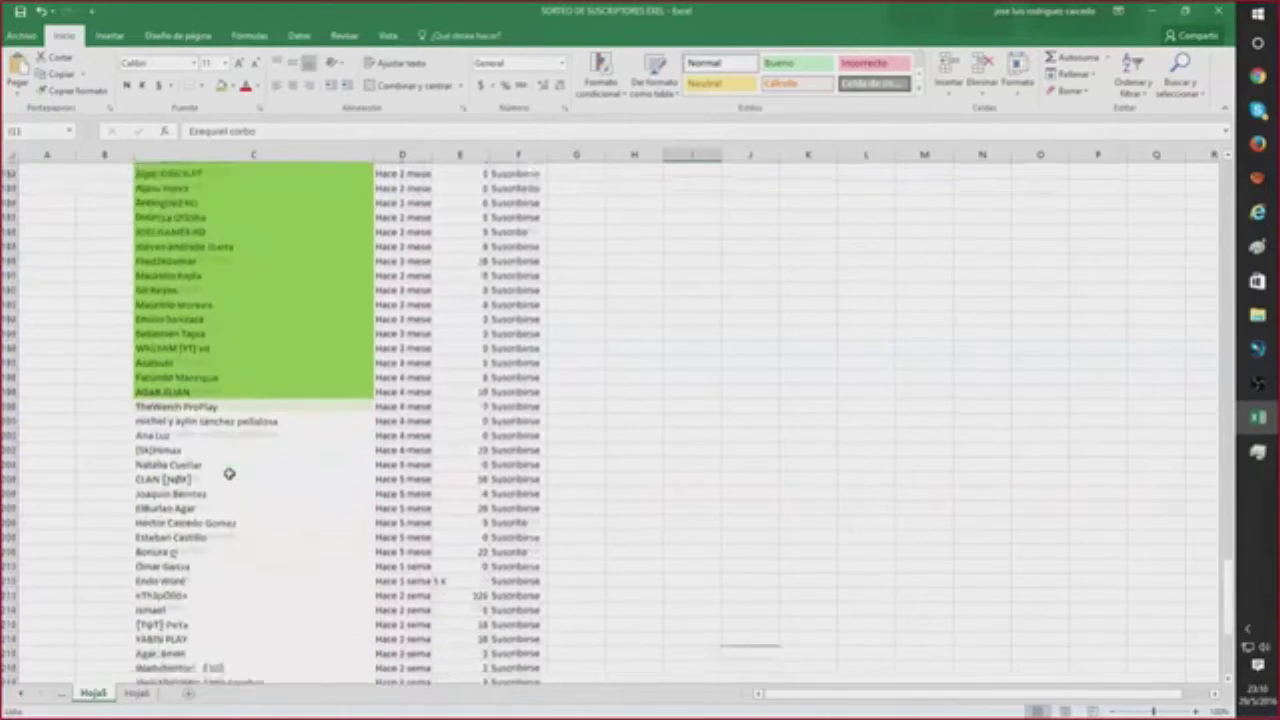
{"action": "left_click_drag", "start_coordinate": [175, 300], "coordinate": [236, 635]}
{"action": "right_click", "coordinate": [242, 600]}
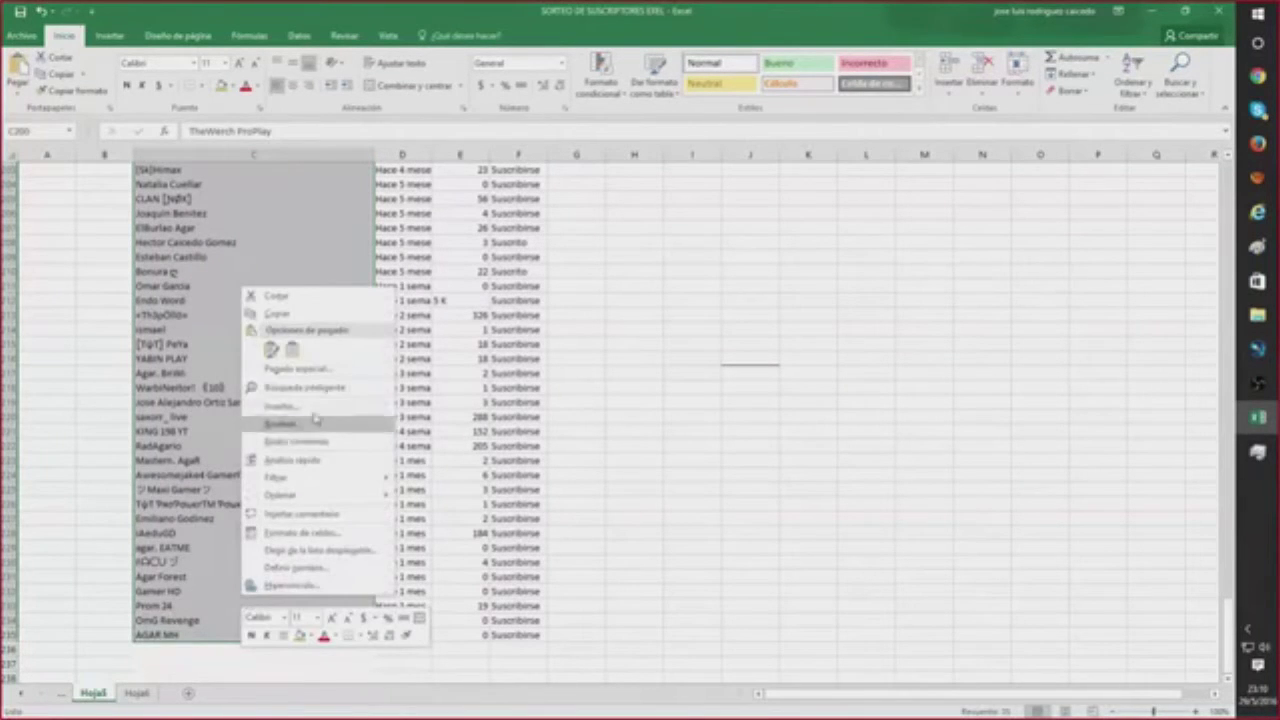
{"action": "left_click", "coordinate": [292, 349]}
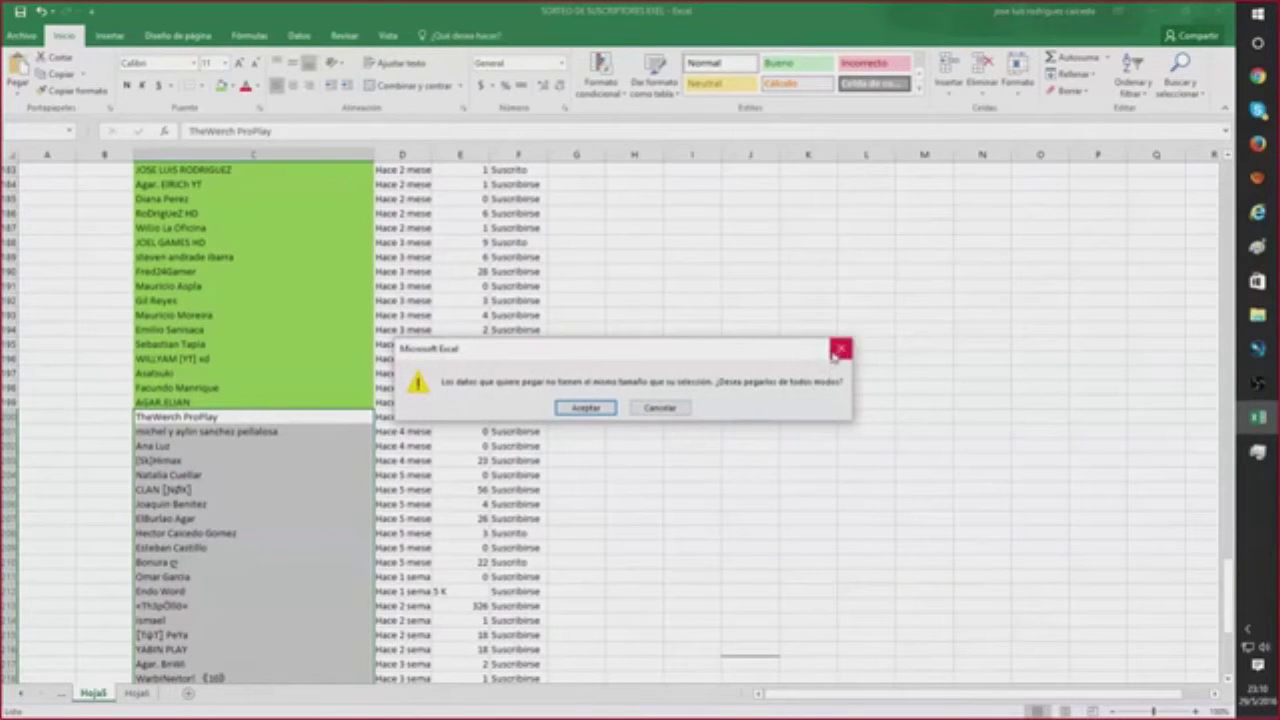
{"action": "left_click", "coordinate": [839, 351]}
Copy the selected names in C200:C235 and fill their cells with the same green as the names above
{"action": "right_click", "coordinate": [168, 462]}
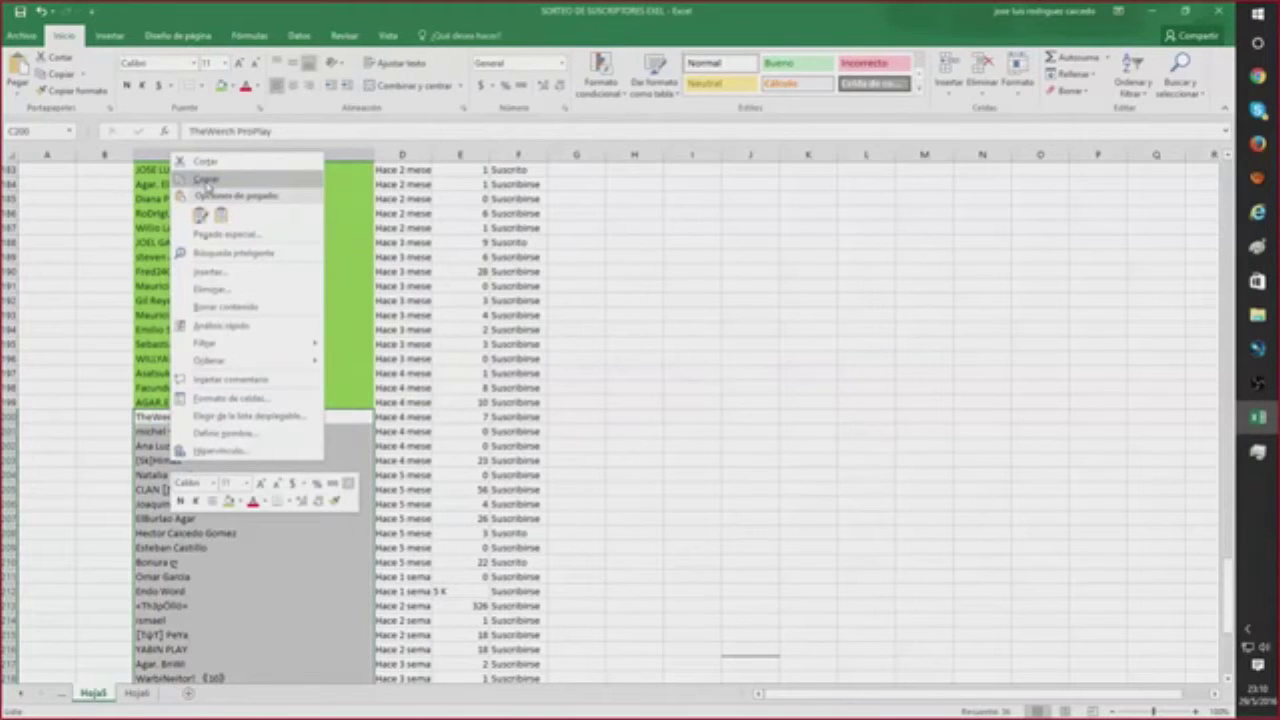
{"action": "left_click", "coordinate": [205, 180]}
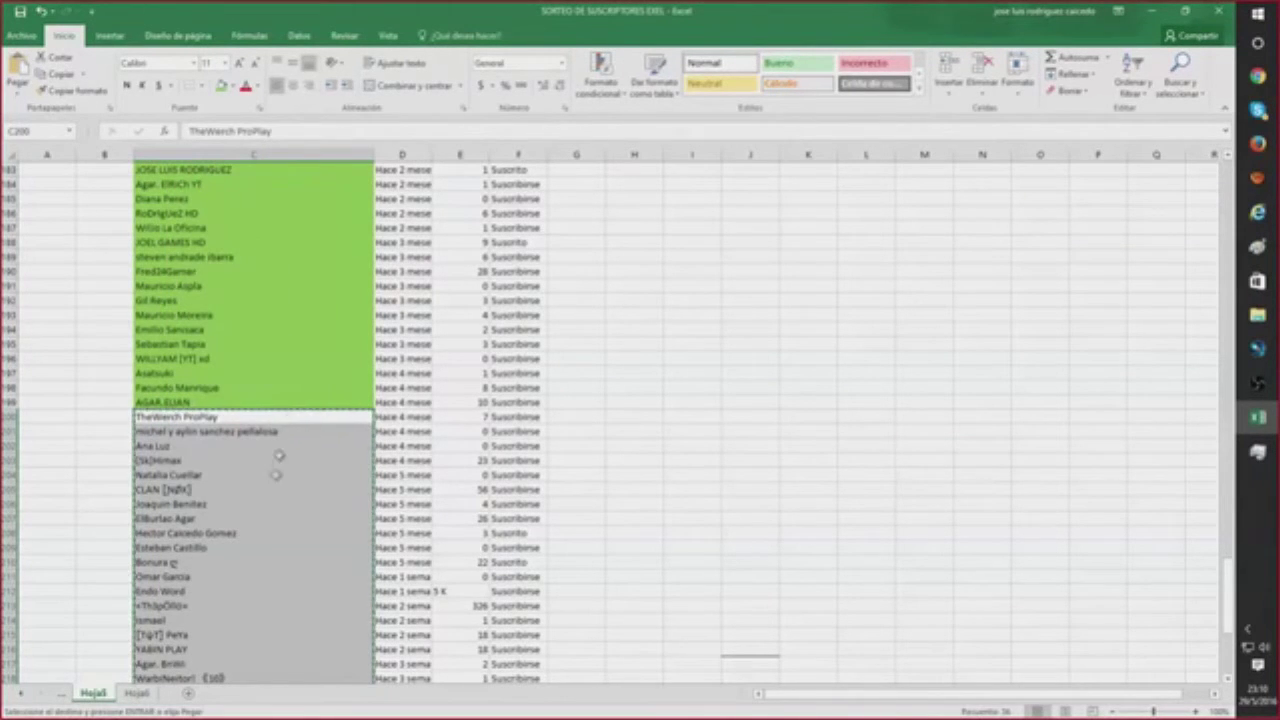
{"action": "scroll", "coordinate": [275, 470], "scroll_direction": "down", "scroll_amount": 7}
{"action": "scroll", "coordinate": [265, 490], "scroll_direction": "up", "scroll_amount": 4}
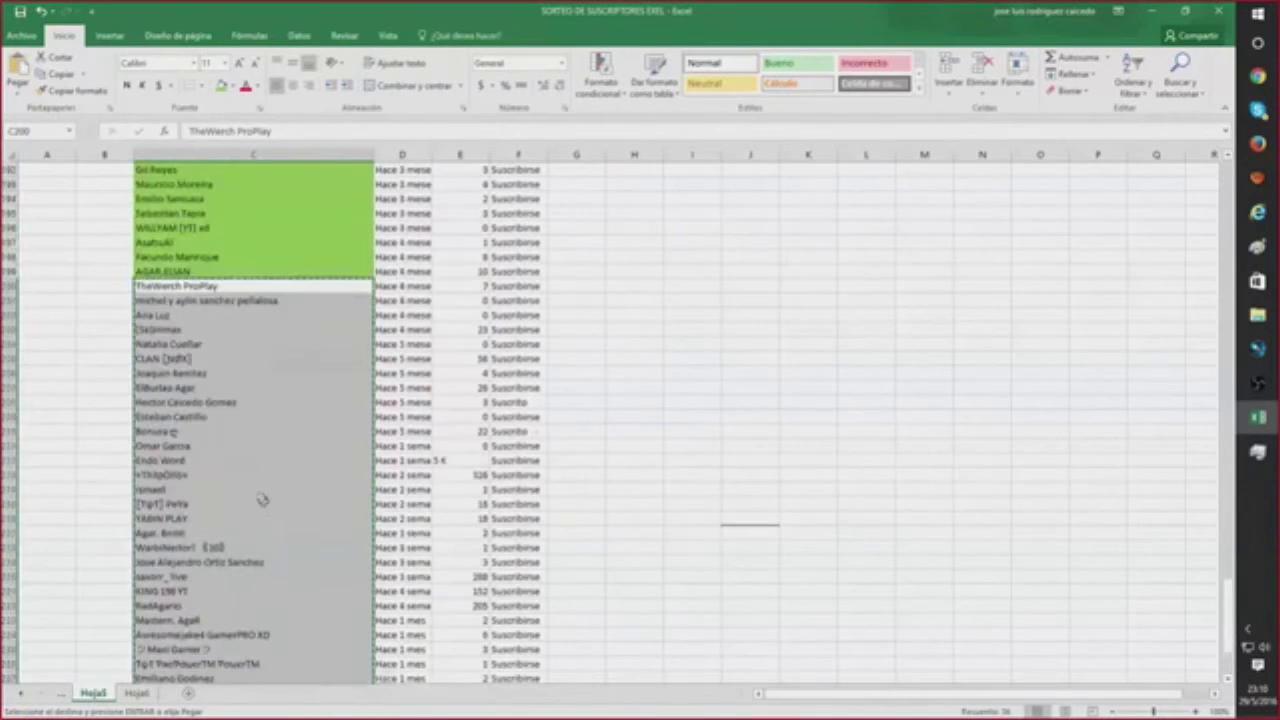
{"action": "scroll", "coordinate": [261, 500], "scroll_direction": "up", "scroll_amount": 3}
{"action": "left_click", "coordinate": [221, 86]}
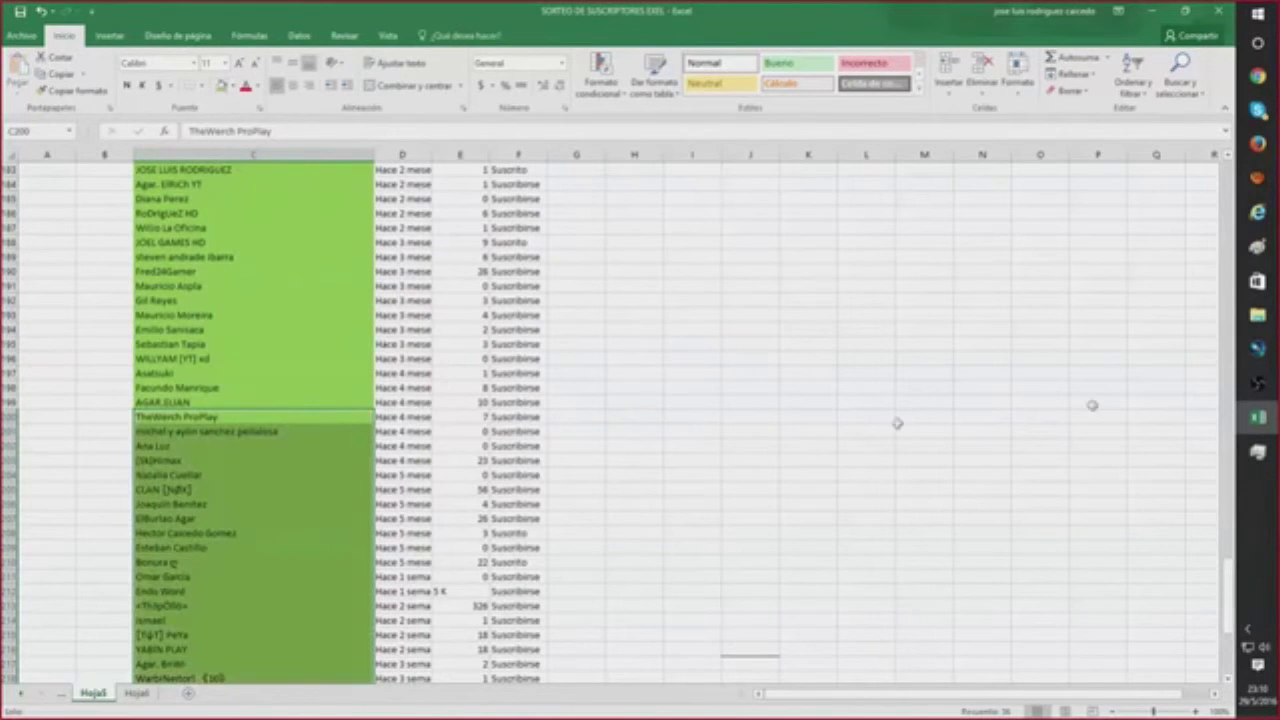
Switch to the raffle generator in Chrome, return from the results to its form and clear the previous names
{"action": "left_click", "coordinate": [1258, 77]}
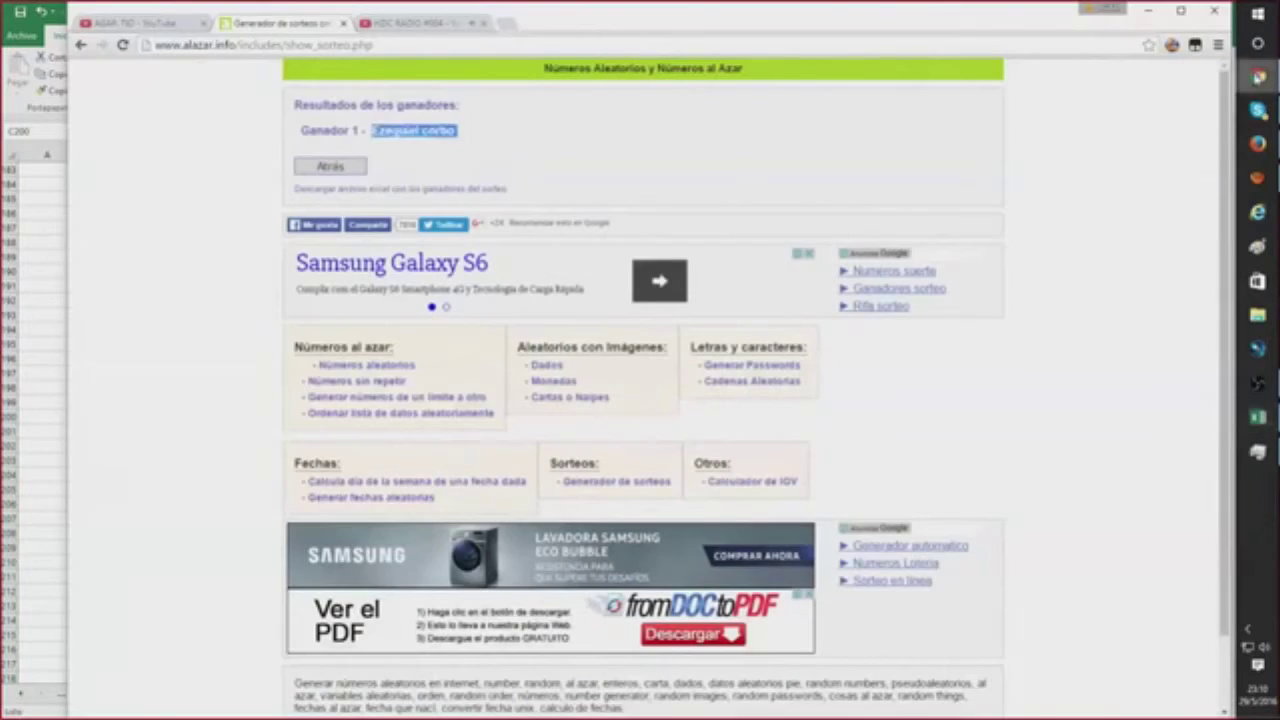
{"action": "left_click", "coordinate": [329, 166]}
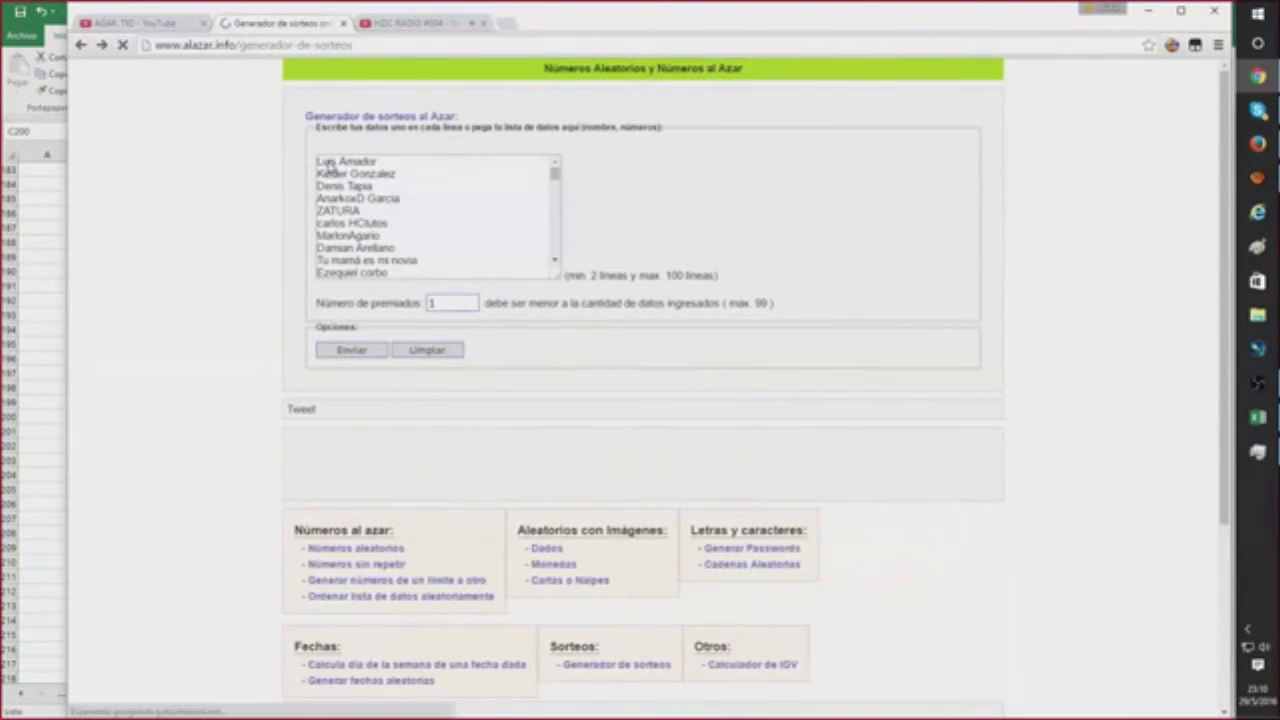
{"action": "left_click", "coordinate": [425, 350]}
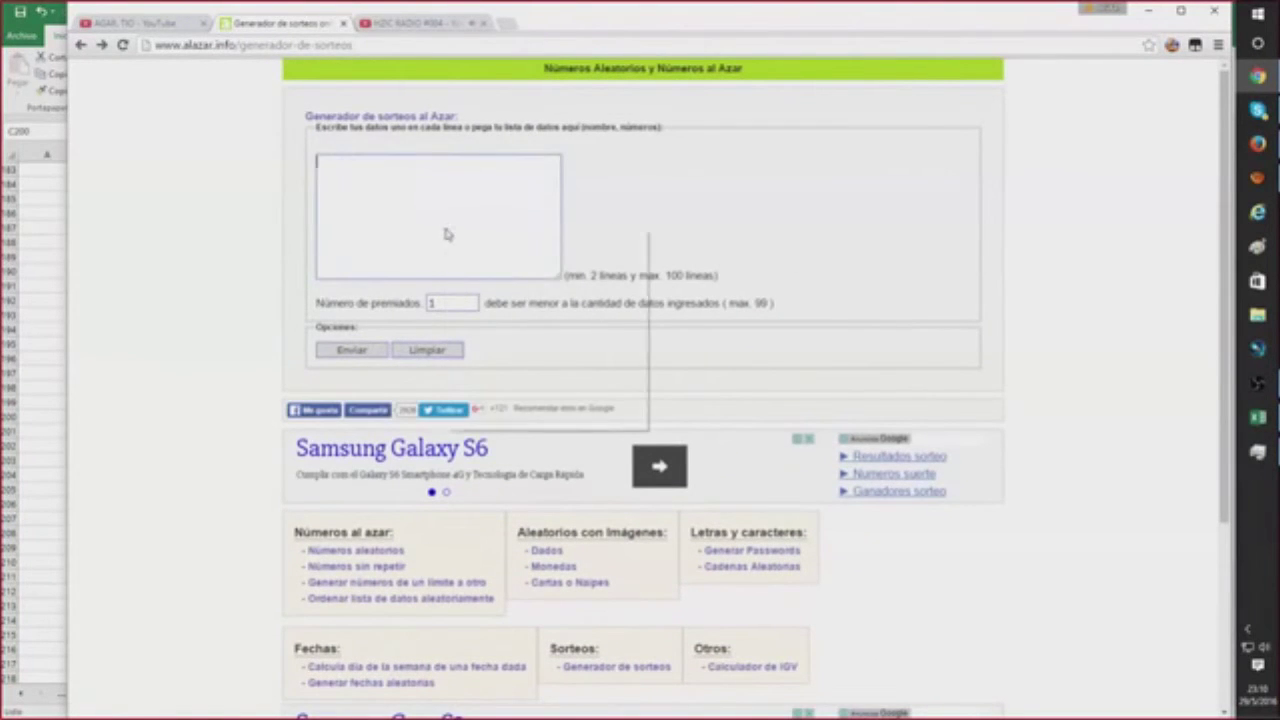
{"action": "right_click", "coordinate": [446, 230]}
Copy the names in C200:C235 again from Excel and paste them into the generator's empty data box in Chrome
{"action": "left_click", "coordinate": [1257, 419]}
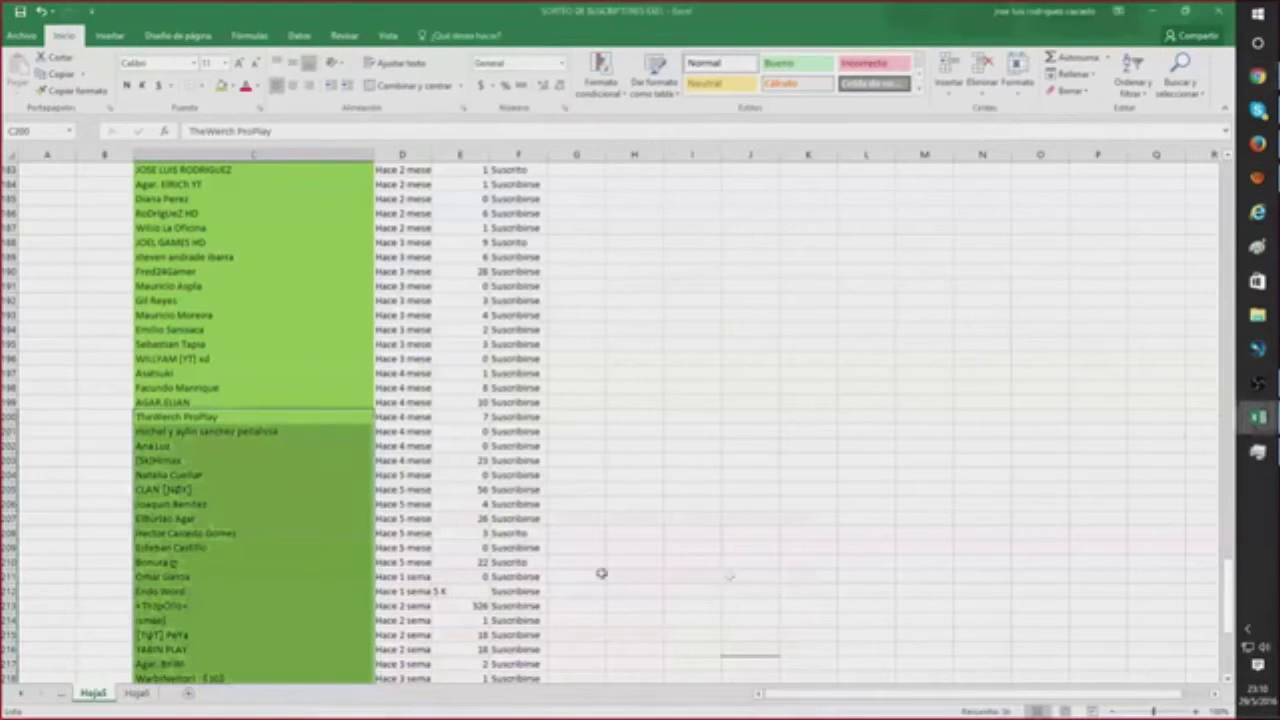
{"action": "right_click", "coordinate": [183, 518]}
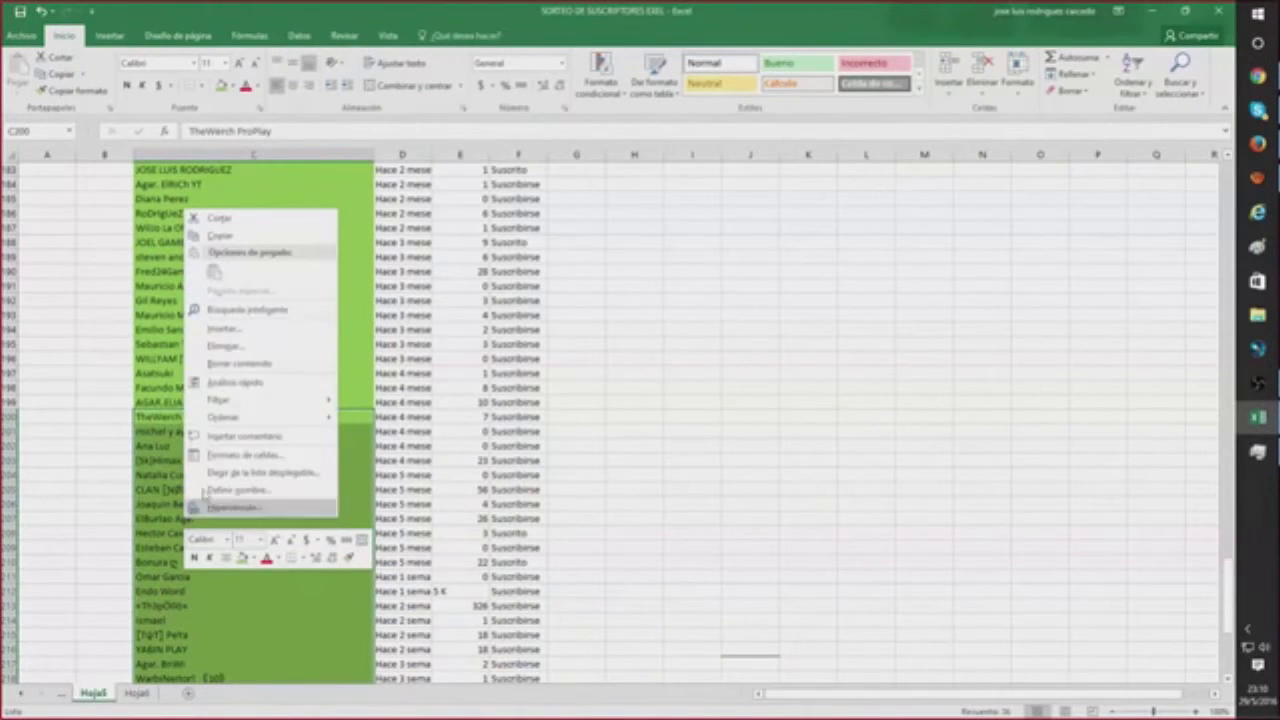
{"action": "left_click", "coordinate": [250, 233]}
{"action": "mouse_move", "coordinate": [1258, 76]}
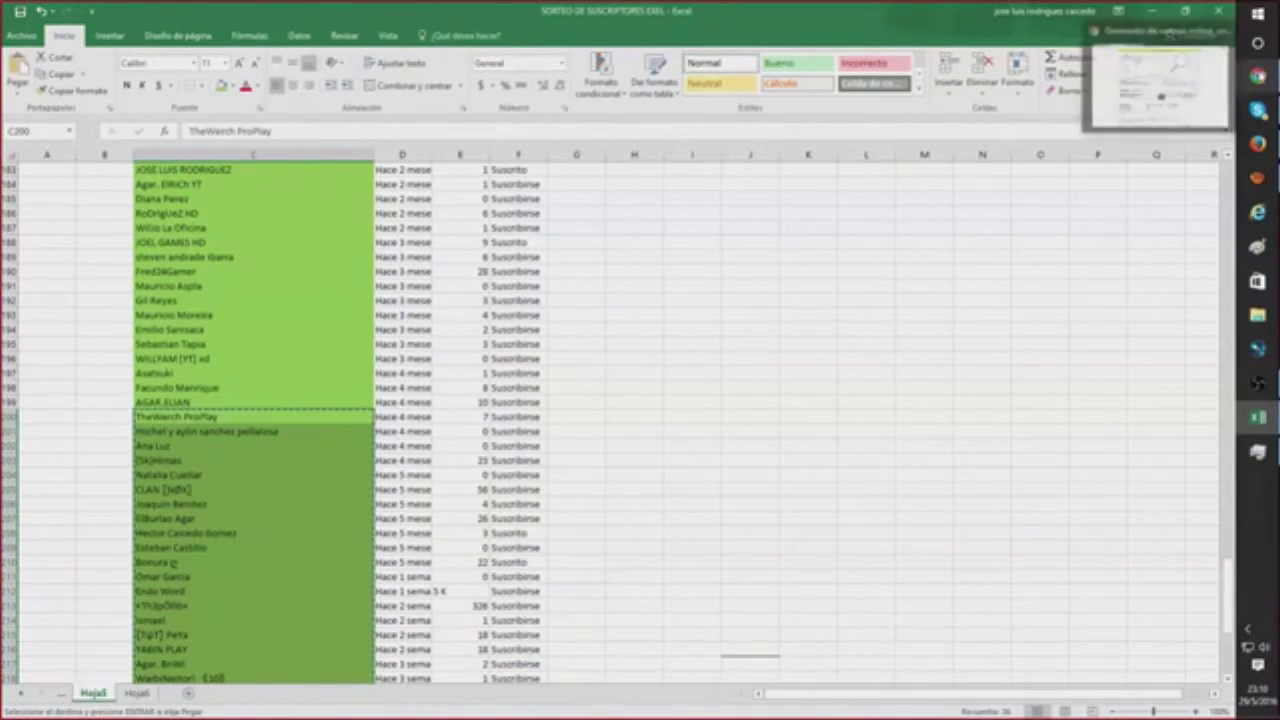
{"action": "left_click", "coordinate": [1095, 104]}
{"action": "right_click", "coordinate": [490, 180]}
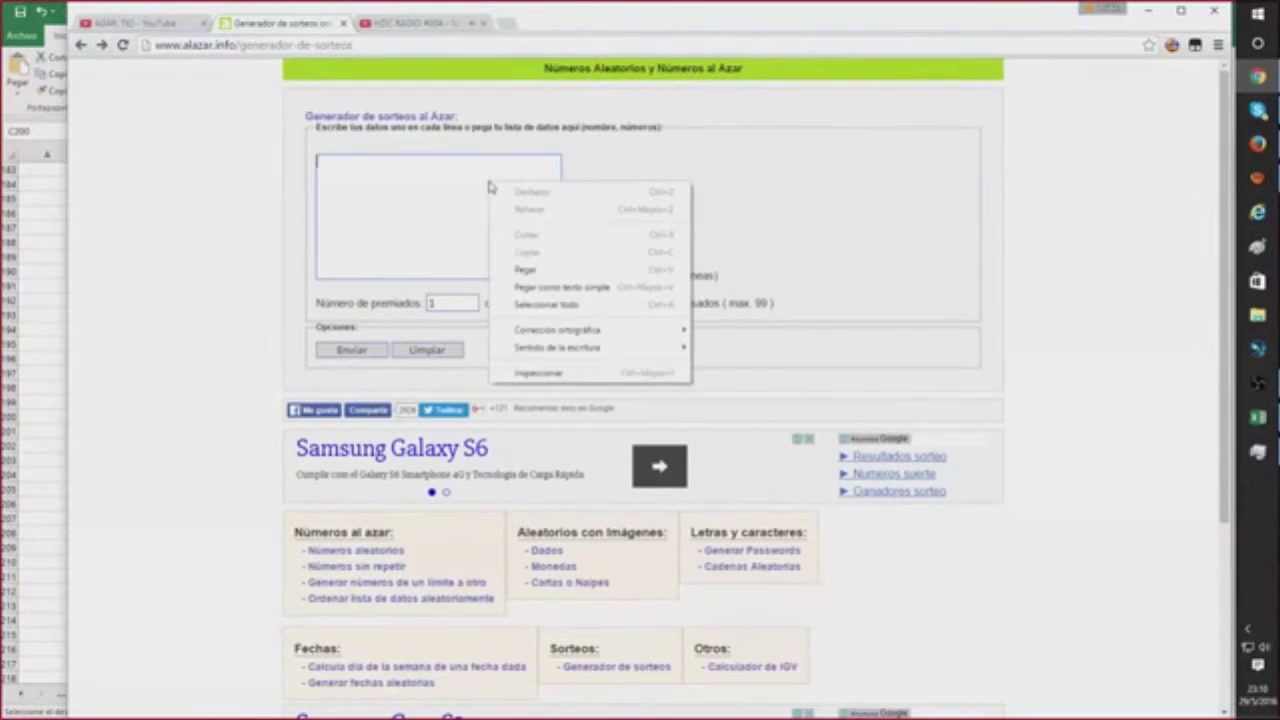
{"action": "left_click", "coordinate": [541, 267]}
Review the pasted names up to the start of the list and run the draw for 1 winner
{"action": "scroll", "coordinate": [461, 258], "scroll_direction": "up", "scroll_amount": 5}
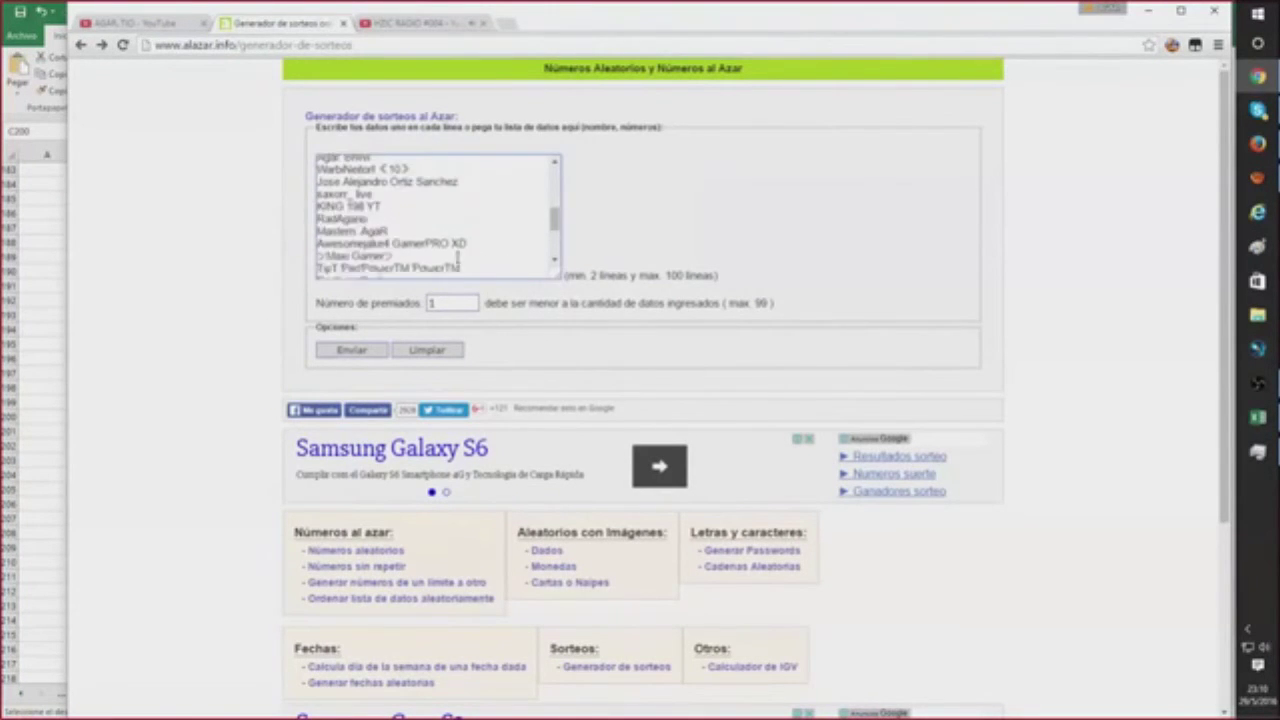
{"action": "scroll", "coordinate": [457, 258], "scroll_direction": "up", "scroll_amount": 5}
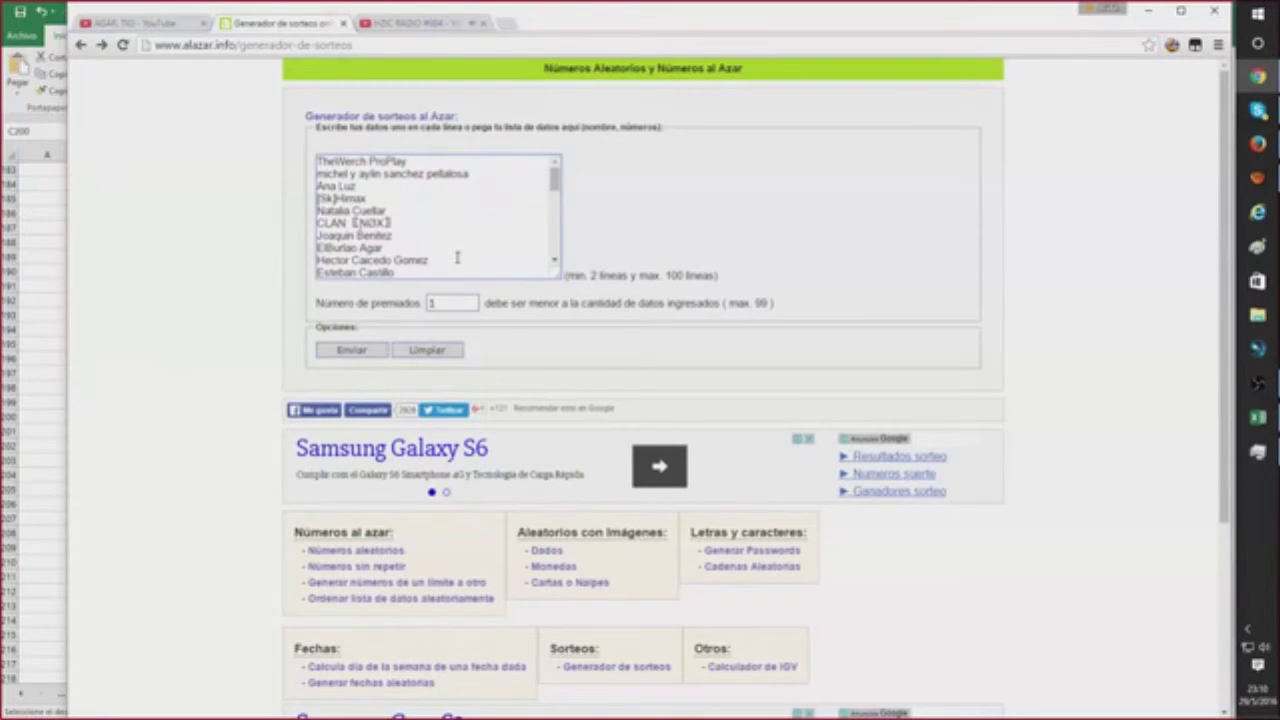
{"action": "left_click", "coordinate": [349, 351]}
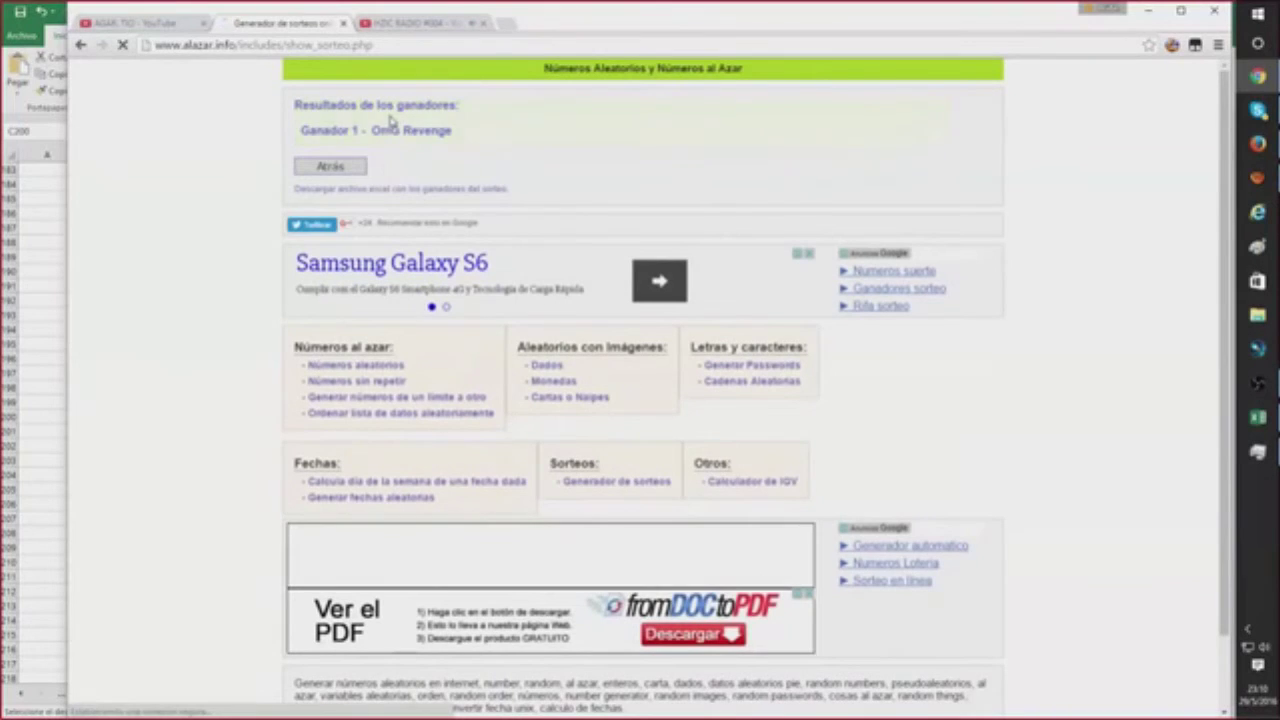
Copy the drawn winner's name and paste it with destination formatting into Excel cell I12, beside TERCERO
{"action": "left_click_drag", "start_coordinate": [373, 130], "coordinate": [436, 136]}
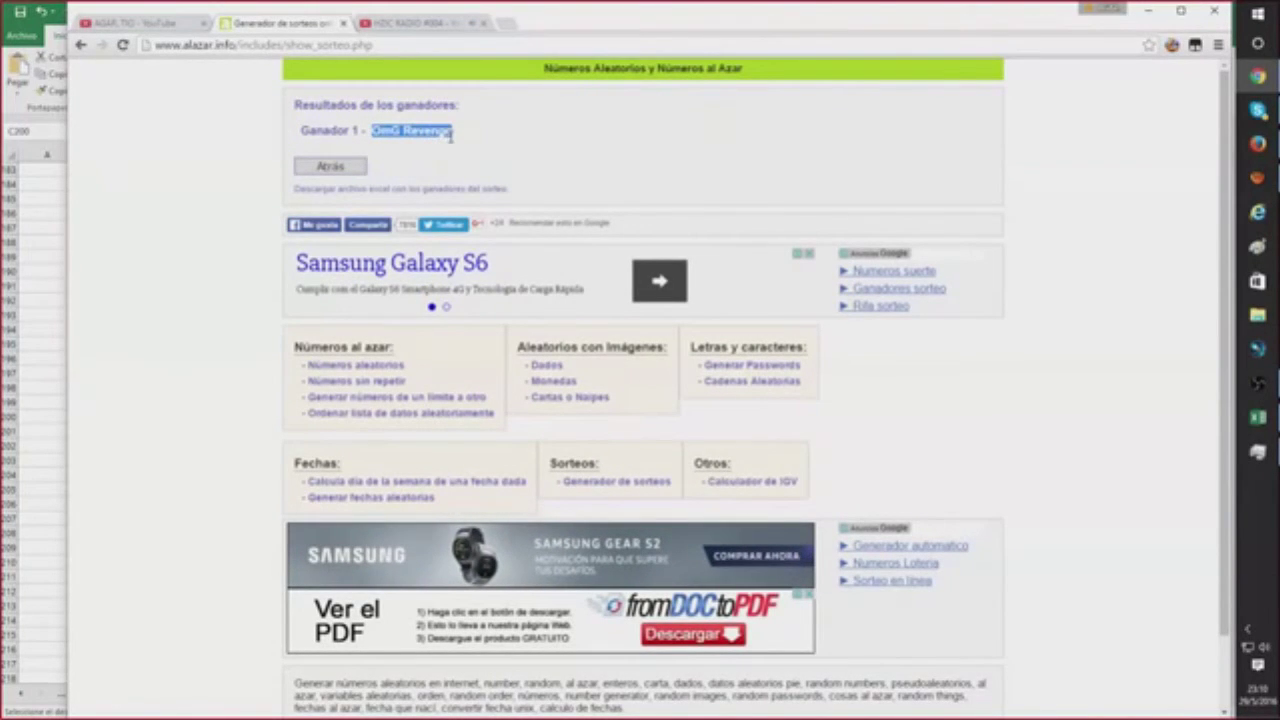
{"action": "right_click", "coordinate": [424, 136]}
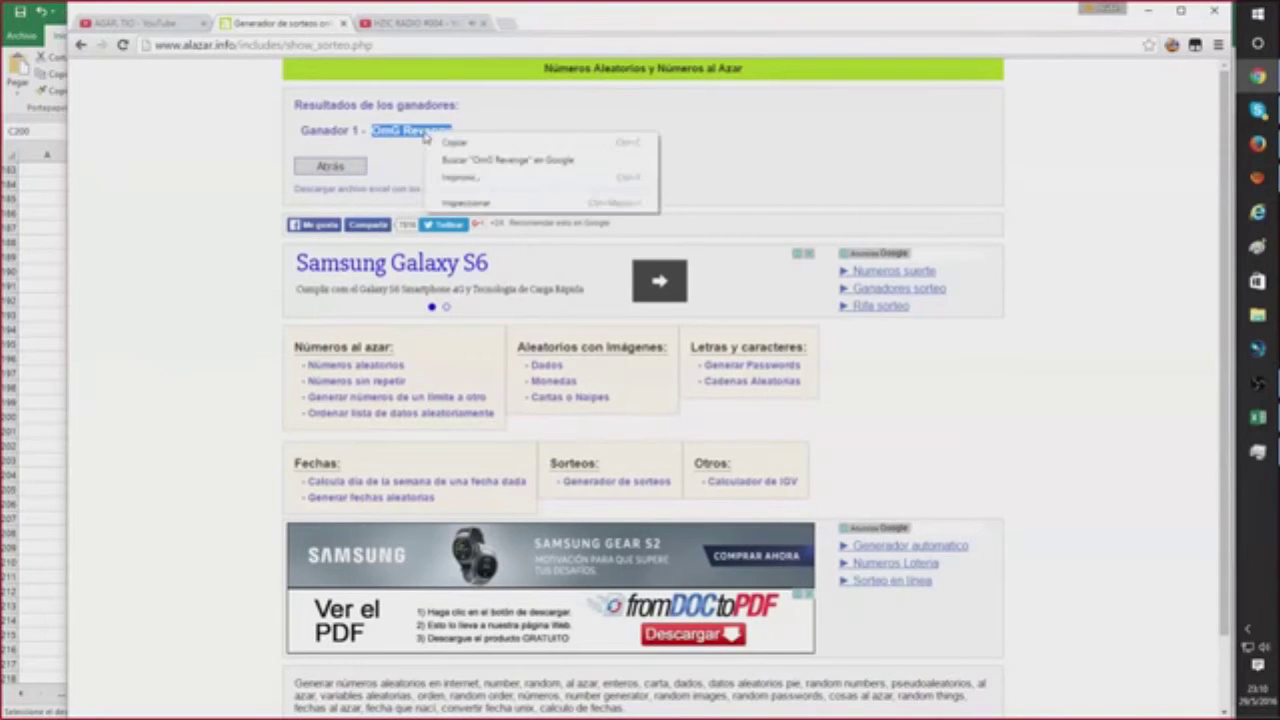
{"action": "left_click", "coordinate": [466, 144]}
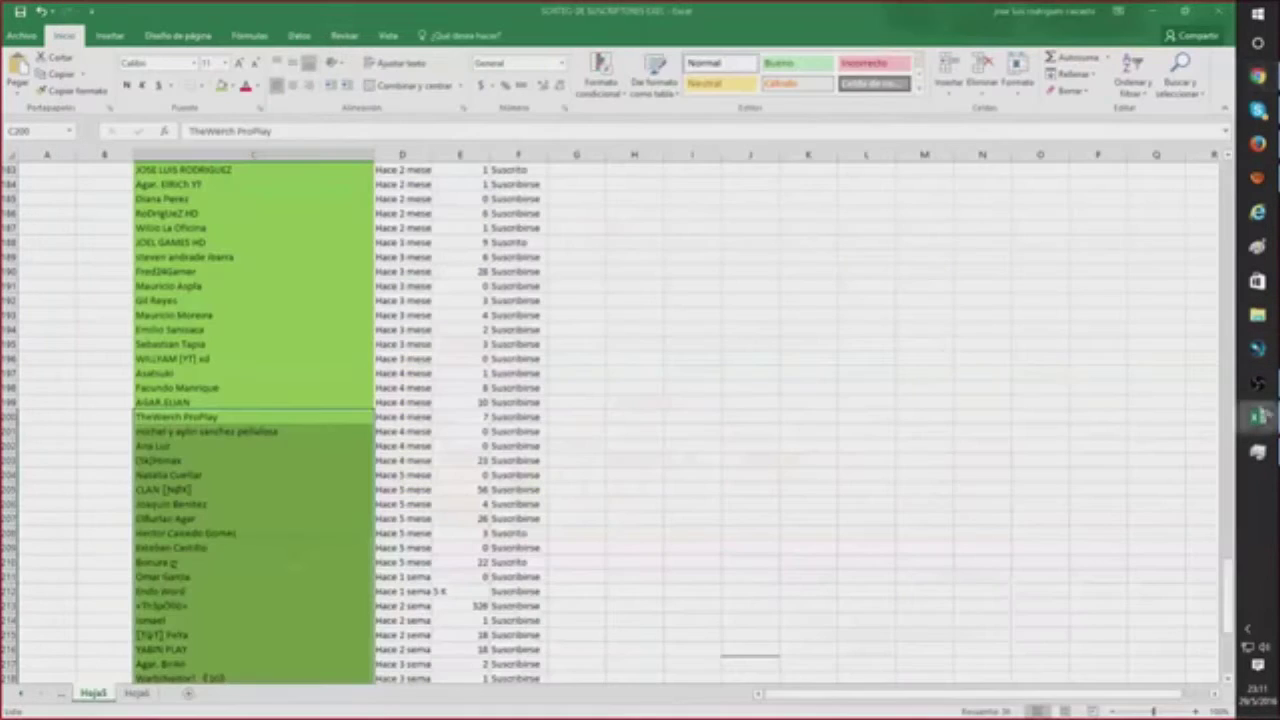
{"action": "left_click", "coordinate": [1258, 416]}
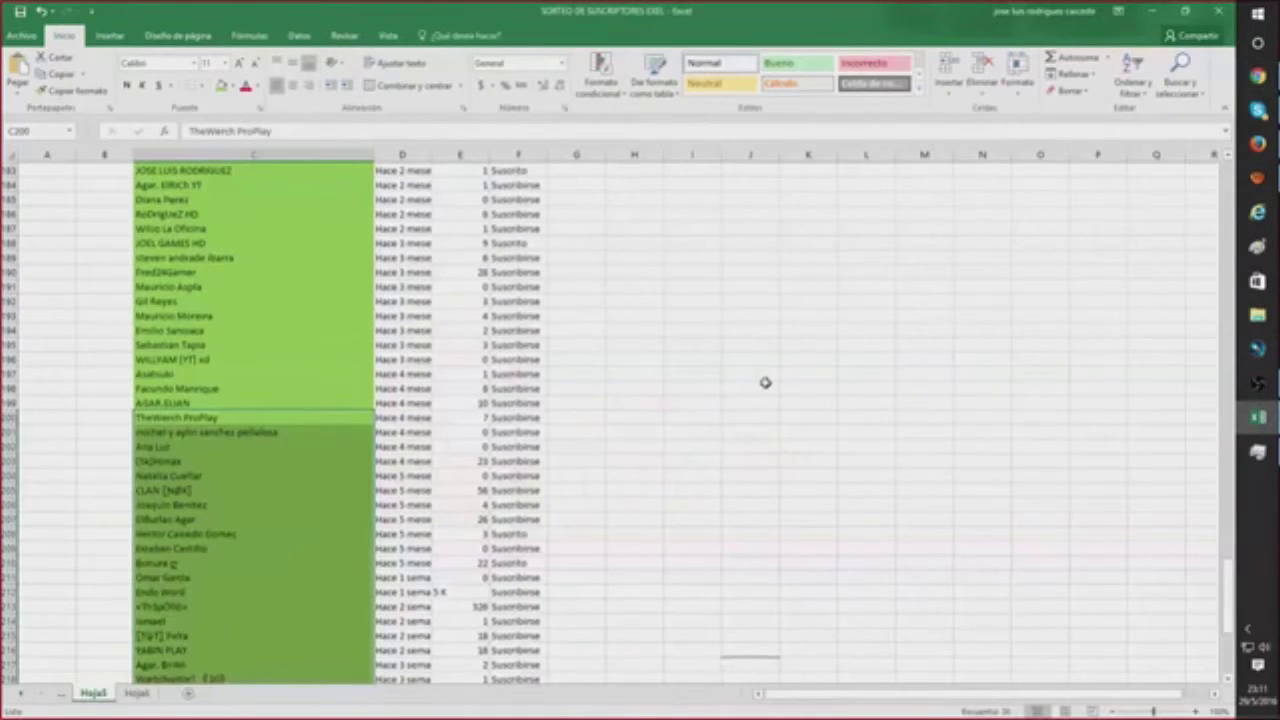
{"action": "scroll", "coordinate": [765, 382], "scroll_direction": "up", "scroll_amount": 20}
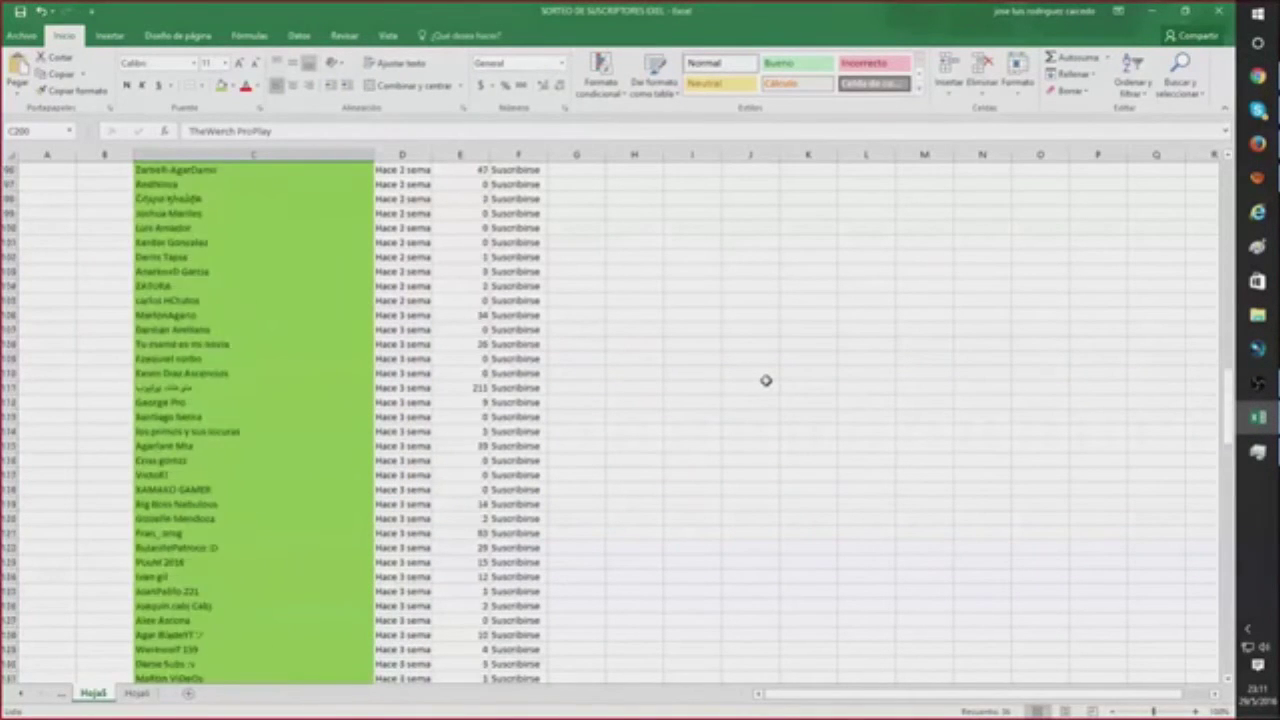
{"action": "scroll", "coordinate": [765, 380], "scroll_direction": "up", "scroll_amount": 20}
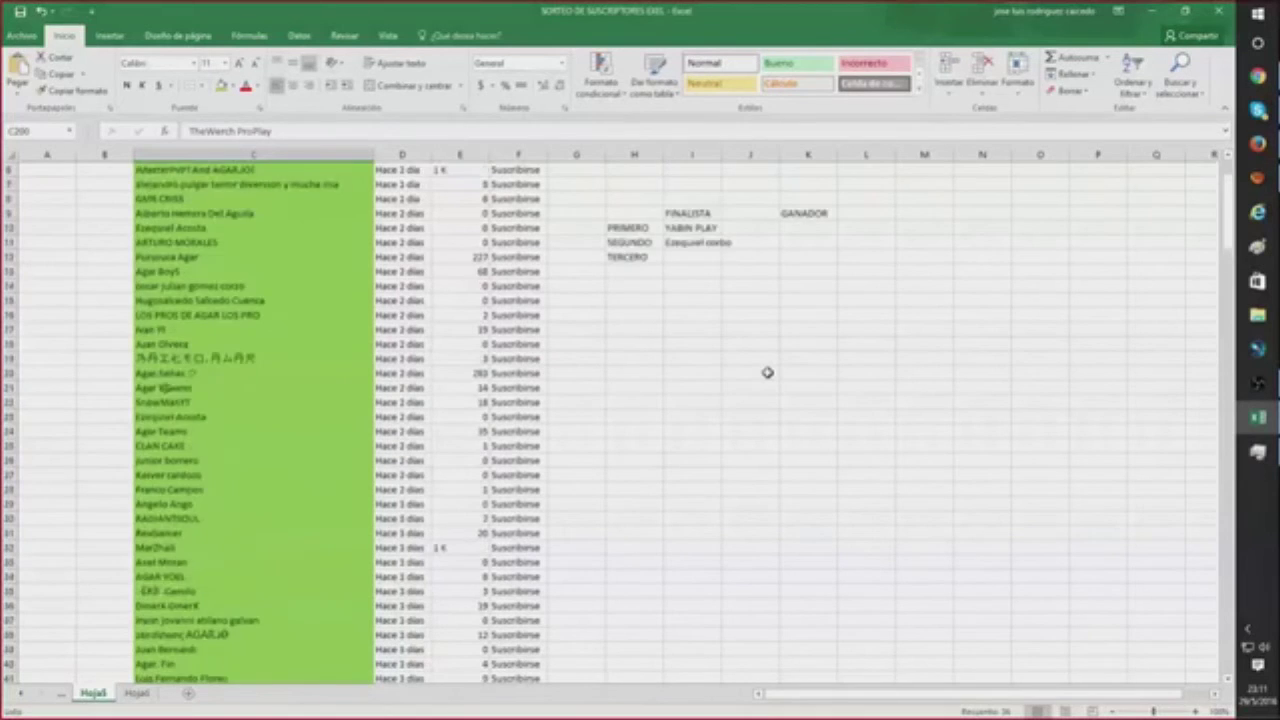
{"action": "scroll", "coordinate": [767, 372], "scroll_direction": "up", "scroll_amount": 2}
{"action": "right_click", "coordinate": [690, 331]}
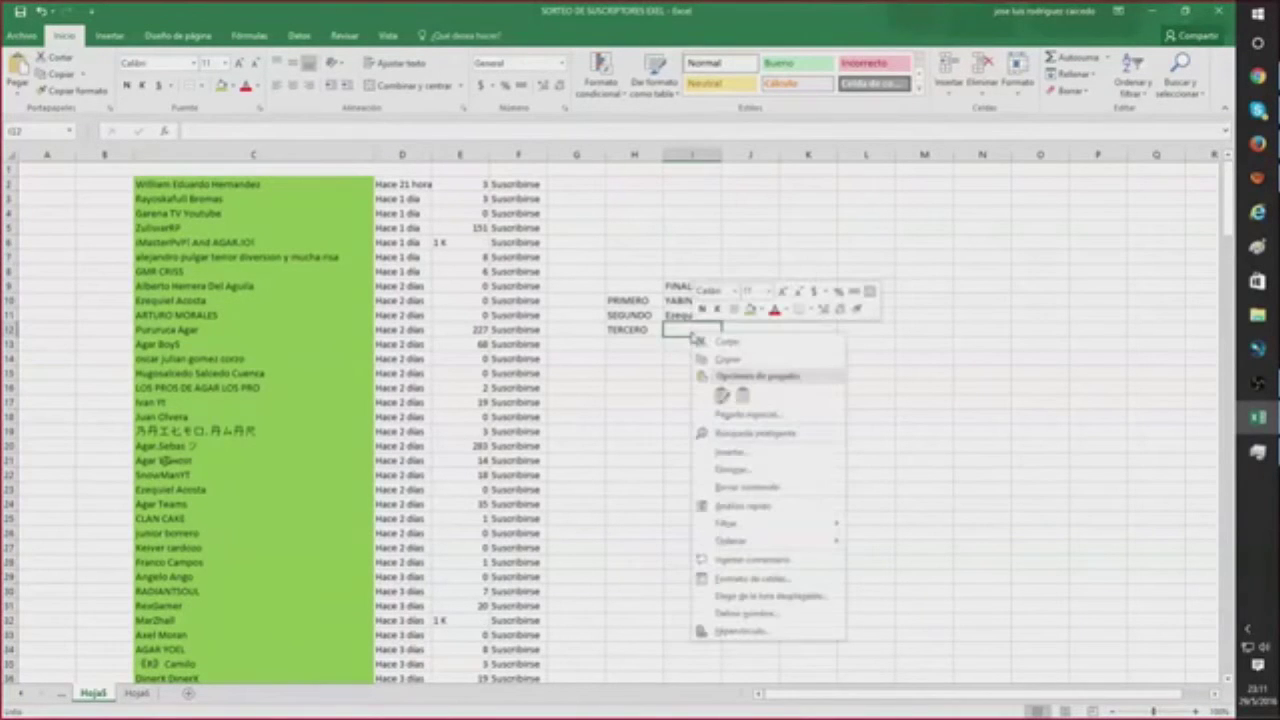
{"action": "left_click", "coordinate": [742, 397]}
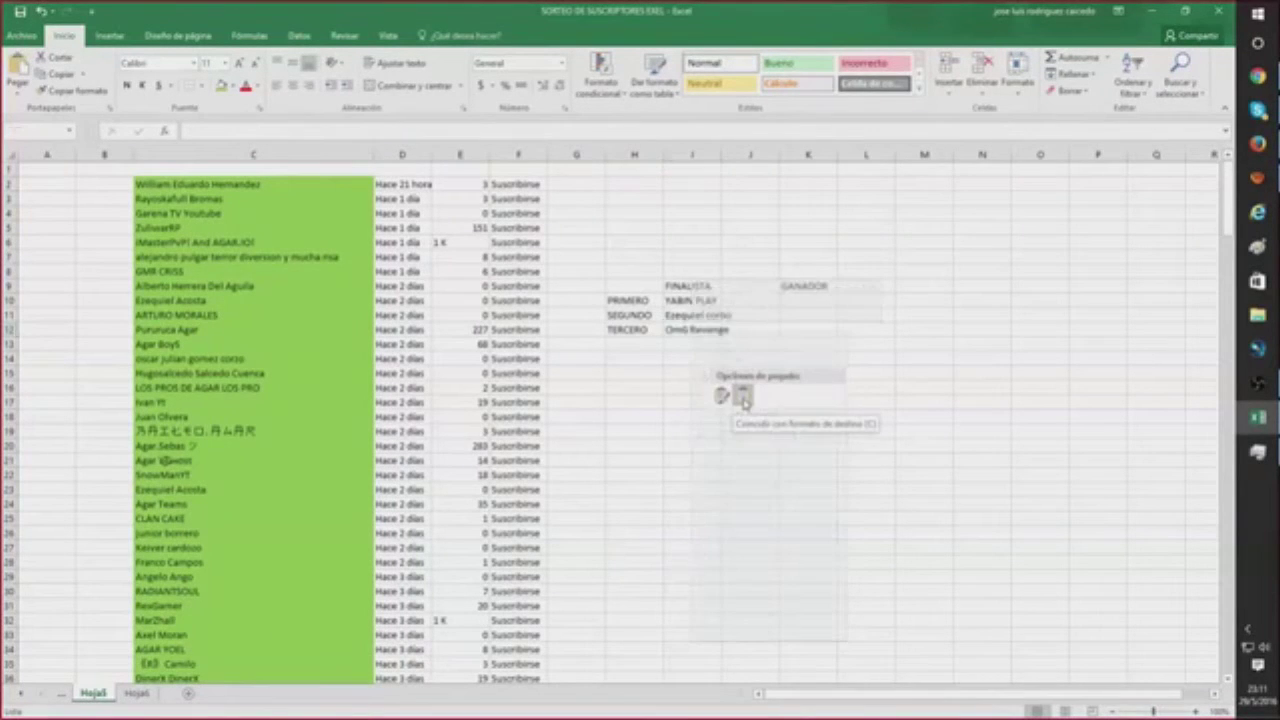
{"action": "left_click", "coordinate": [860, 404]}
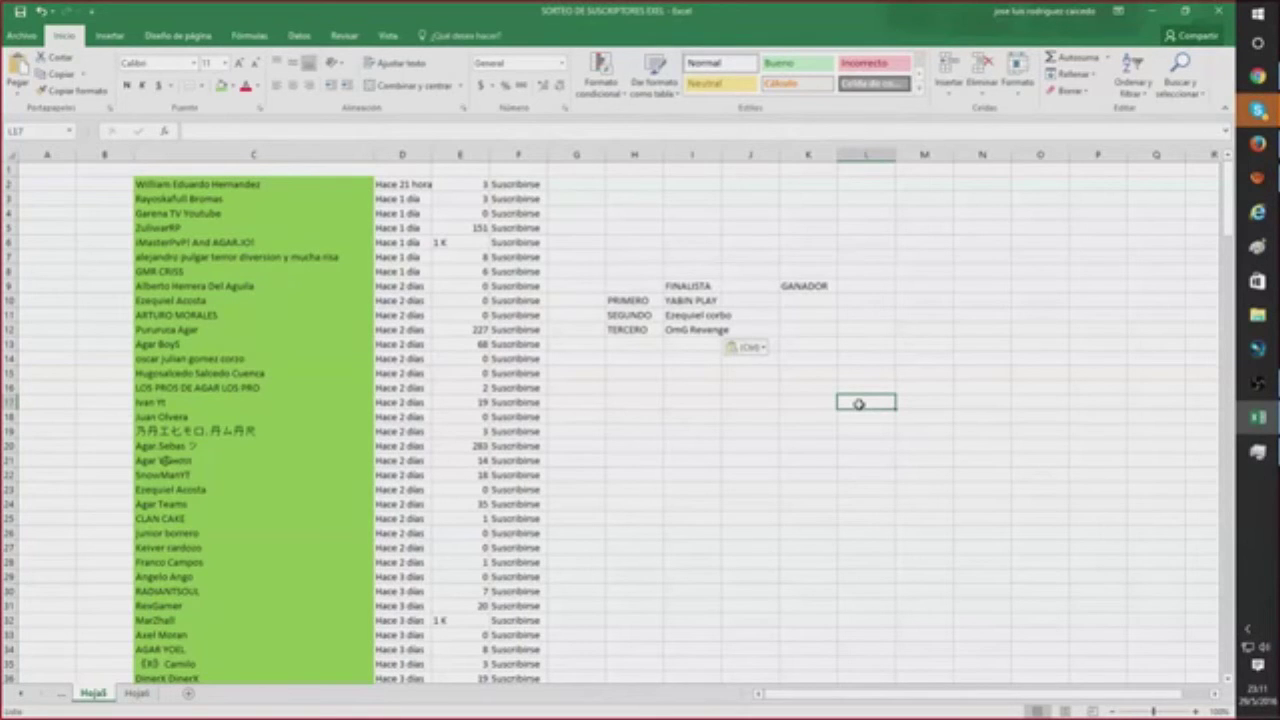
Copy the three finalists in I10:I12 and paste them into the generator's data box in Chrome, replacing the previous list
{"action": "left_click_drag", "start_coordinate": [681, 301], "coordinate": [688, 331]}
{"action": "right_click", "coordinate": [693, 321]}
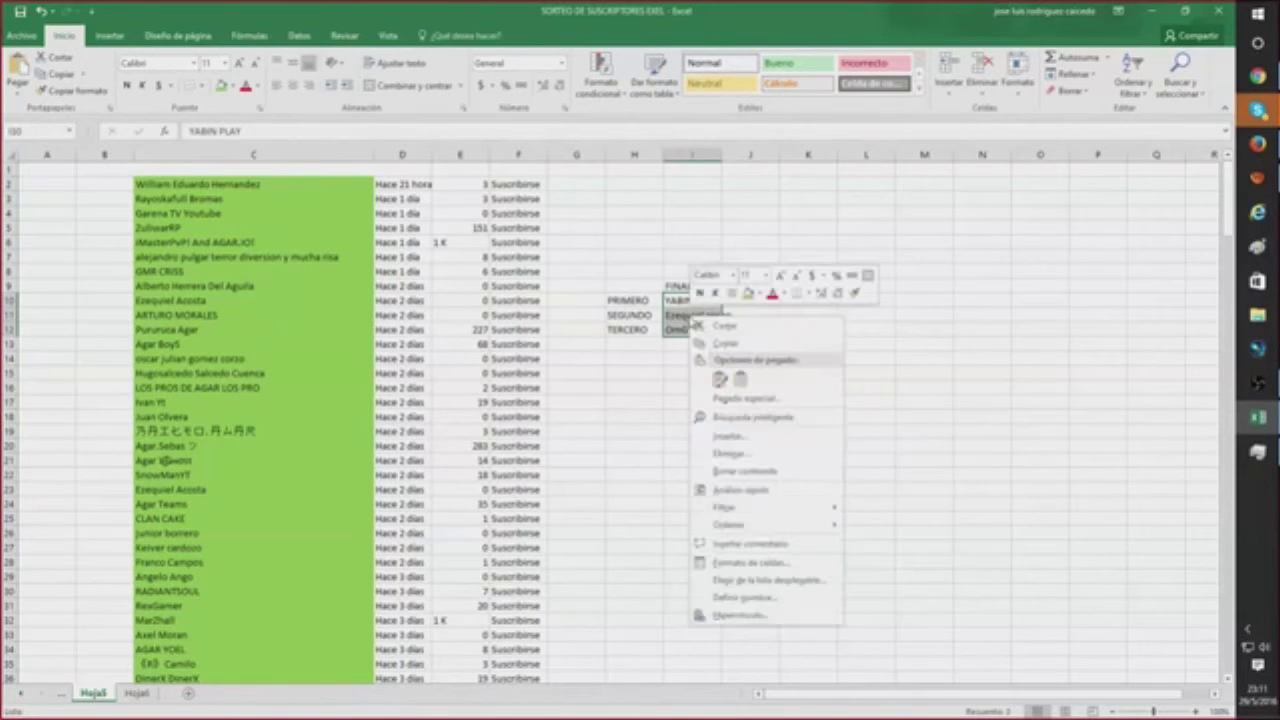
{"action": "left_click", "coordinate": [731, 347]}
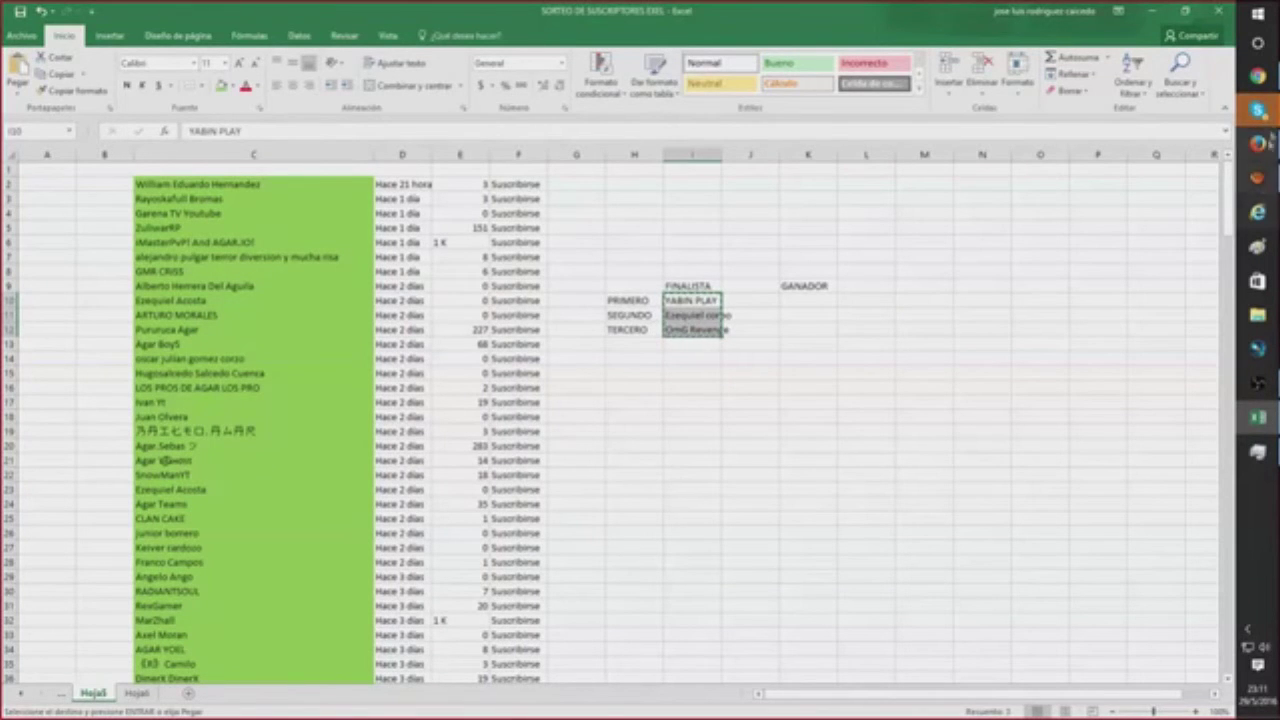
{"action": "left_click", "coordinate": [1260, 82]}
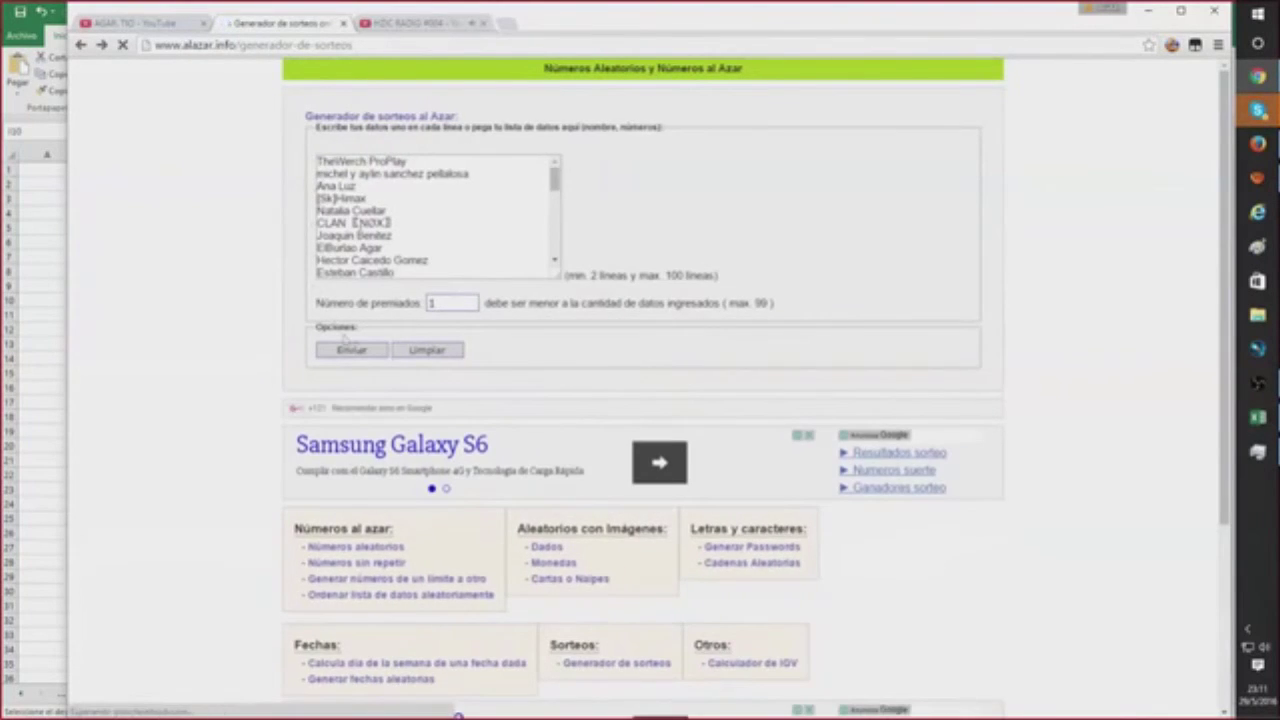
{"action": "left_click", "coordinate": [427, 349]}
{"action": "right_click", "coordinate": [426, 215]}
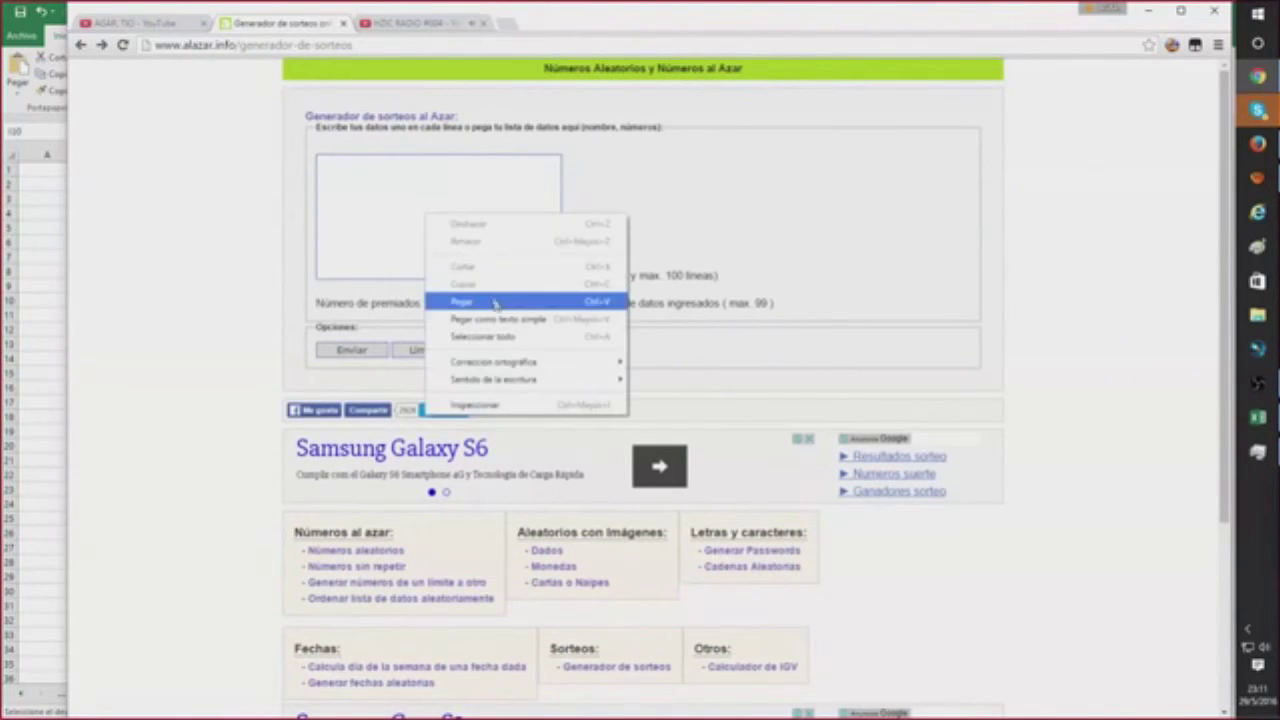
{"action": "left_click", "coordinate": [493, 298]}
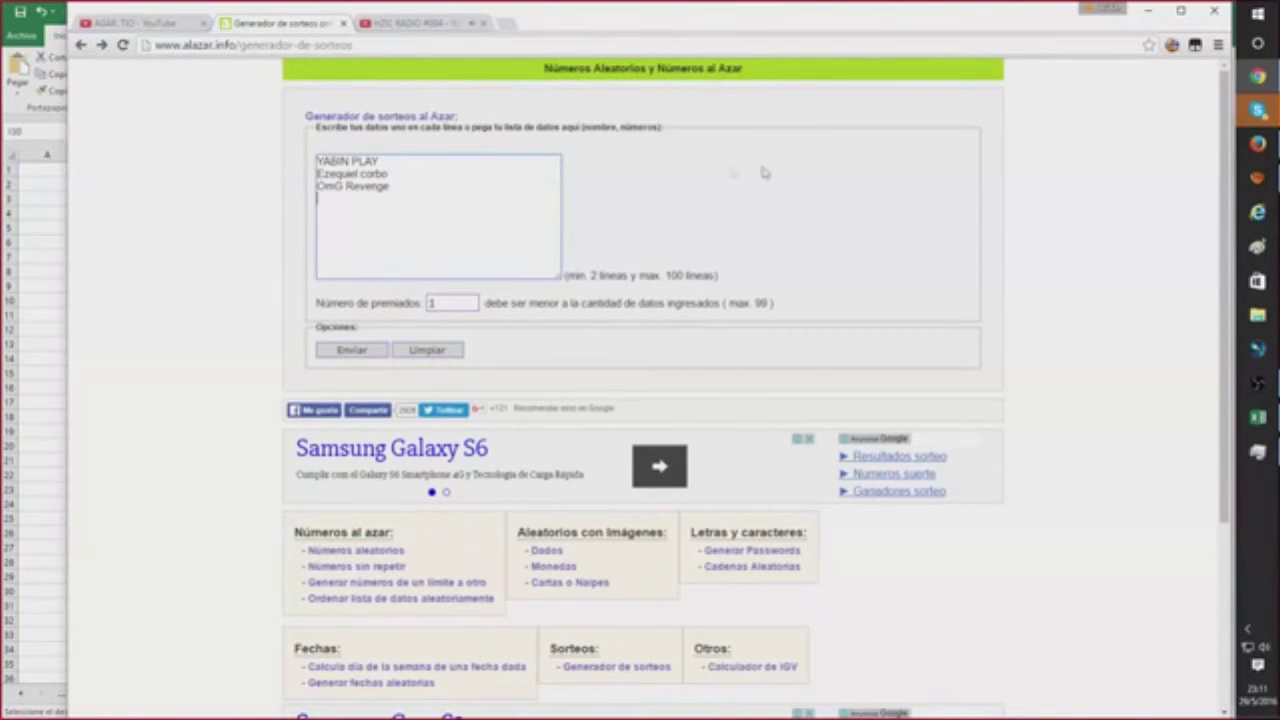
Switch to the live stream page in Firefox and open Facebook in a new tab
{"action": "left_click", "coordinate": [1258, 76]}
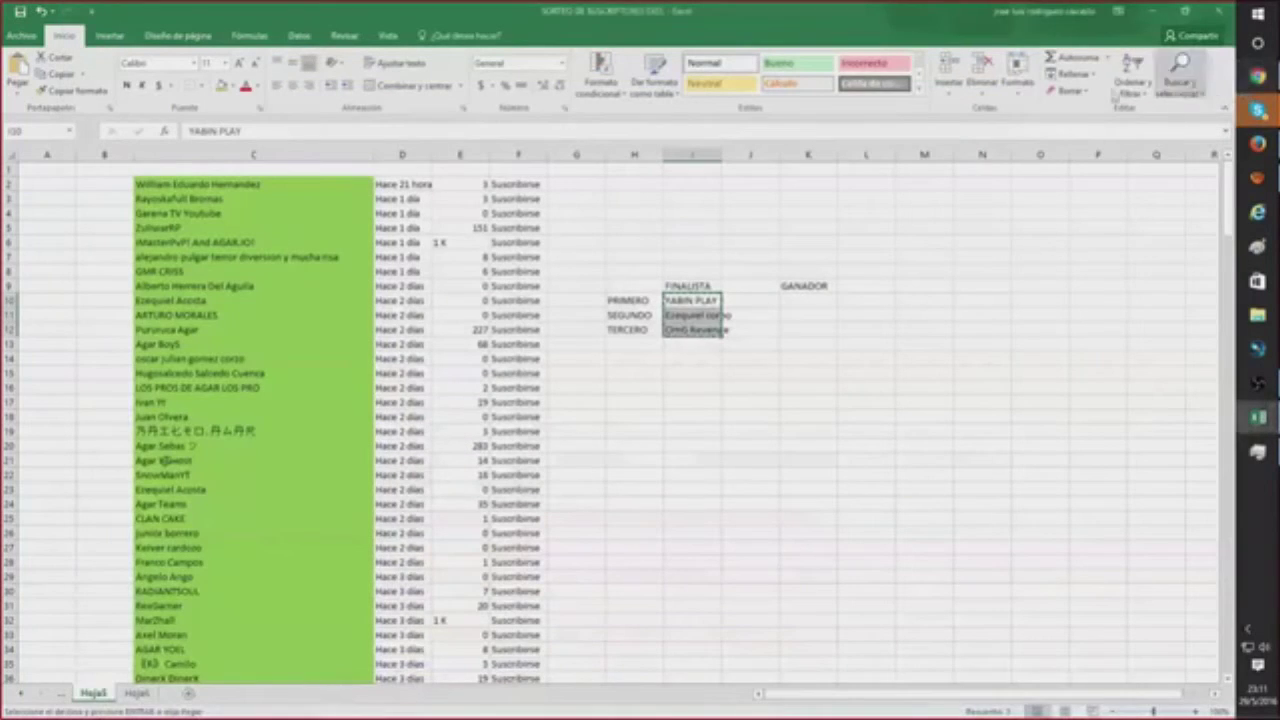
{"action": "left_click", "coordinate": [1273, 73]}
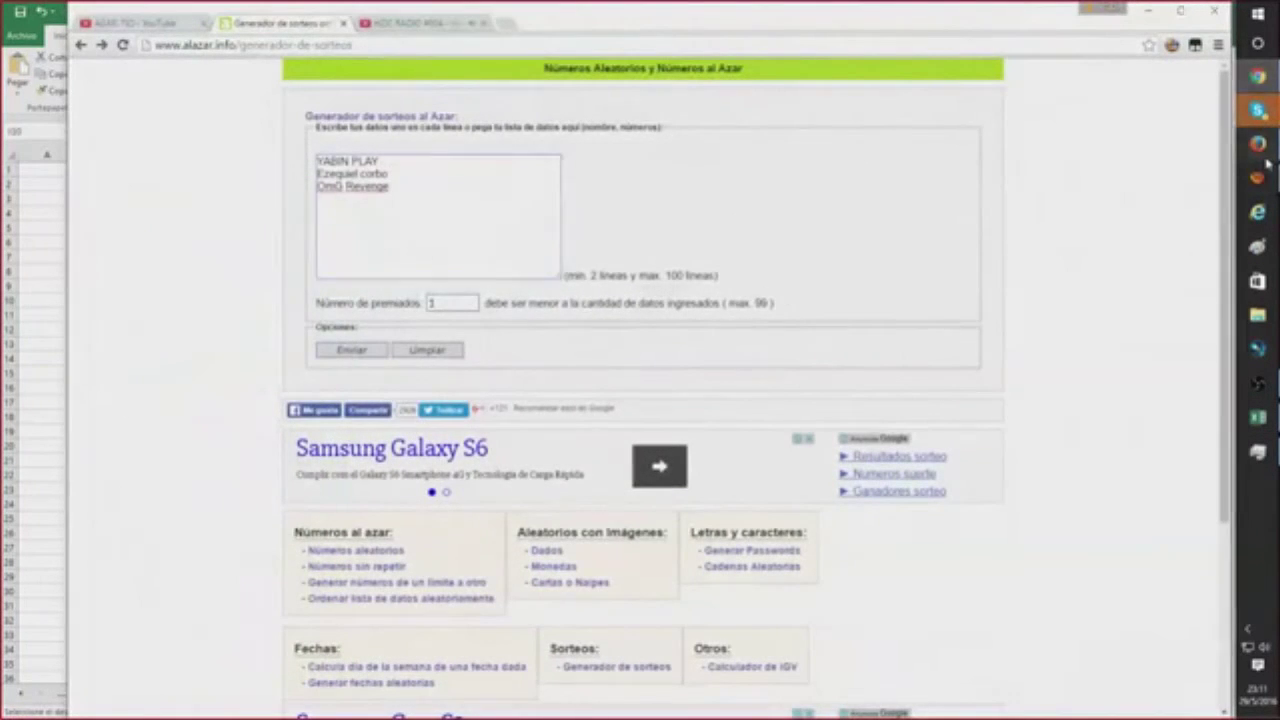
{"action": "left_click", "coordinate": [1266, 158]}
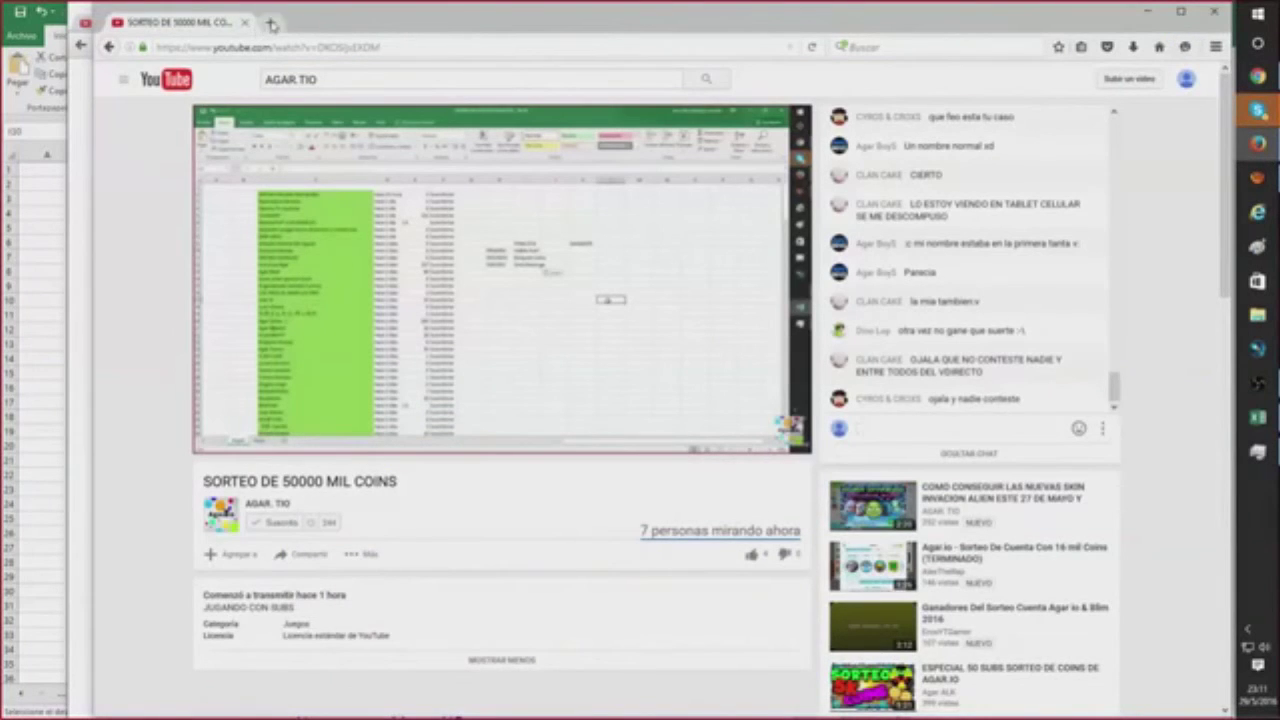
{"action": "left_click", "coordinate": [270, 22]}
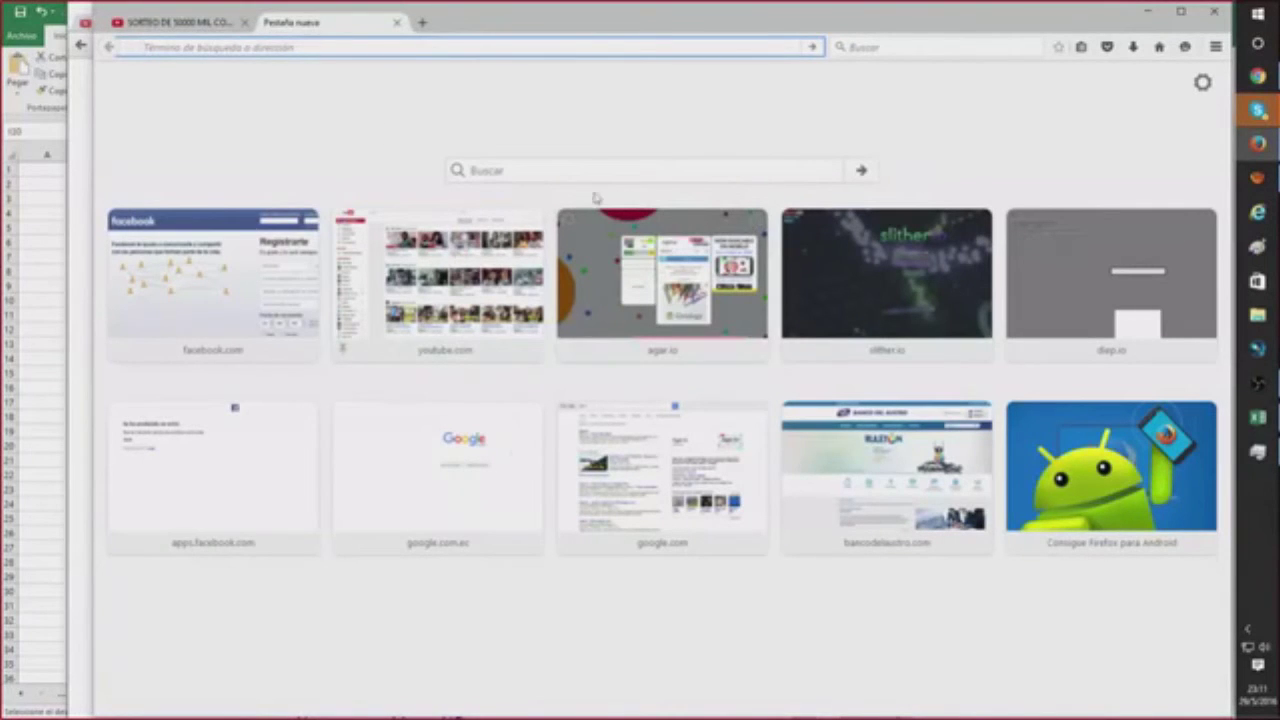
{"action": "left_click", "coordinate": [194, 268]}
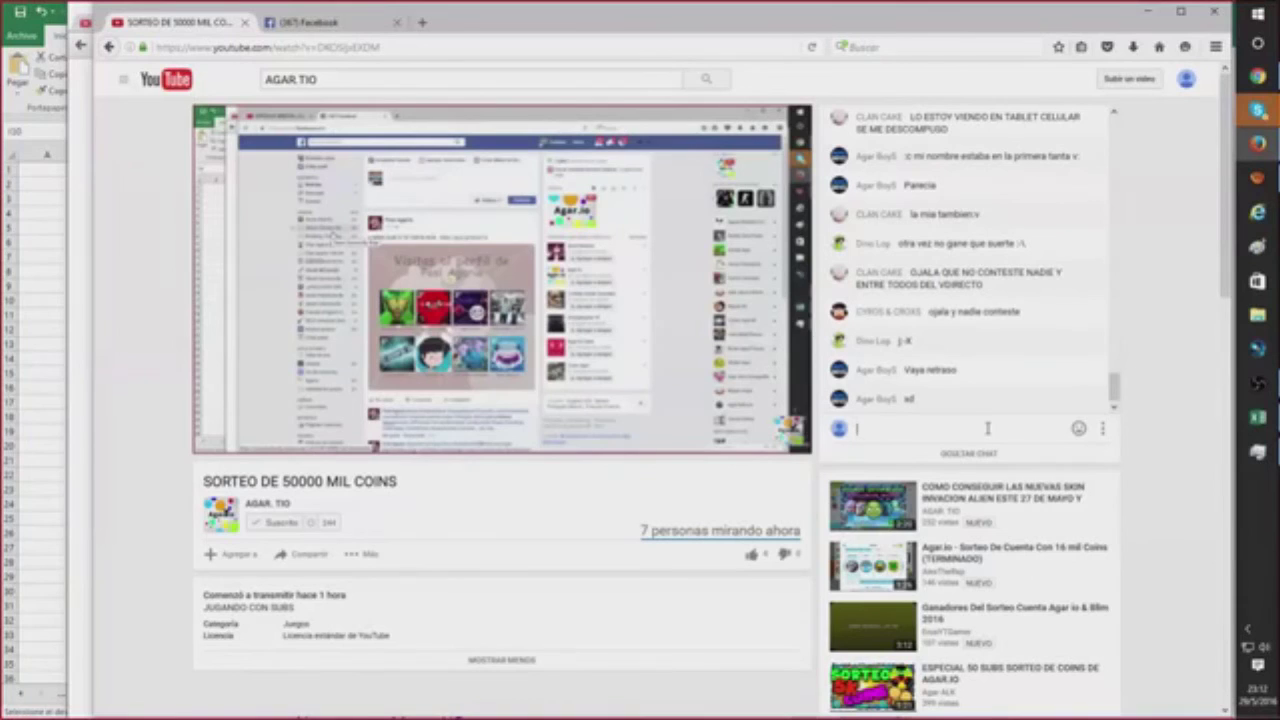
Post "1 O 3 DIAS" in the YouTube live chat and return to the raffle generator in Chrome
{"action": "type", "text": "10"}
{"action": "type", "text": " 3 DIAS"}
{"action": "key", "text": "Return"}
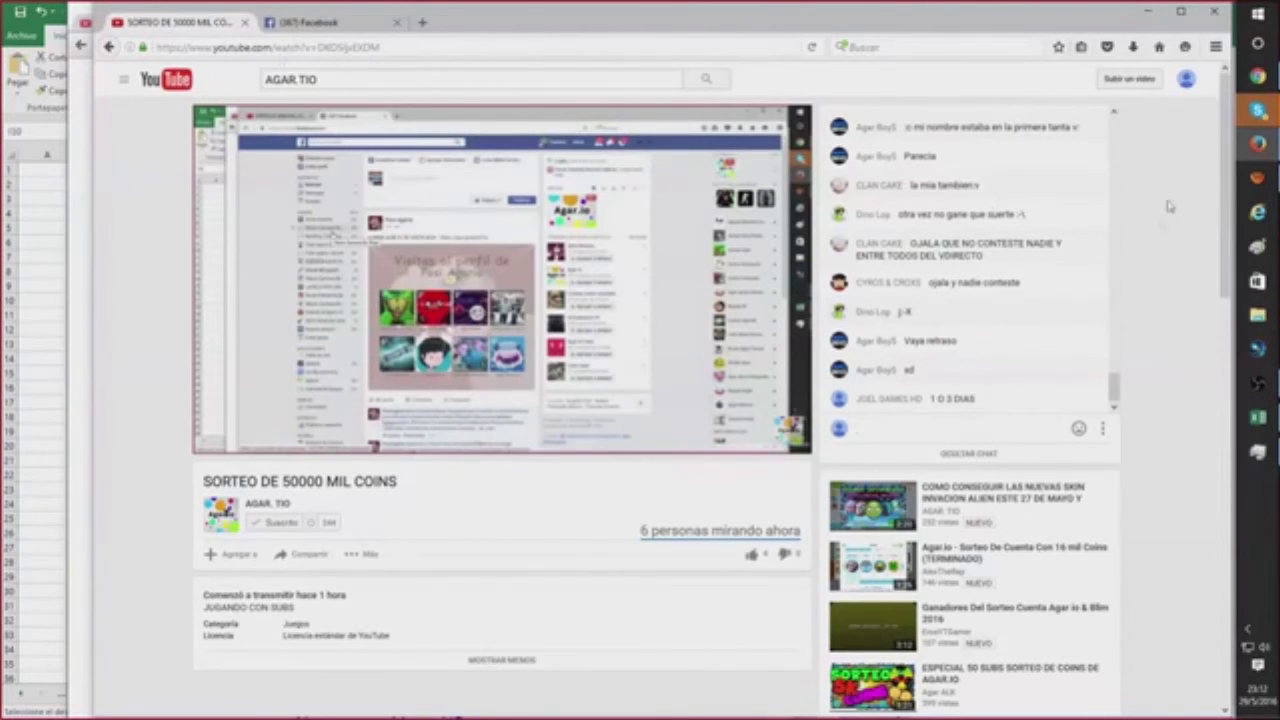
{"action": "left_click", "coordinate": [1147, 11]}
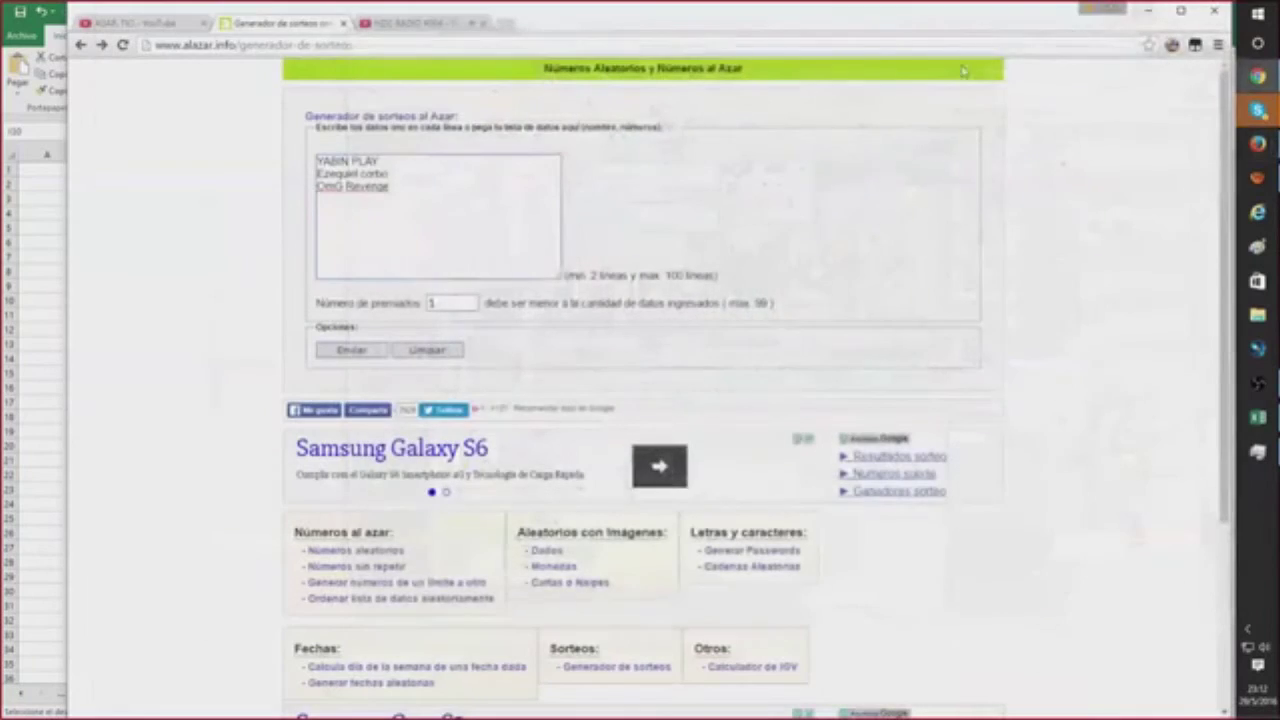